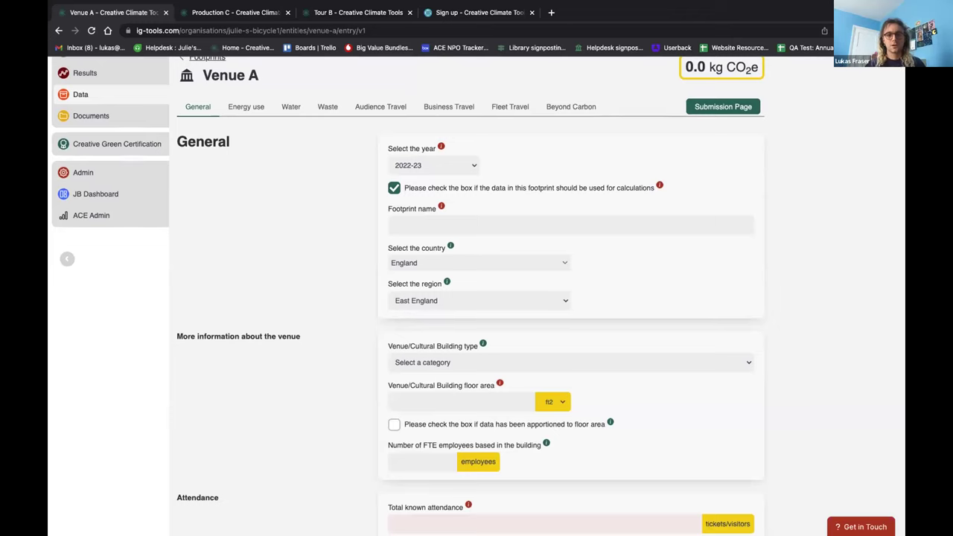
- Review the General section of Venue A's footprint form, from the year and location fields to venue details, attendance and notes
scroll(279, 127, up, 2)
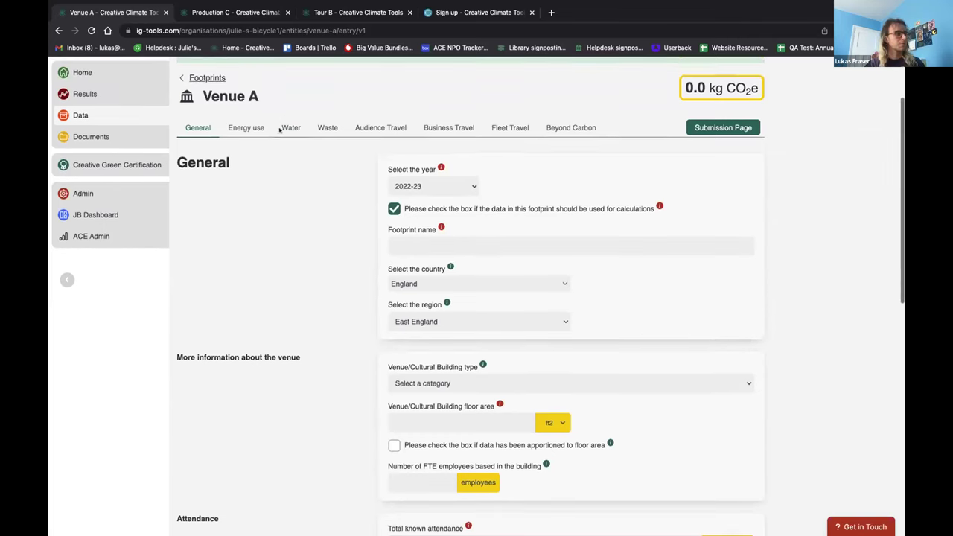
scroll(325, 296, down, 2)
scroll(325, 296, down, 1)
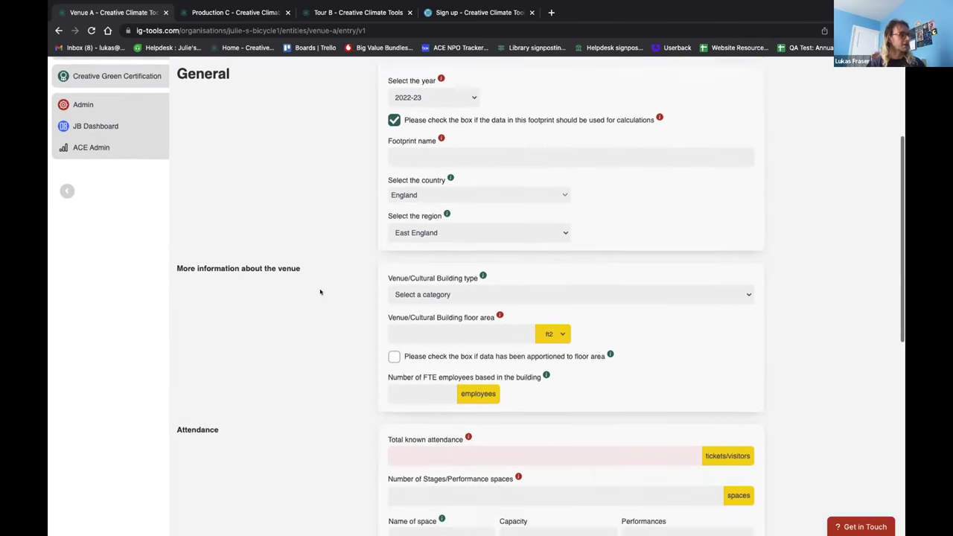
scroll(321, 284, down, 1)
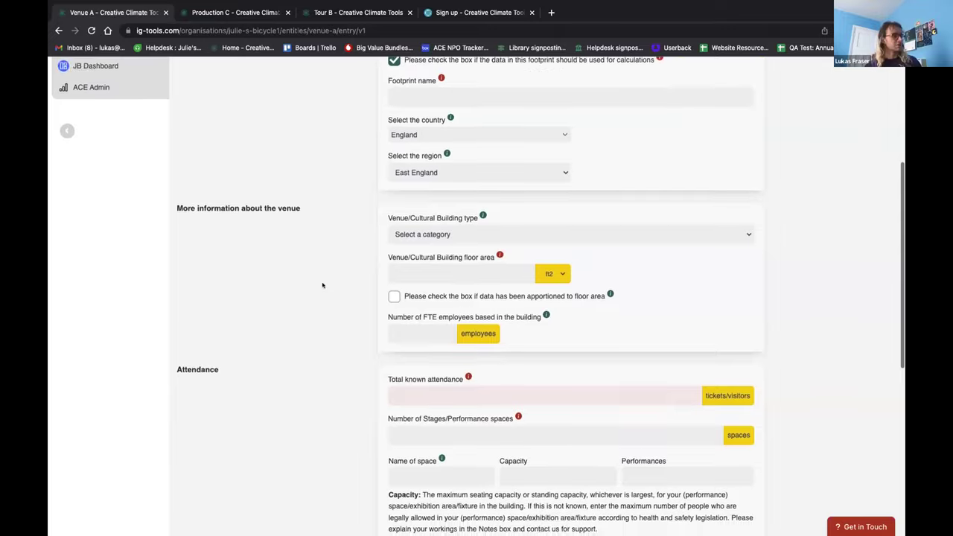
scroll(319, 289, up, 1)
scroll(319, 289, up, 1)
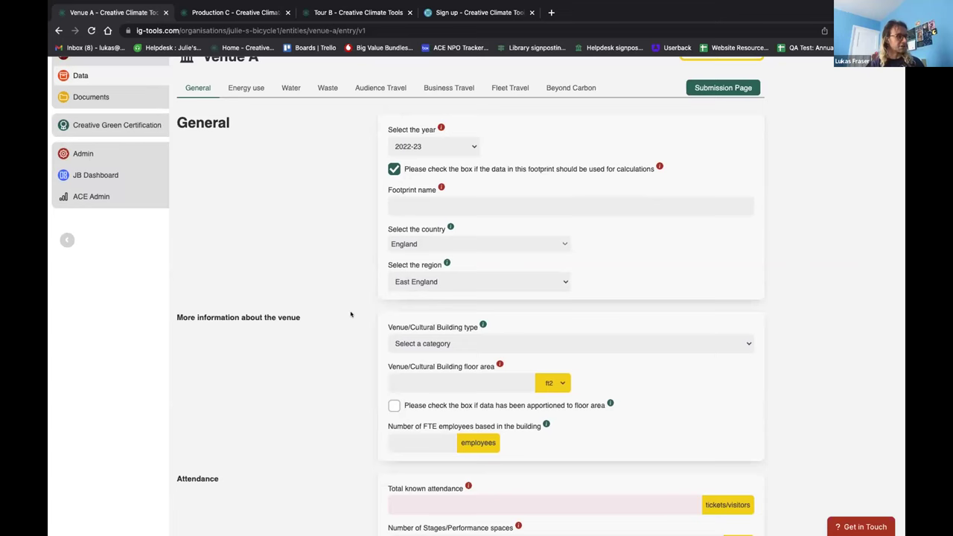
scroll(352, 313, down, 1)
scroll(352, 313, down, 2)
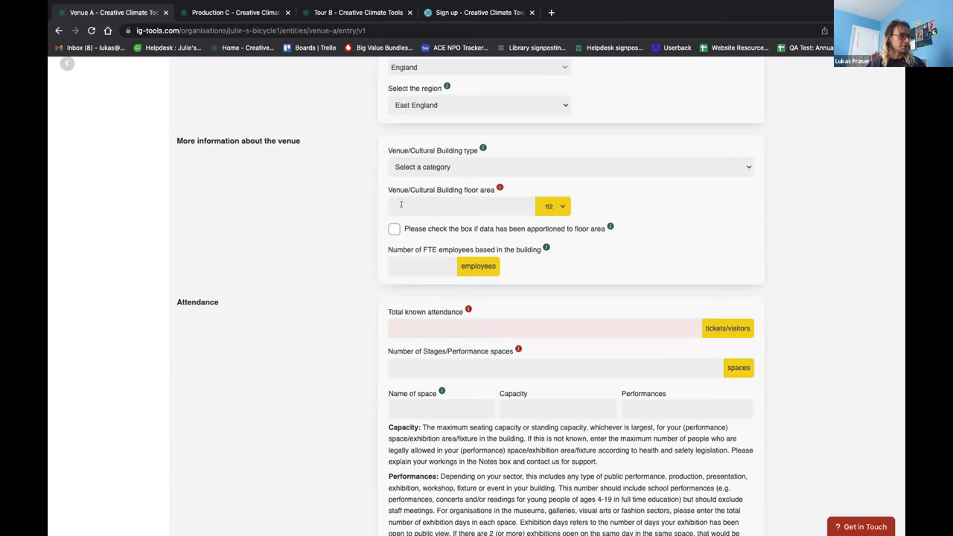
scroll(353, 266, down, 2)
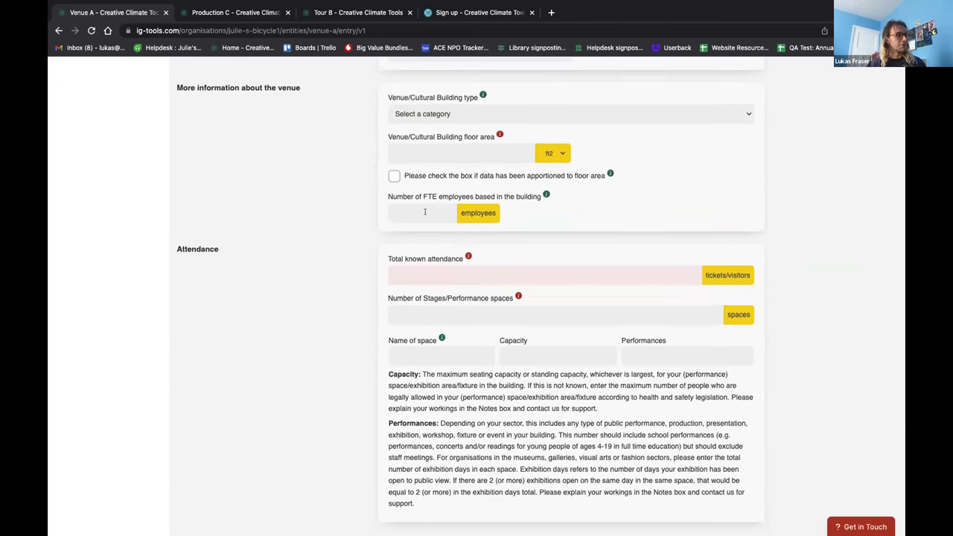
scroll(380, 272, down, 3)
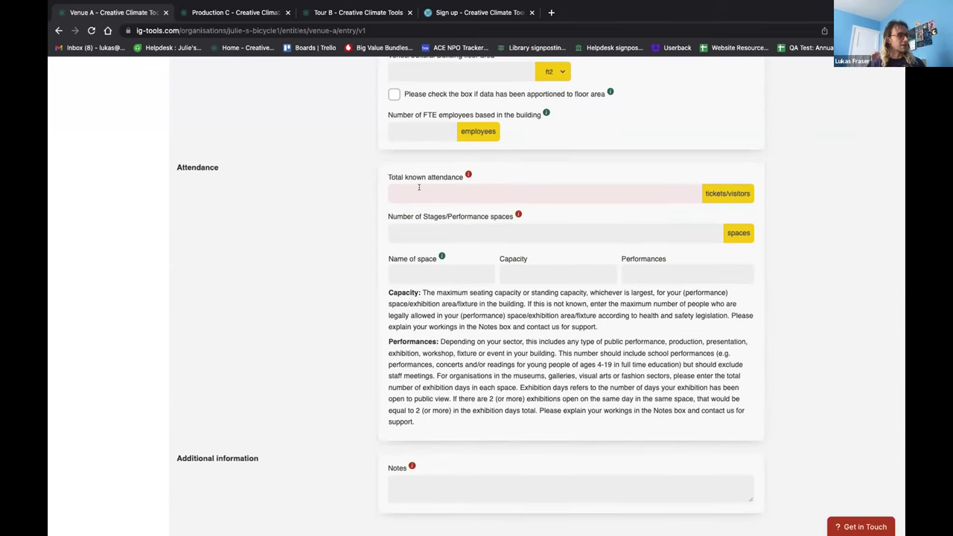
scroll(517, 186, up, 1)
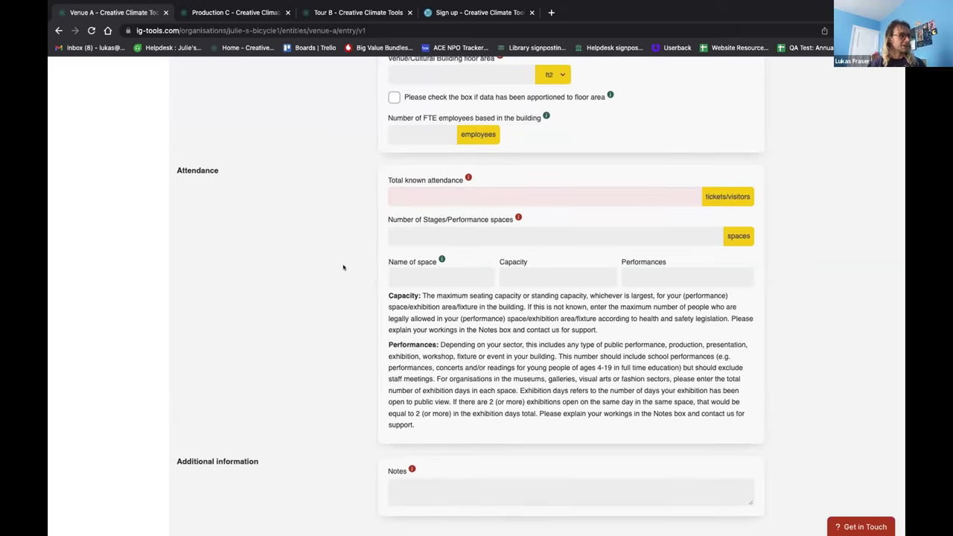
scroll(334, 260, up, 6)
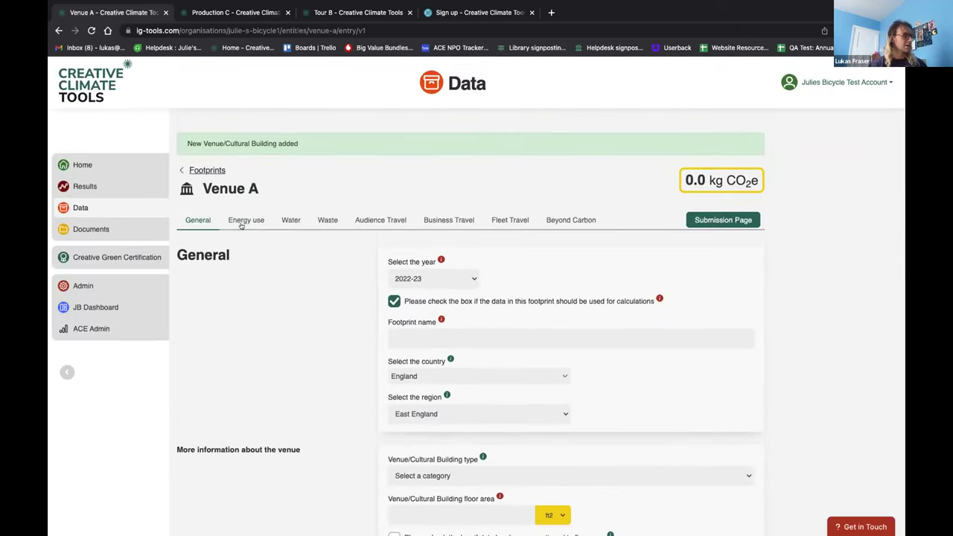
- Look through the fields of Venue A's Energy use, Water and Waste sections
click(244, 221)
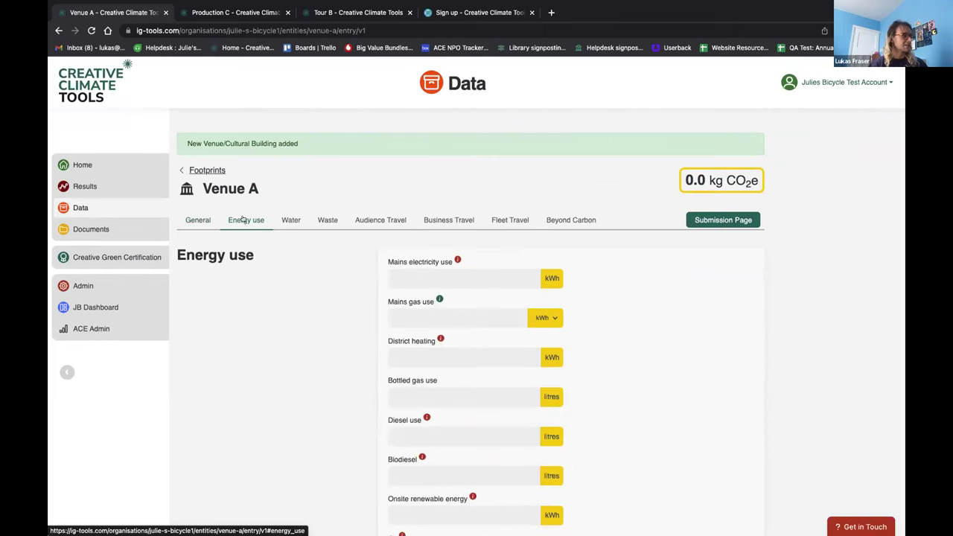
scroll(328, 298, down, 3)
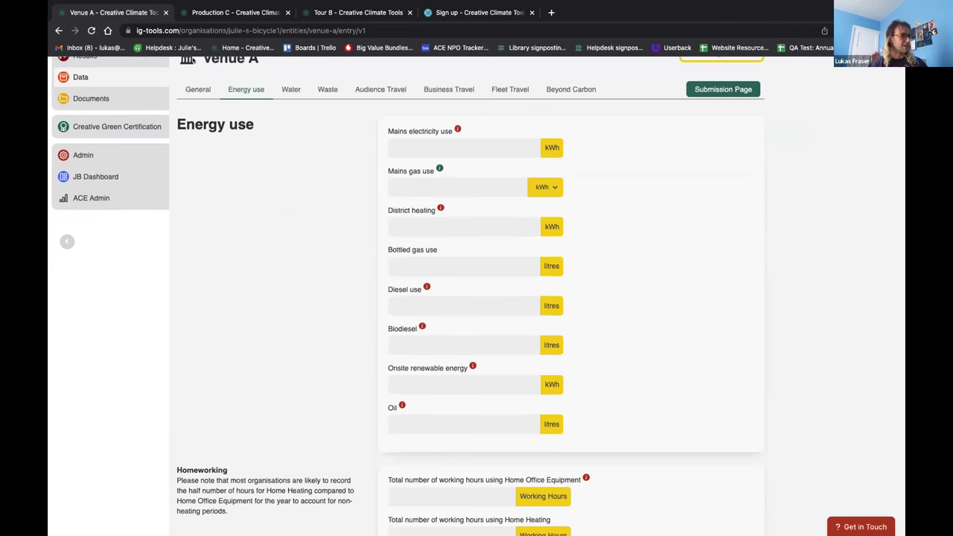
scroll(283, 87, down, 1)
click(283, 87)
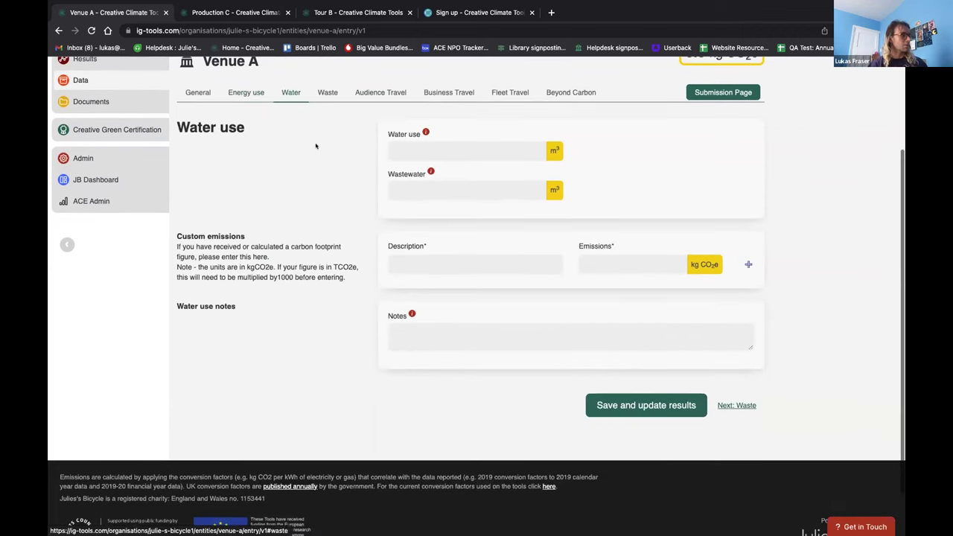
scroll(319, 138, up, 1)
click(320, 129)
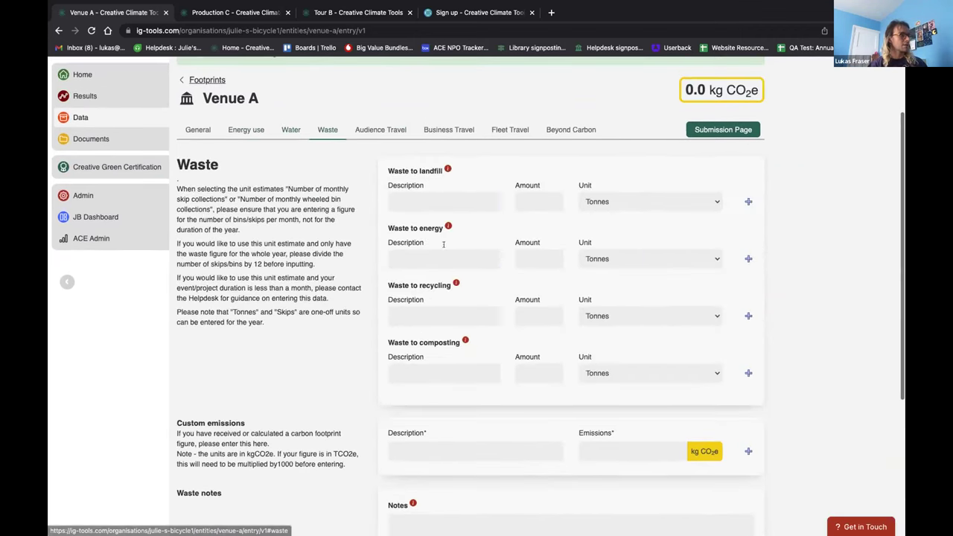
- Look through Venue A's Audience Travel, Business Travel, Fleet Travel and Beyond Carbon sections
click(373, 130)
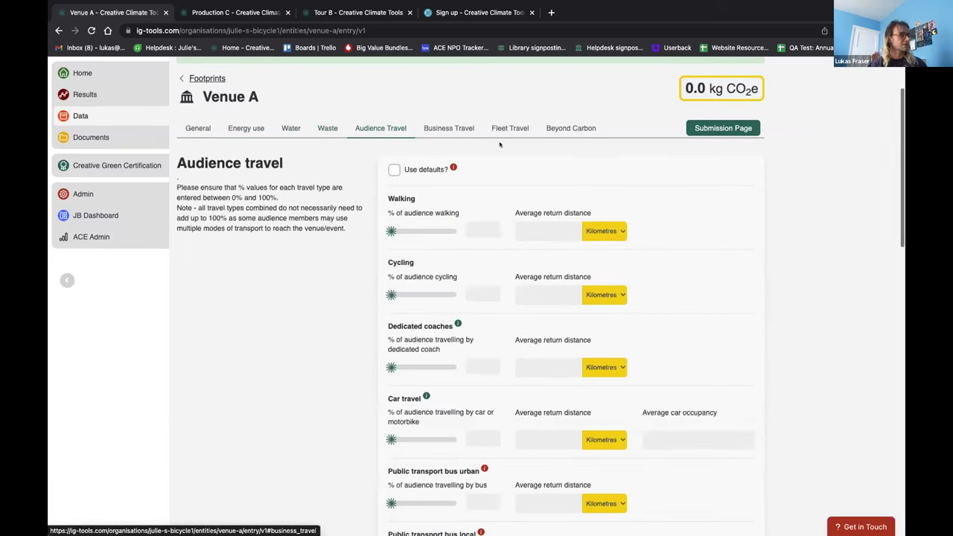
scroll(253, 250, down, 1)
scroll(254, 251, up, 1)
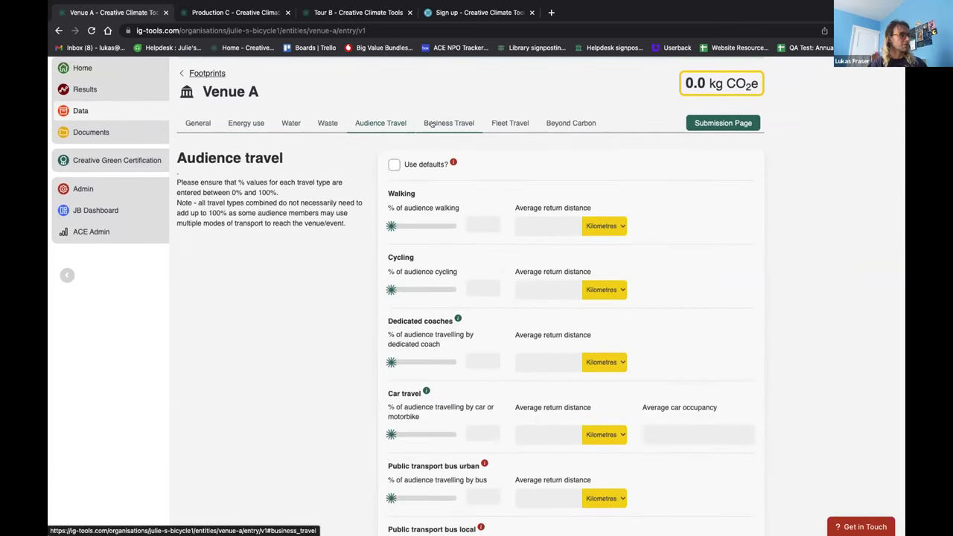
click(448, 125)
click(506, 125)
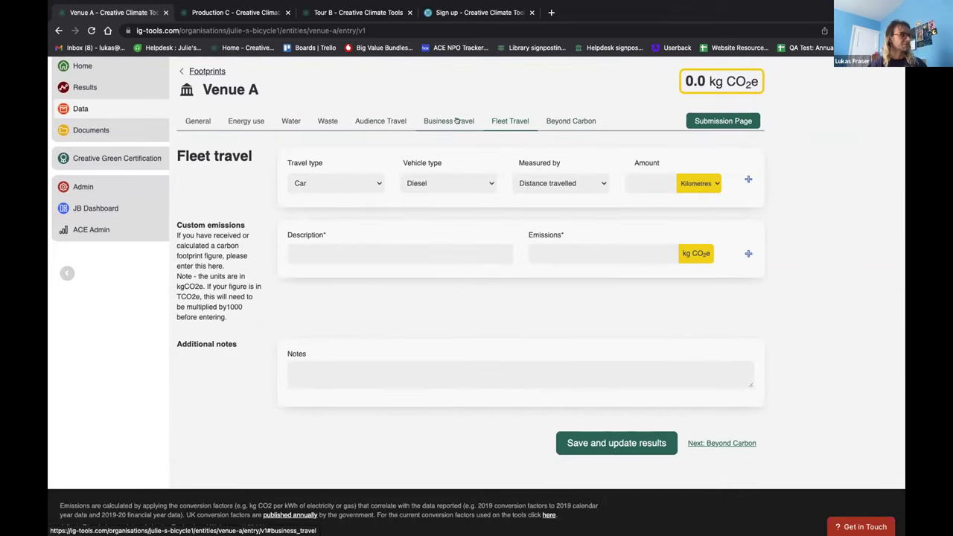
click(451, 122)
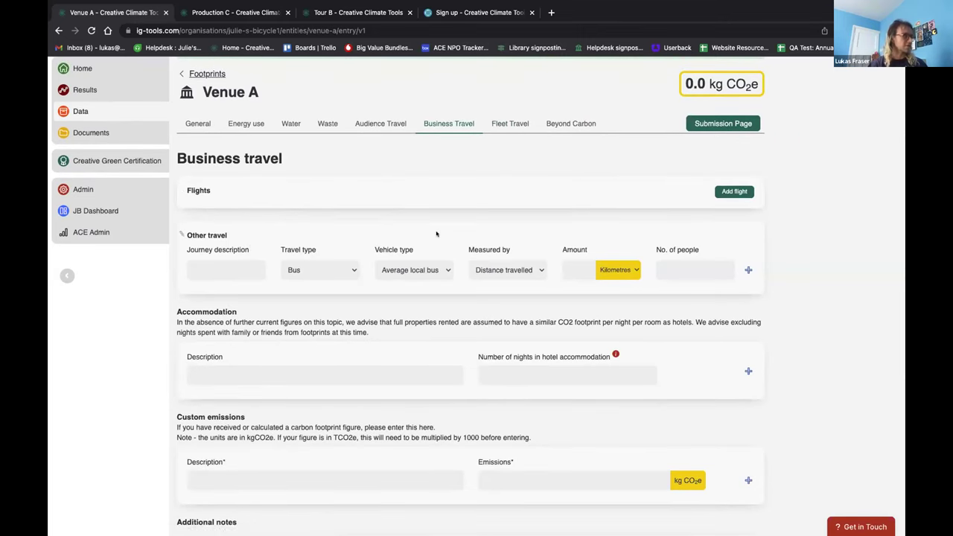
scroll(439, 235, up, 2)
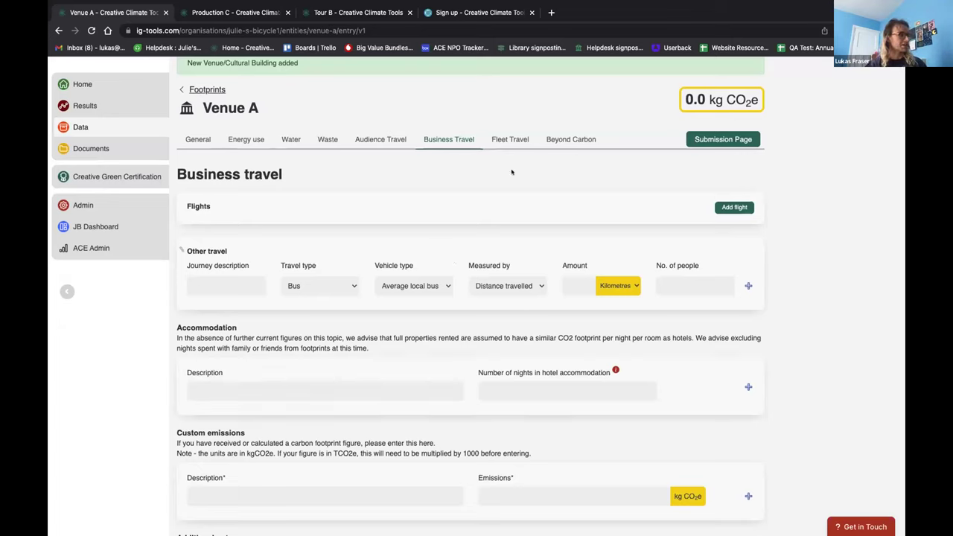
click(509, 140)
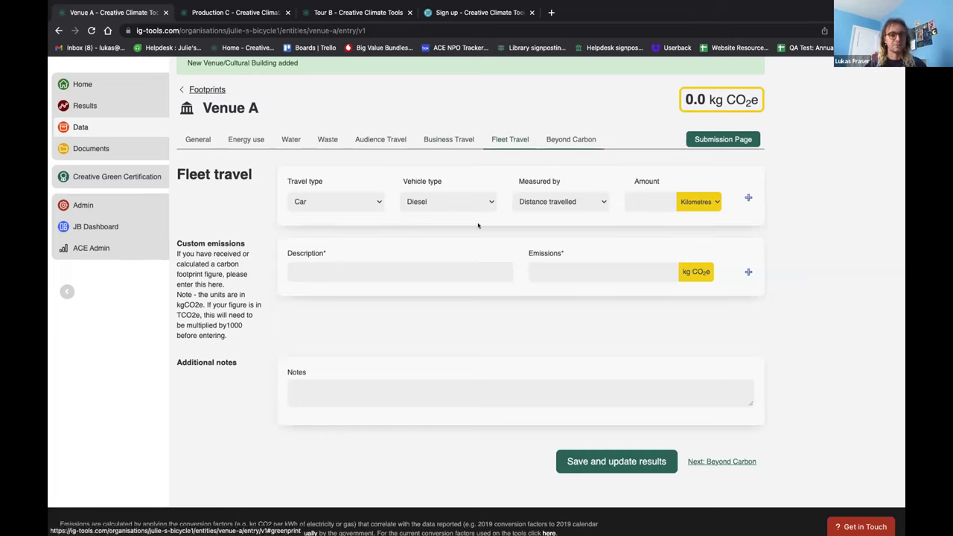
click(554, 134)
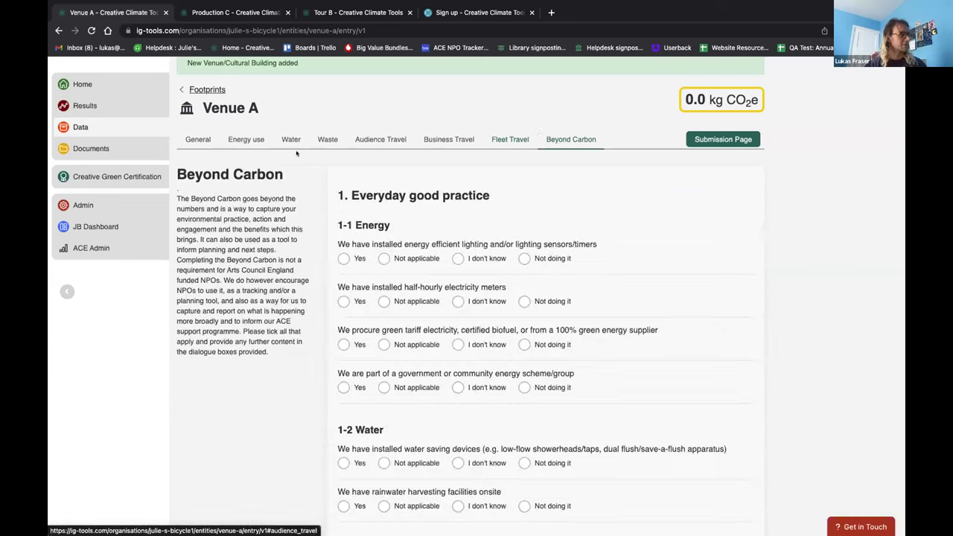
- In Venue A's General section, select 2022-23 as the year and London as the region
click(199, 141)
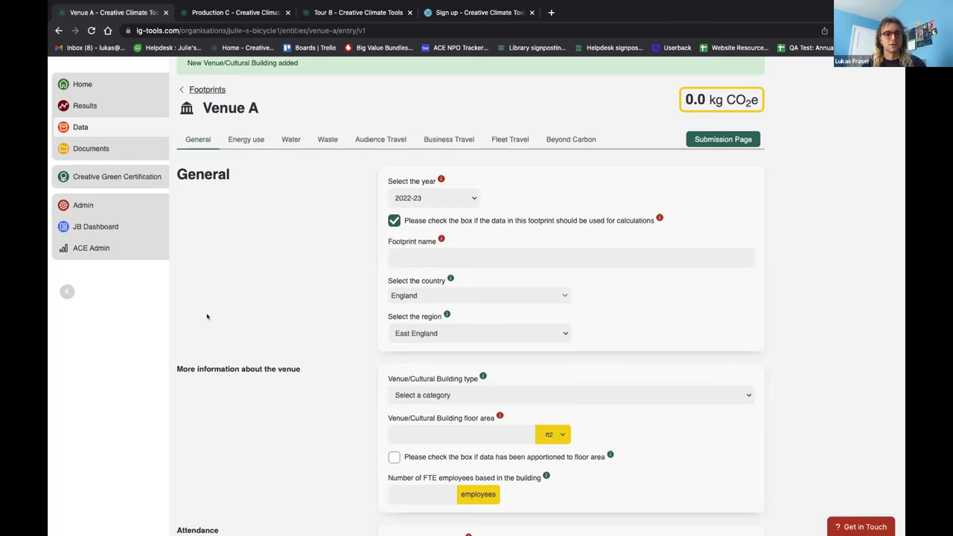
click(437, 199)
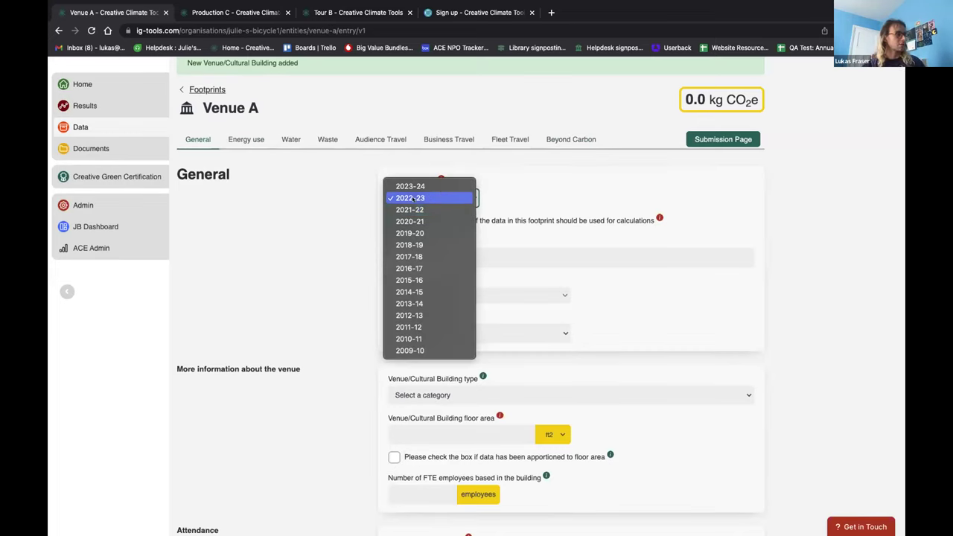
click(413, 198)
scroll(365, 266, down, 1)
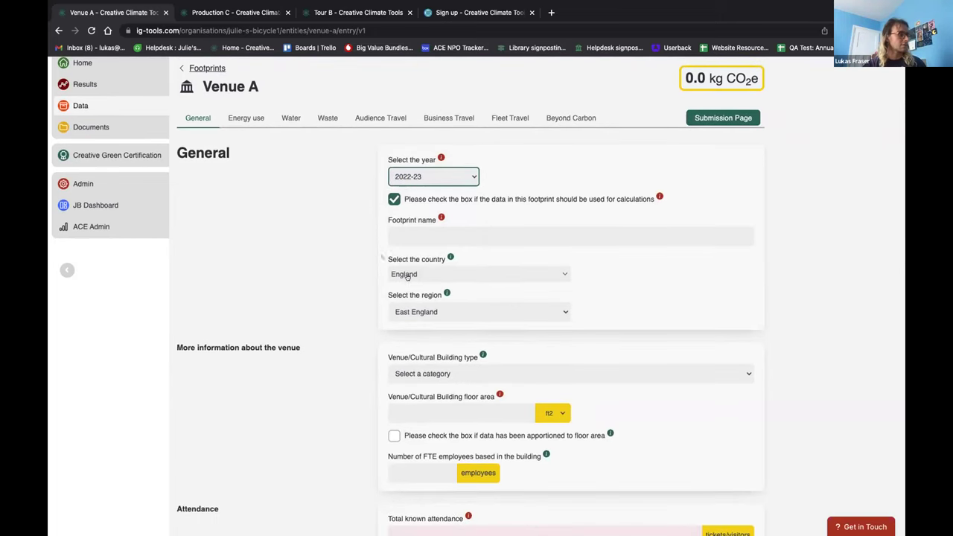
click(415, 311)
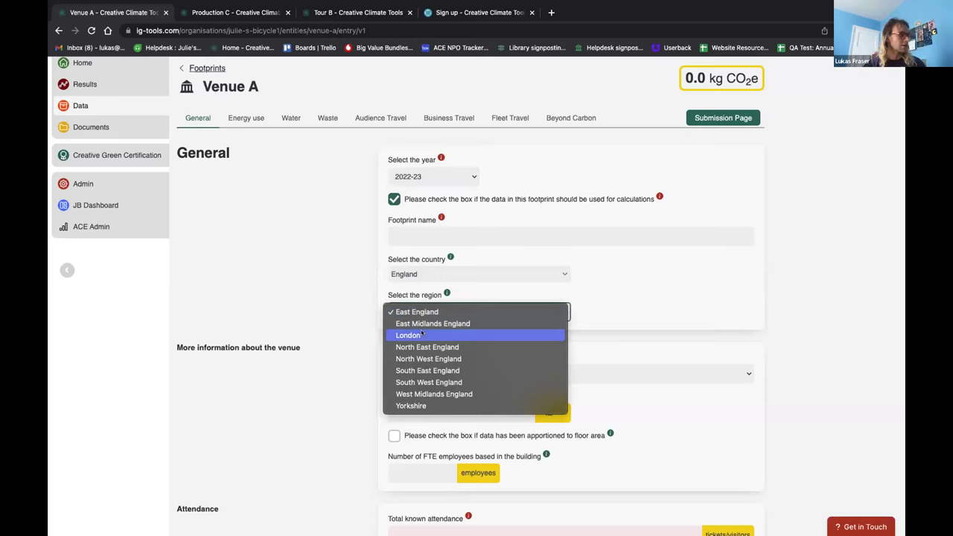
click(420, 334)
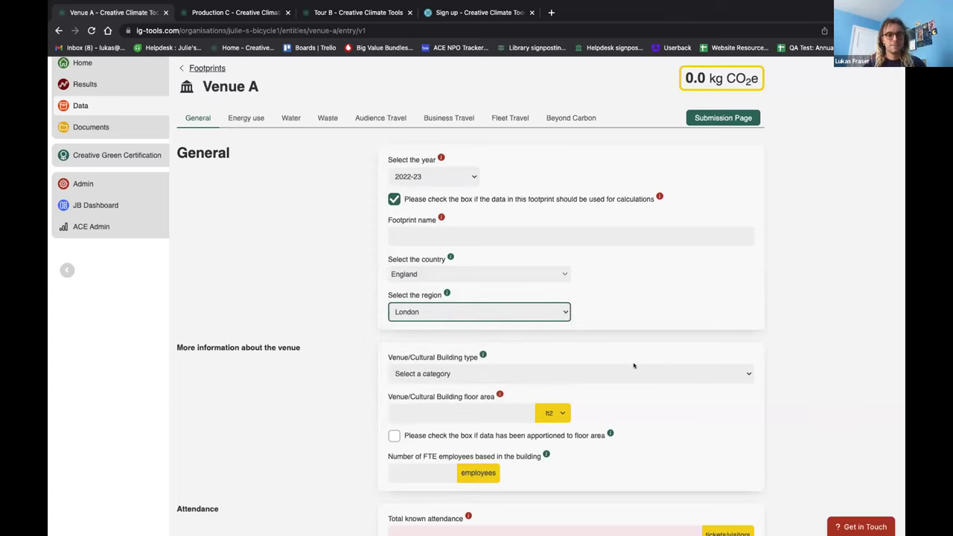
- Enter 30,000 tickets/visitors as the venue's total known attendance
scroll(614, 356, down, 1)
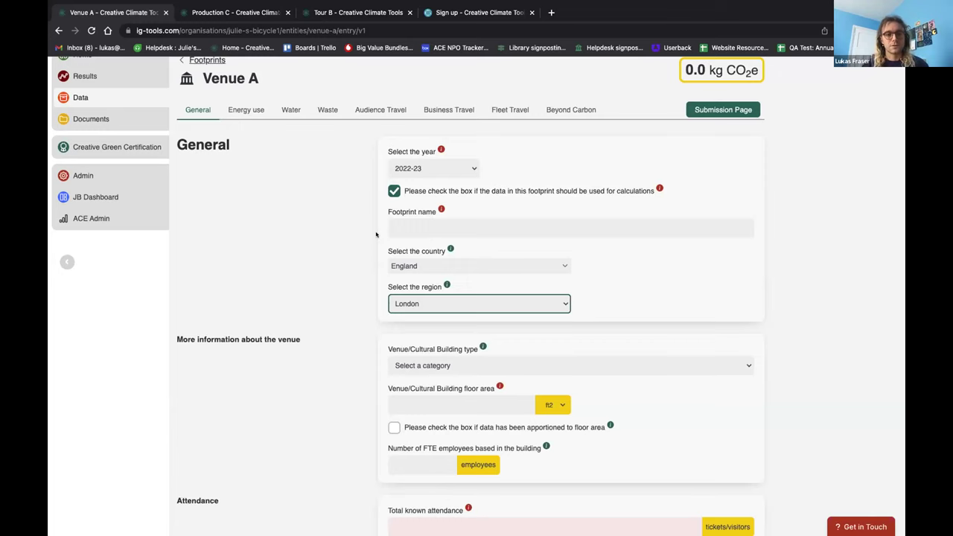
scroll(375, 234, down, 1)
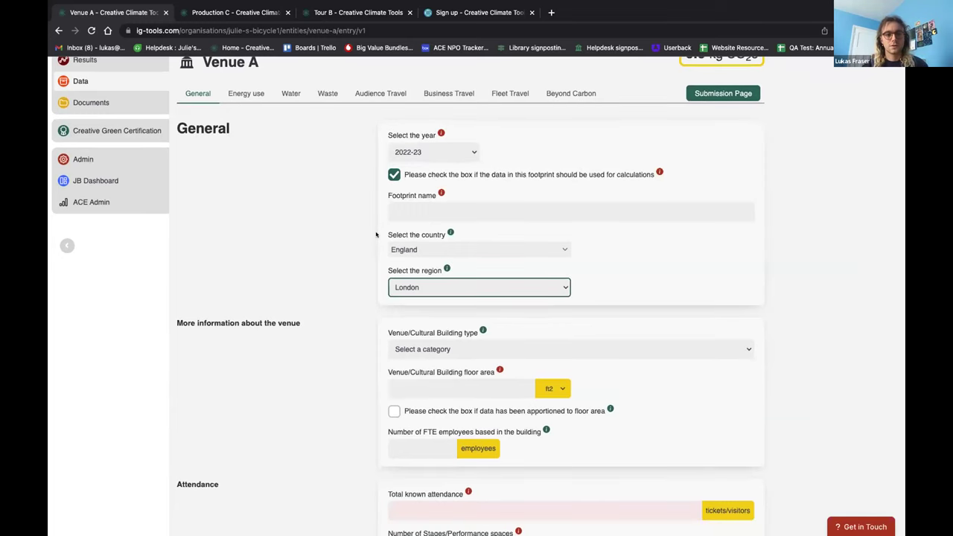
scroll(376, 234, down, 5)
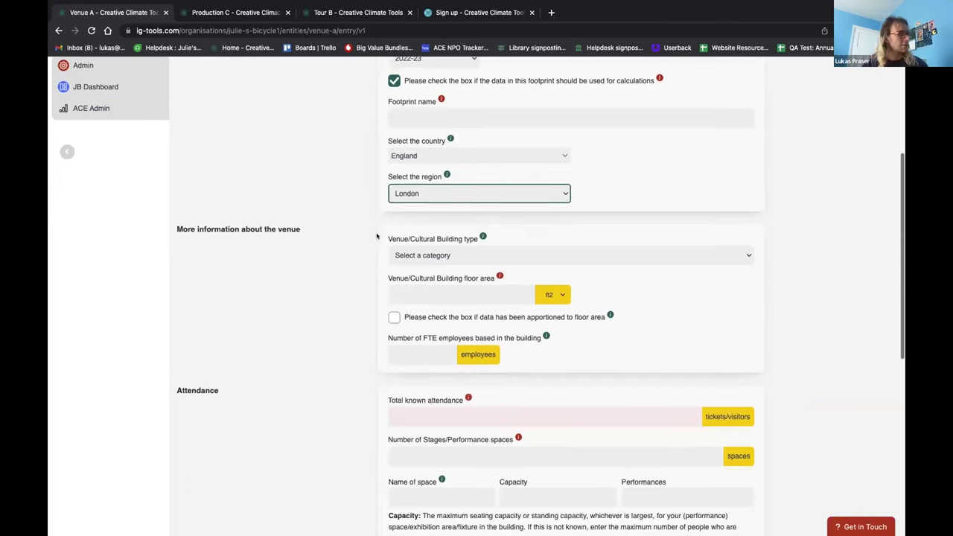
scroll(348, 280, down, 1)
scroll(348, 281, down, 3)
click(444, 342)
click(445, 343)
text(30,000)
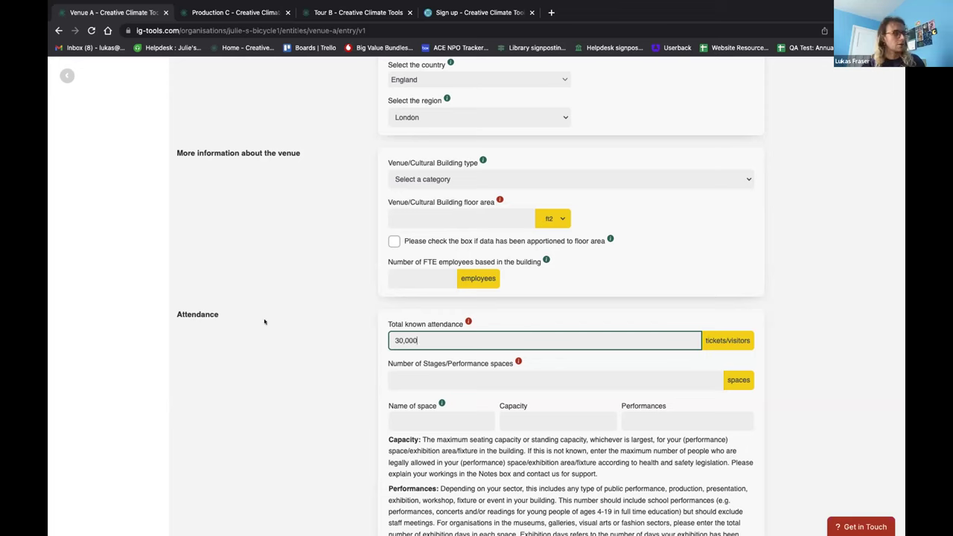
- Set the number of stages/performance spaces to 2 and name them Space A and Space B
scroll(359, 338, down, 2)
click(434, 334)
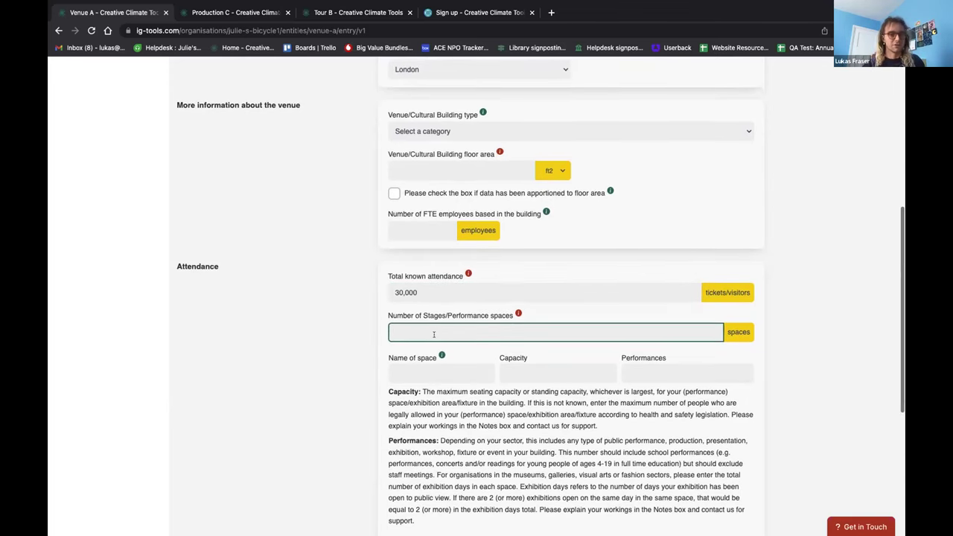
text(2)
click(461, 368)
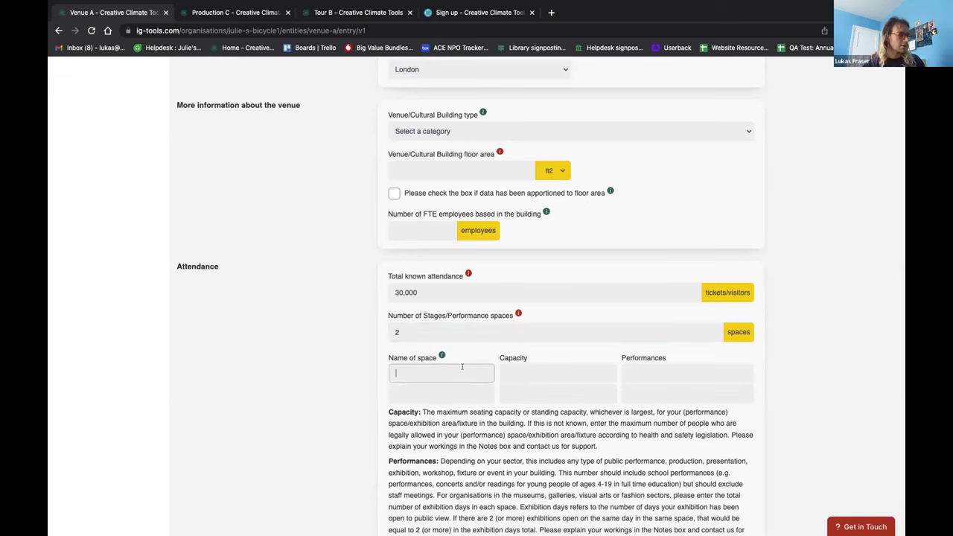
text(Space A)
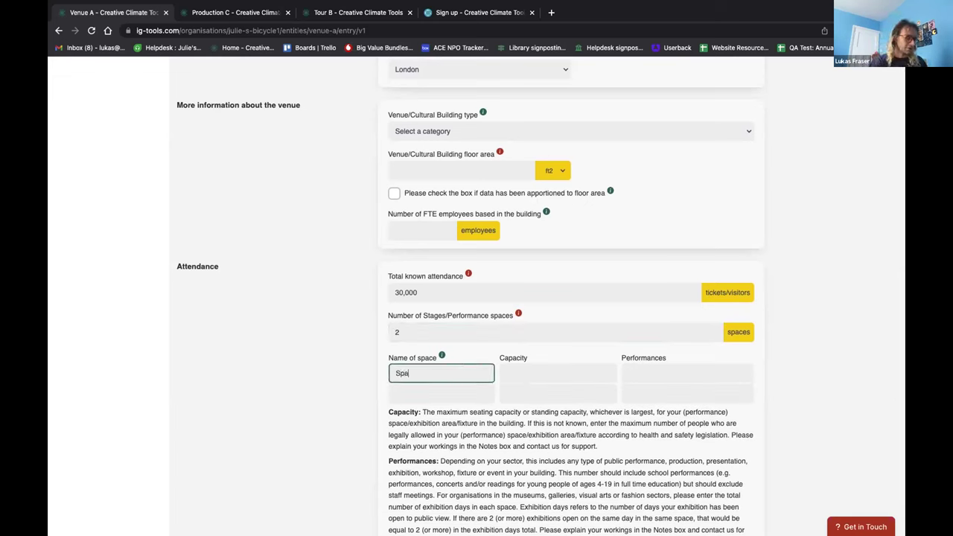
click(440, 393)
text(Space B)
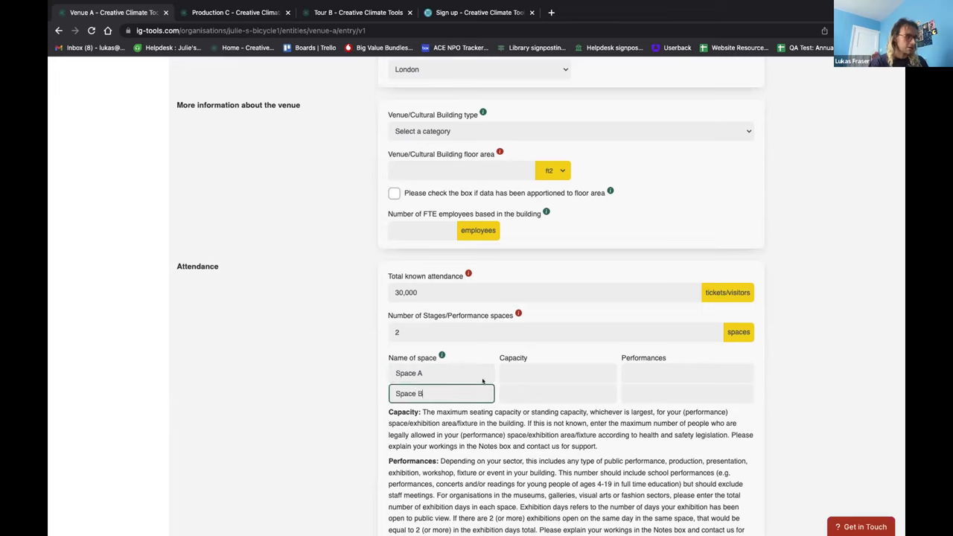
- Give Space A a capacity of 1000 and 20 performances, and Space B a capacity of 500 and 25 performances
click(548, 370)
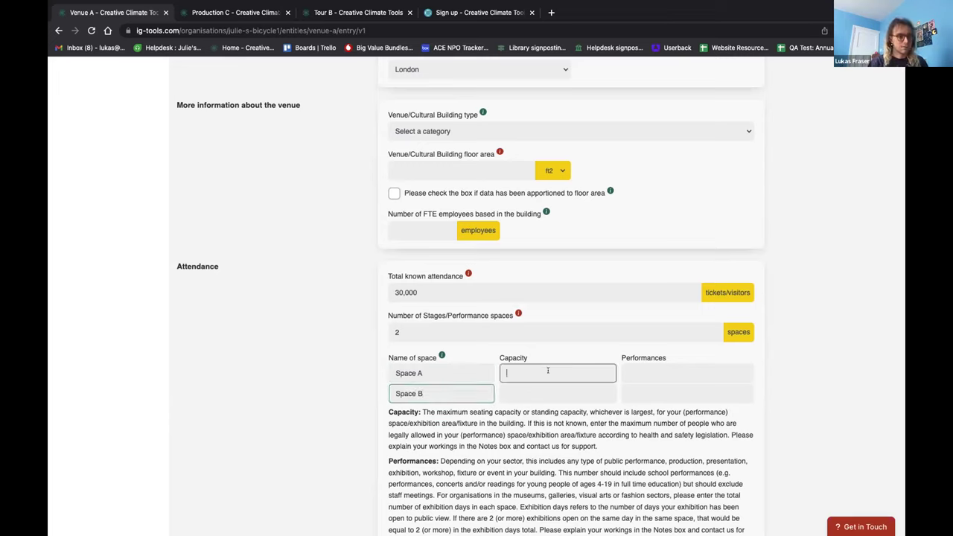
text(1000)
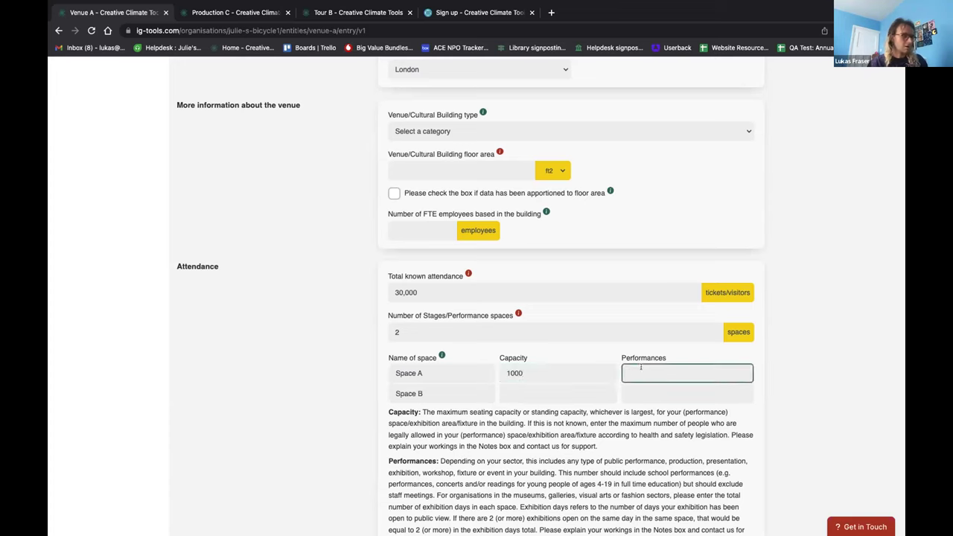
text(20)
click(518, 387)
text(500)
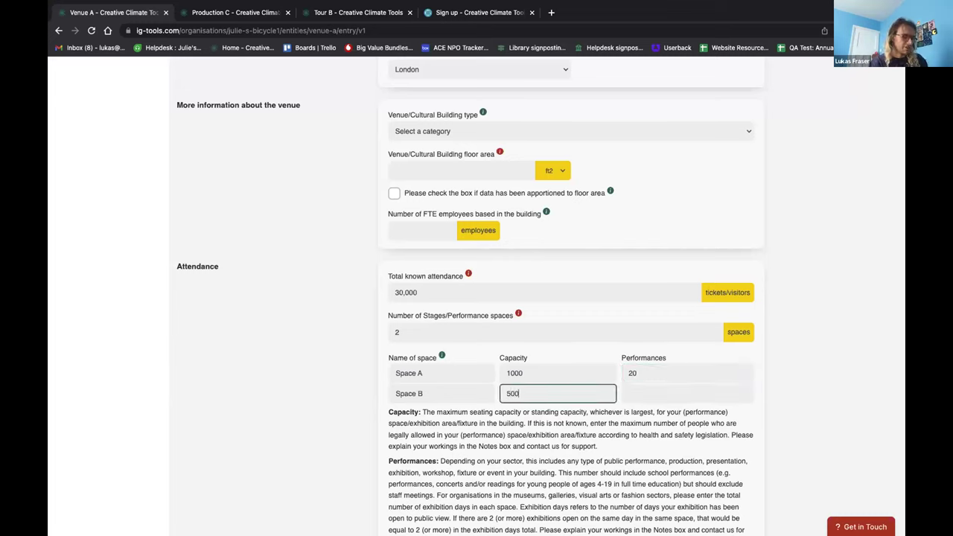
click(686, 393)
text(25)
click(584, 415)
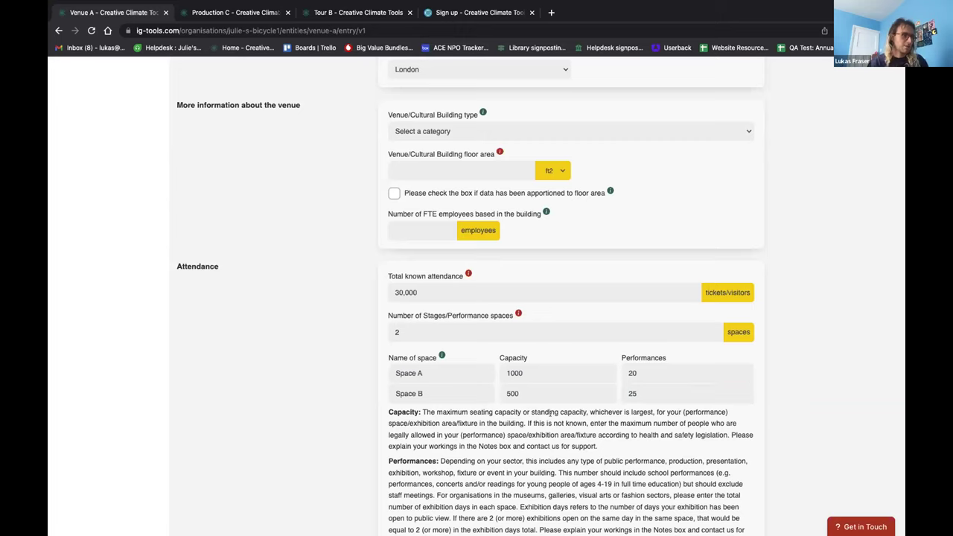
scroll(583, 414, down, 3)
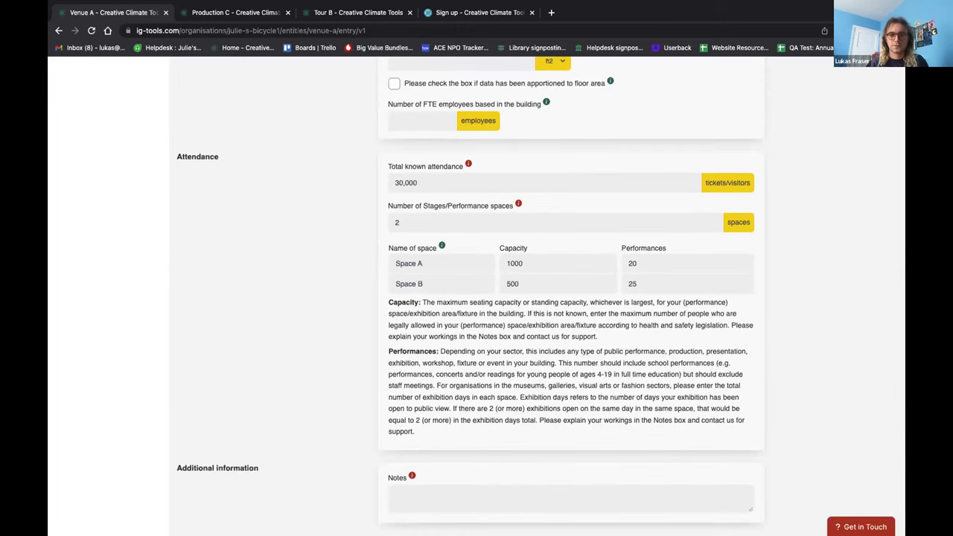
- In Venue A's Energy use section, enter 1000 kg CO2e as custom emissions and save the results
scroll(305, 242, up, 8)
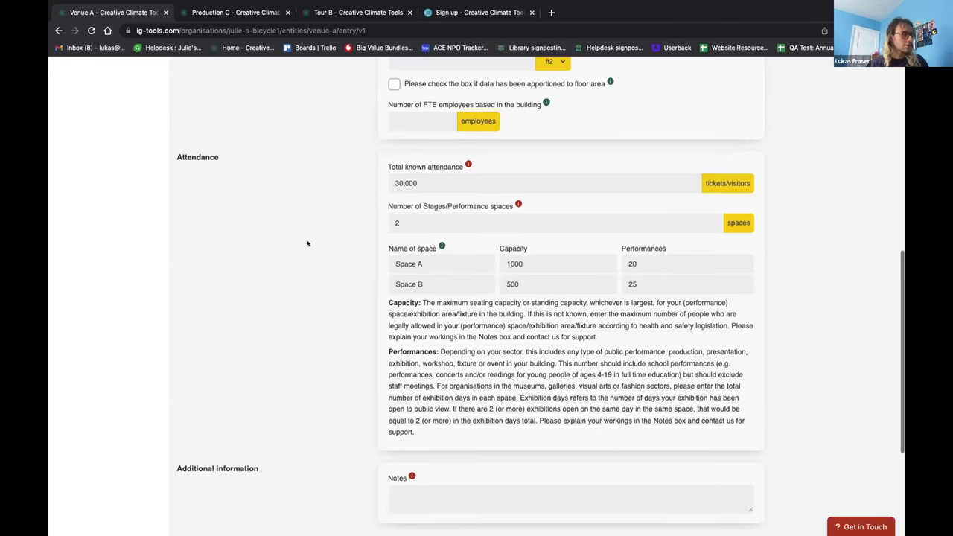
scroll(311, 244, up, 5)
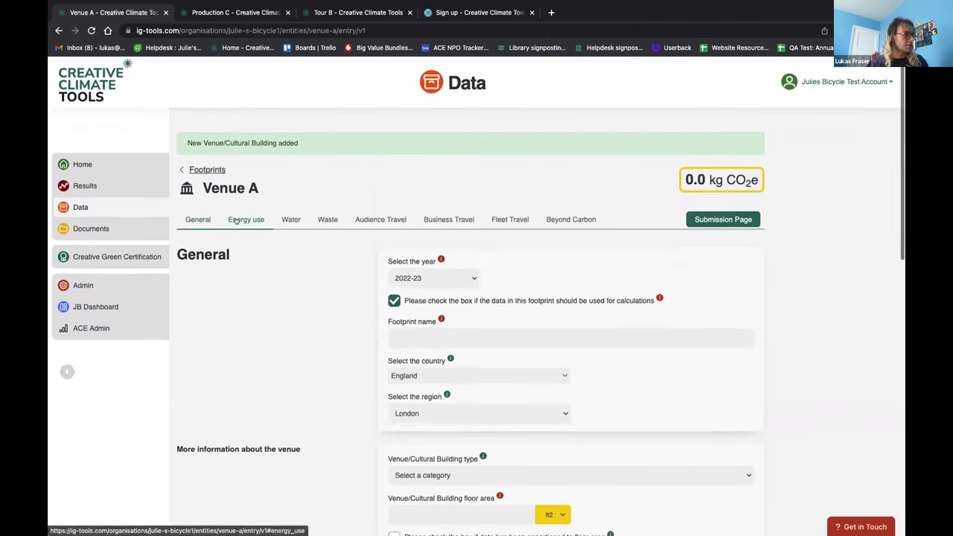
click(246, 217)
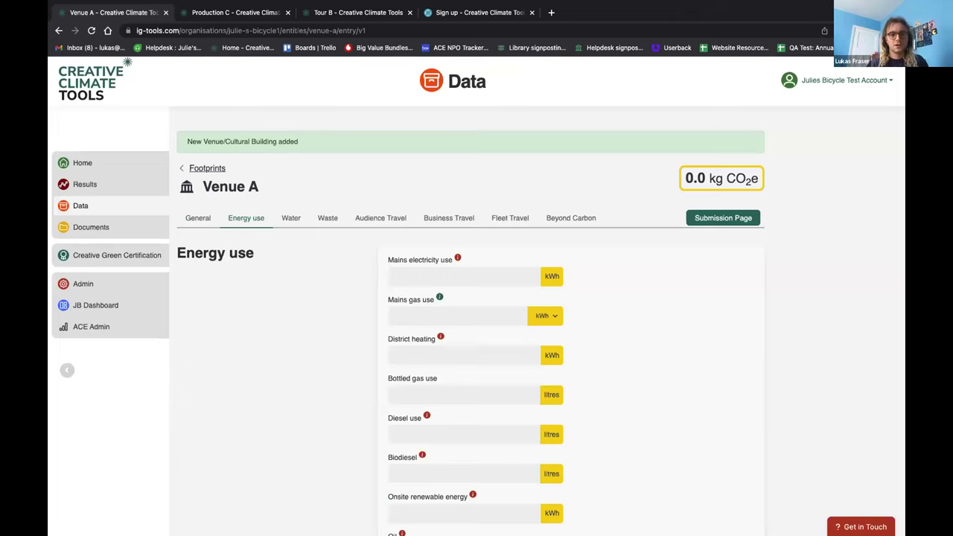
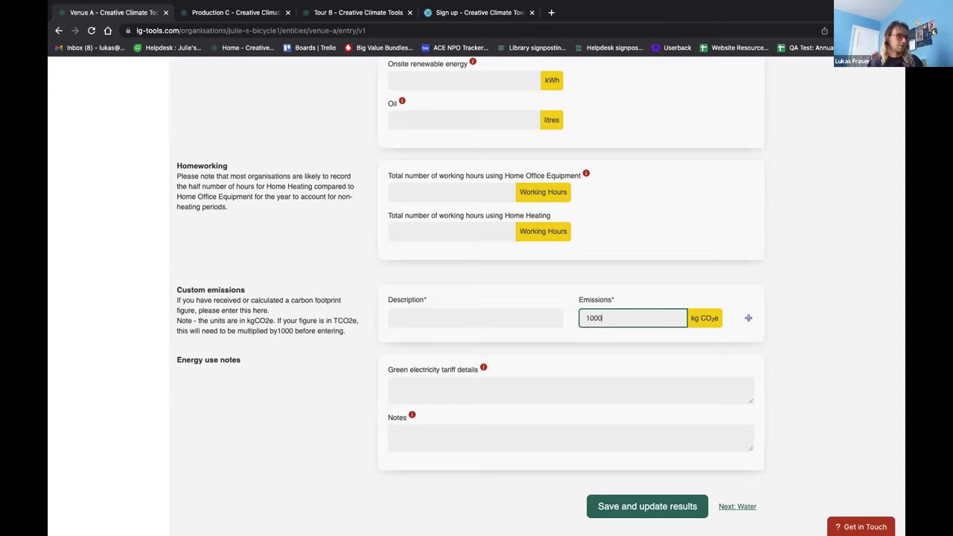
click(715, 335)
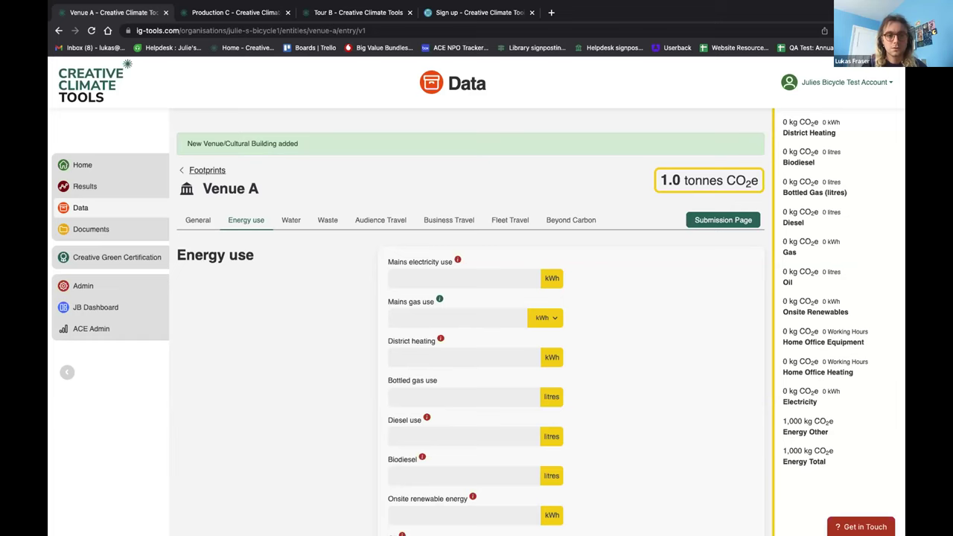
scroll(655, 306, down, 8)
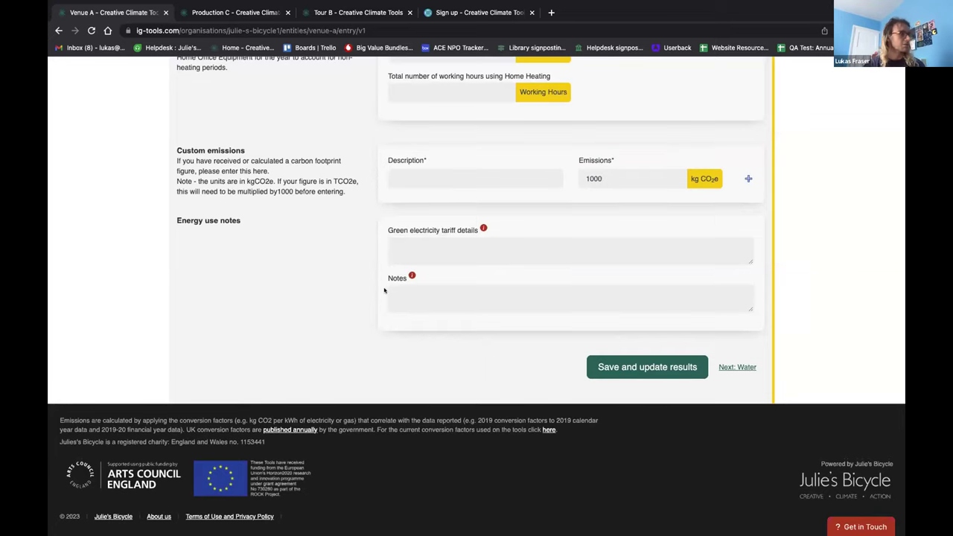
click(400, 294)
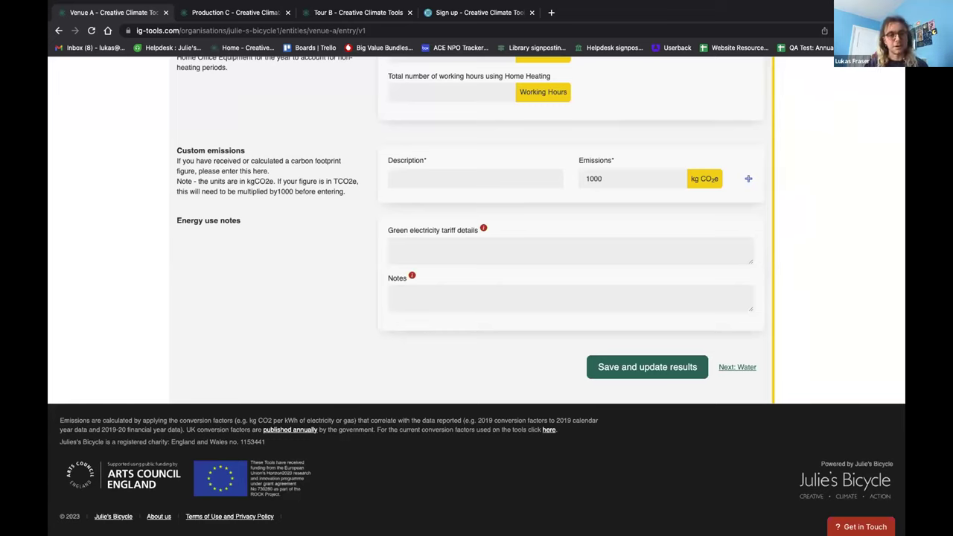
click(660, 359)
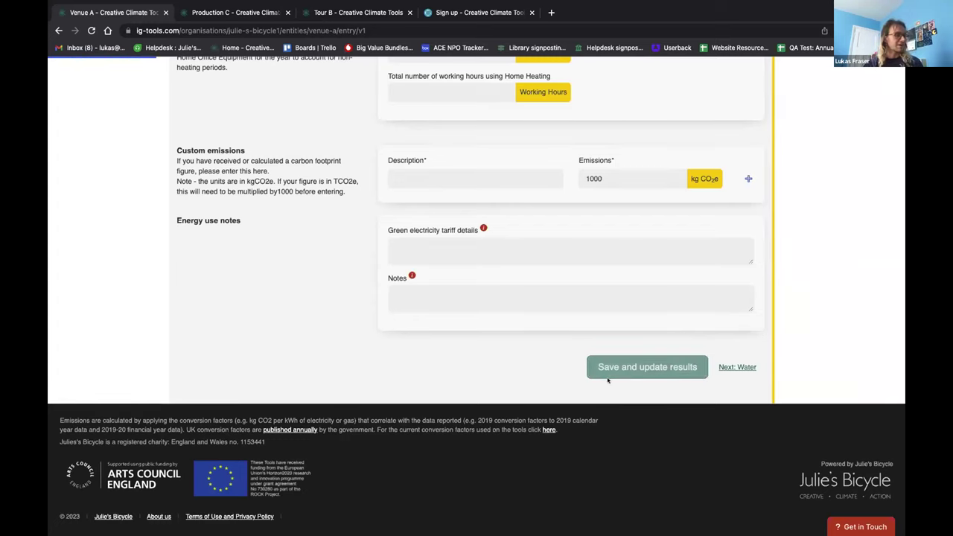
- Look over the saved Energy use section, then view the Water and Waste sections
scroll(293, 361, down, 3)
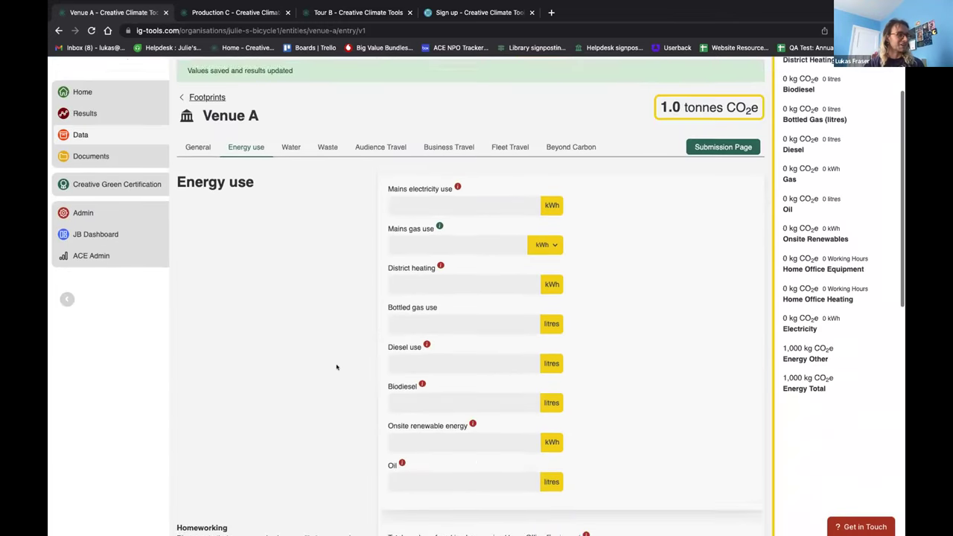
scroll(335, 367, down, 5)
scroll(239, 244, up, 10)
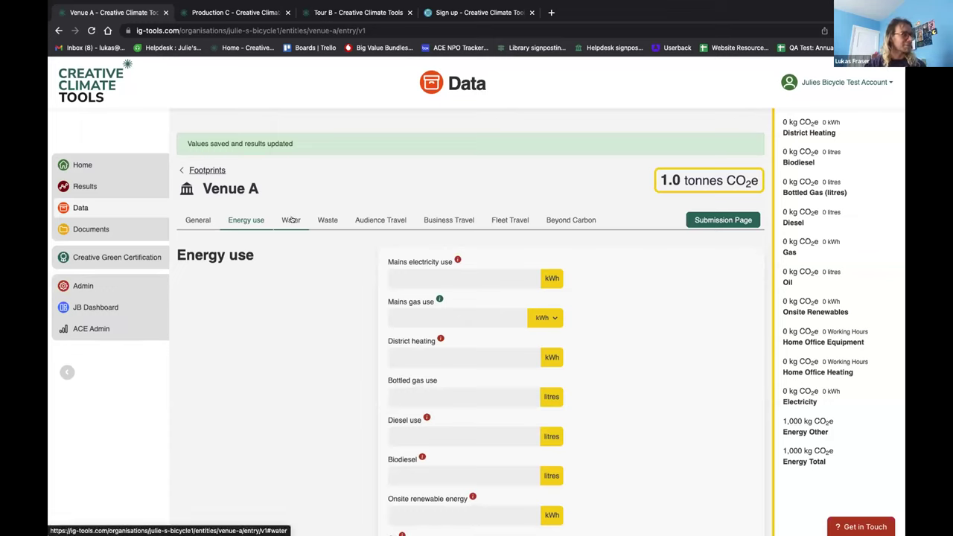
click(290, 220)
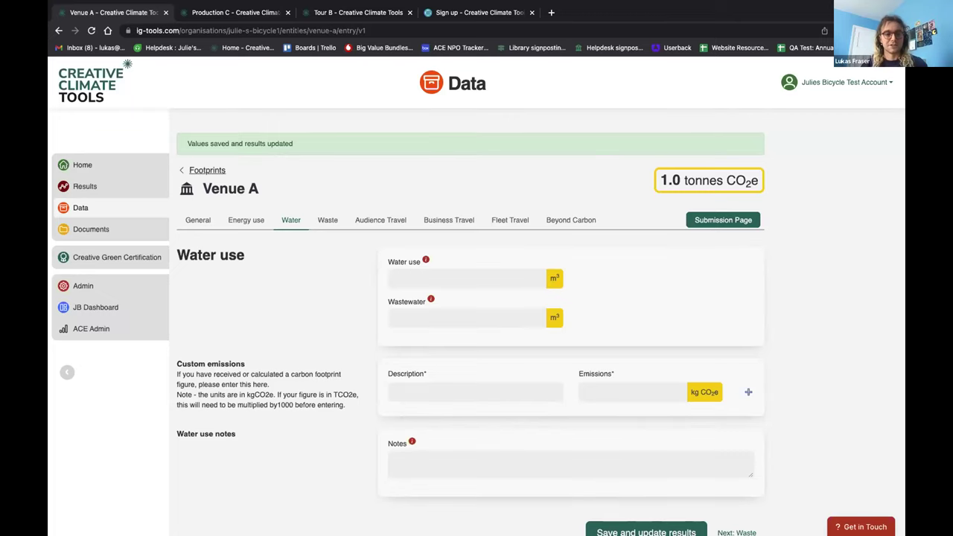
scroll(581, 340, down, 2)
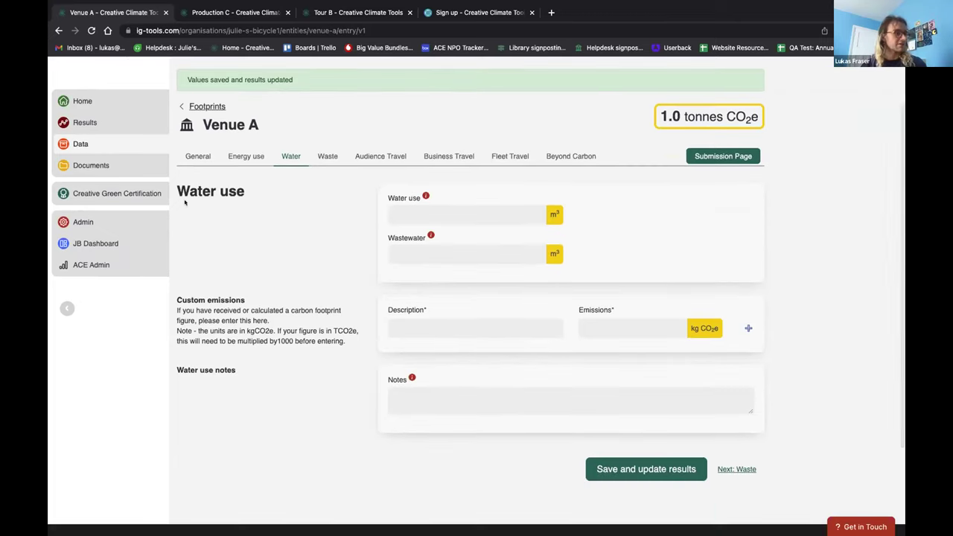
click(327, 156)
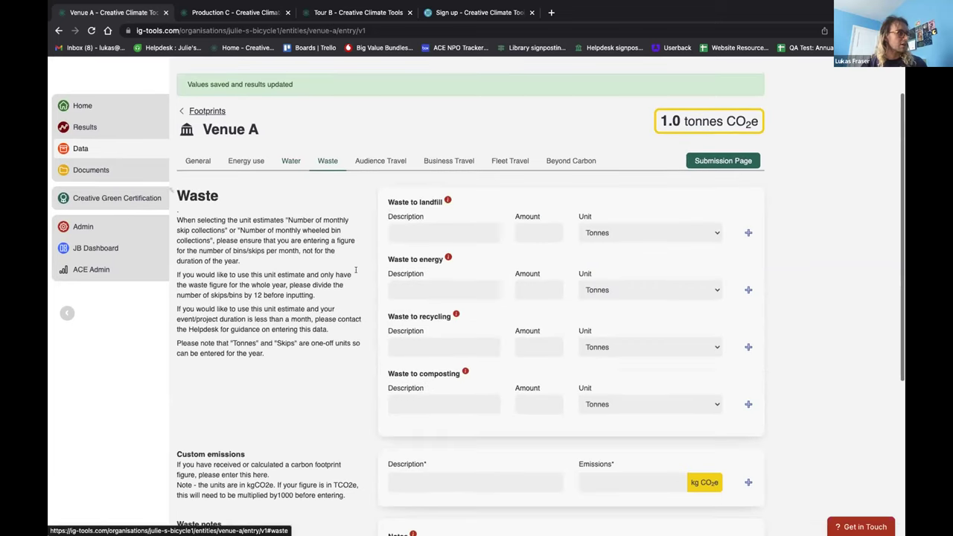
scroll(321, 275, down, 1)
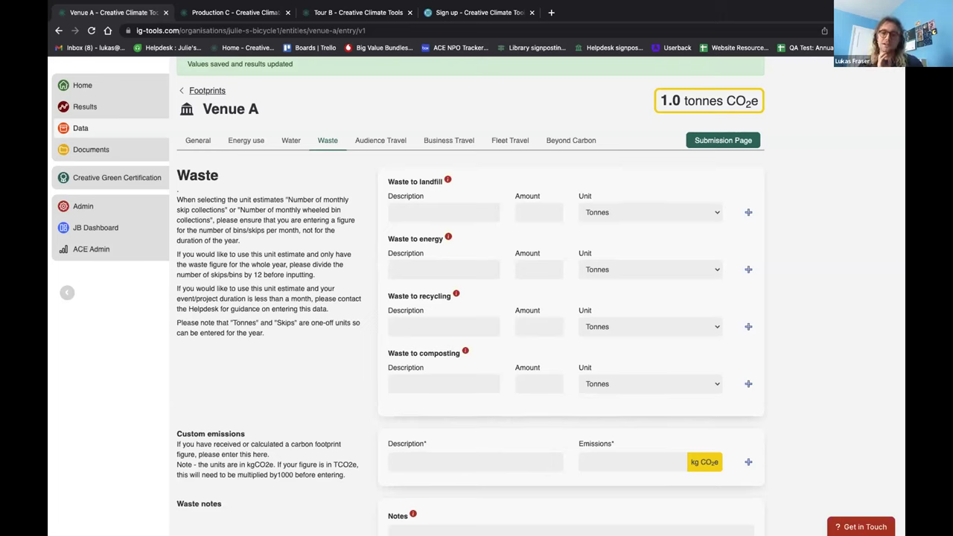
- Set waste to landfill to 1 monthly wheeled bin collection (500 Litres) and view the unit options for waste to energy
click(592, 214)
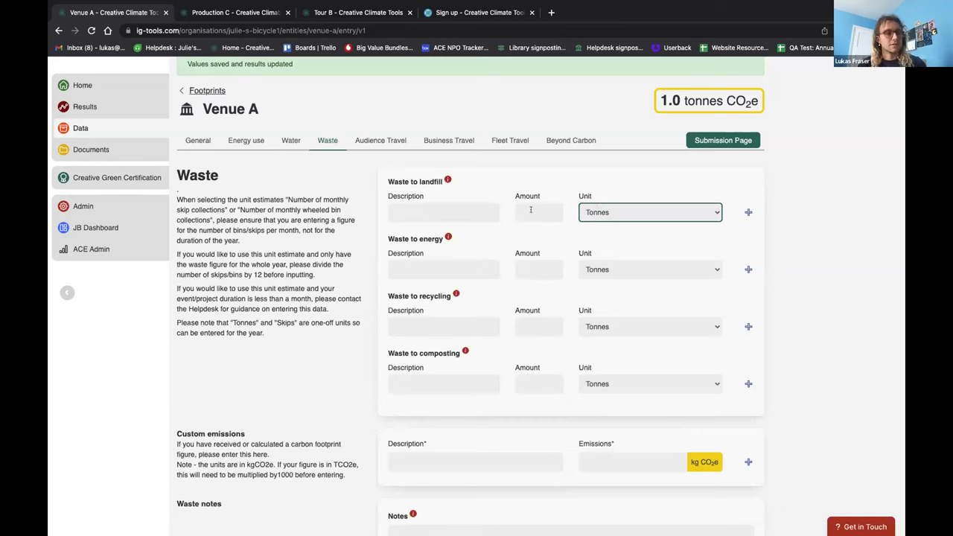
click(549, 228)
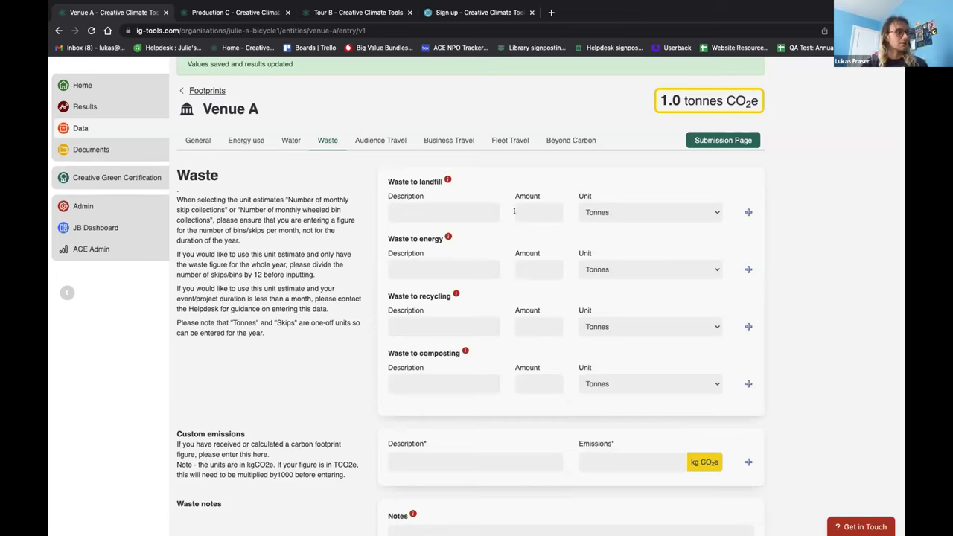
click(525, 211)
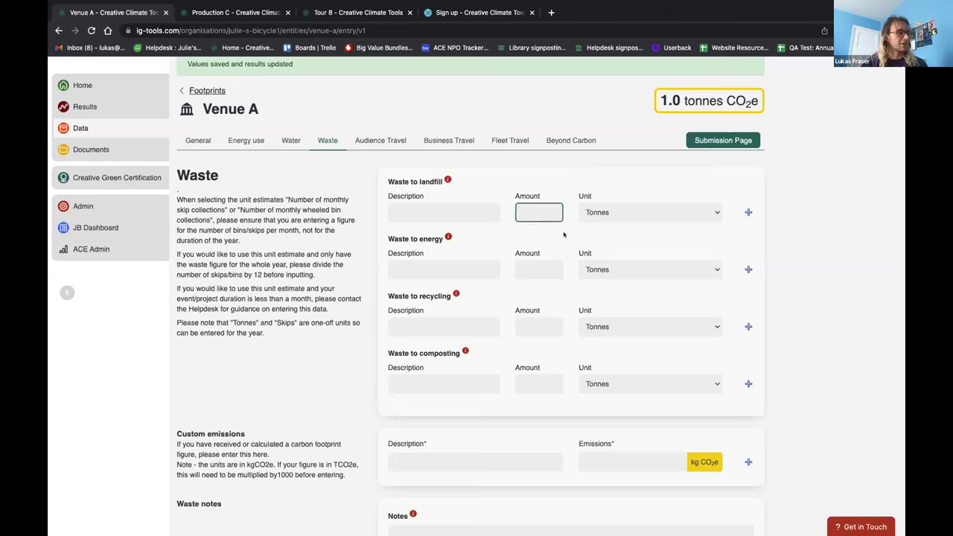
click(819, 289)
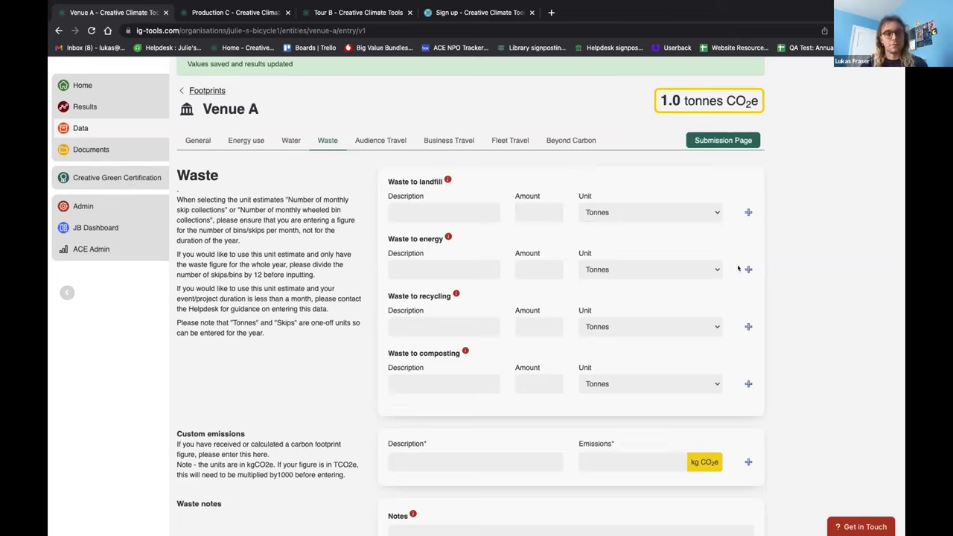
click(637, 212)
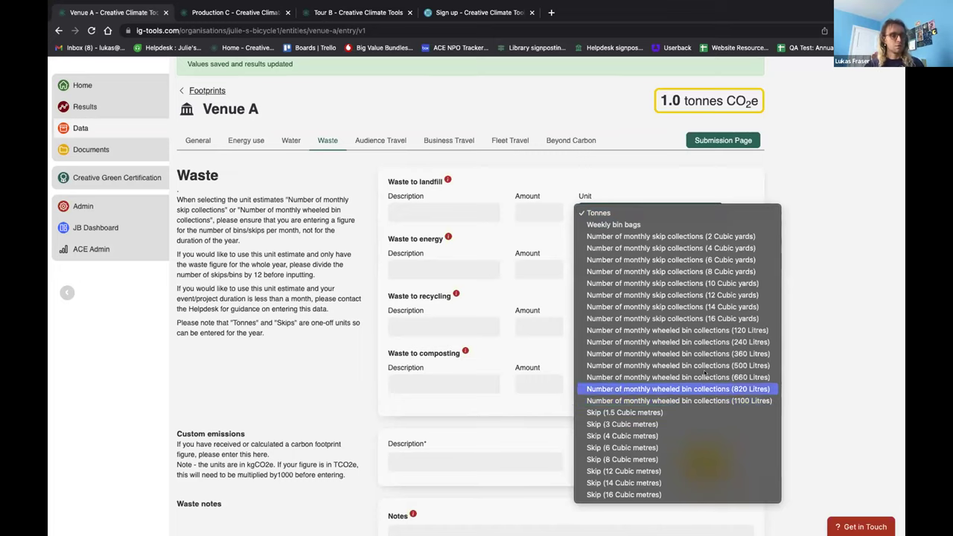
key(Return)
click(548, 212)
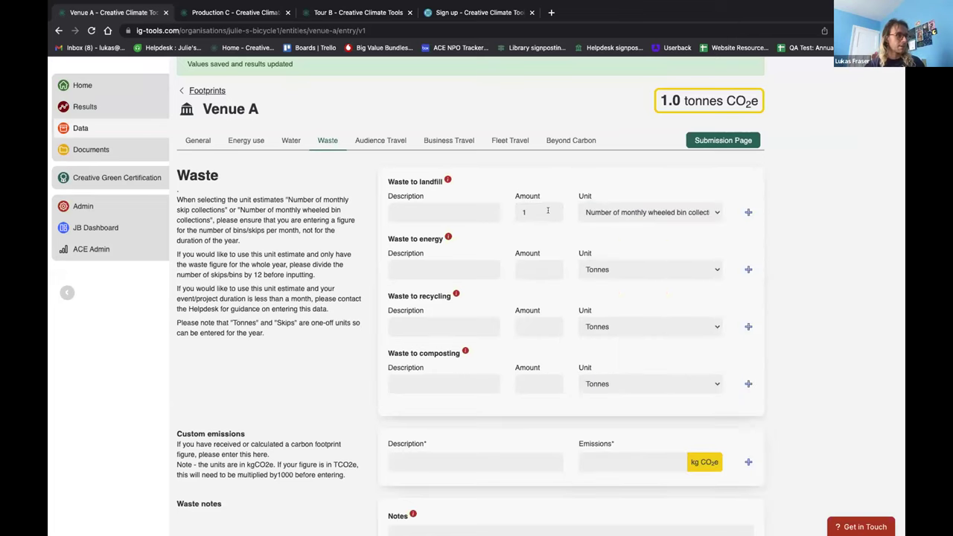
click(607, 268)
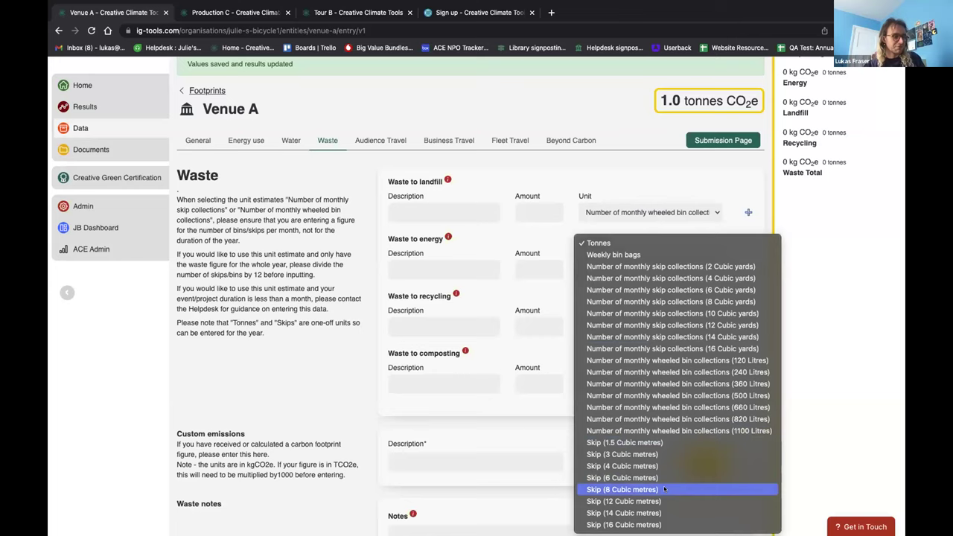
click(543, 441)
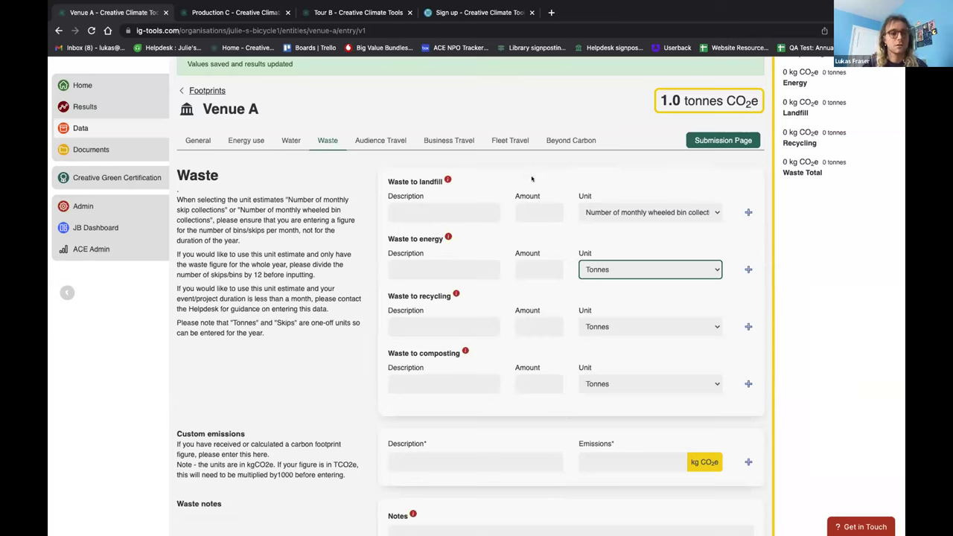
- Set the waste to landfill amount to 5 with the unit Number of monthly wheeled bin collections (1100 Litres)
click(531, 201)
click(525, 211)
text(5)
click(615, 213)
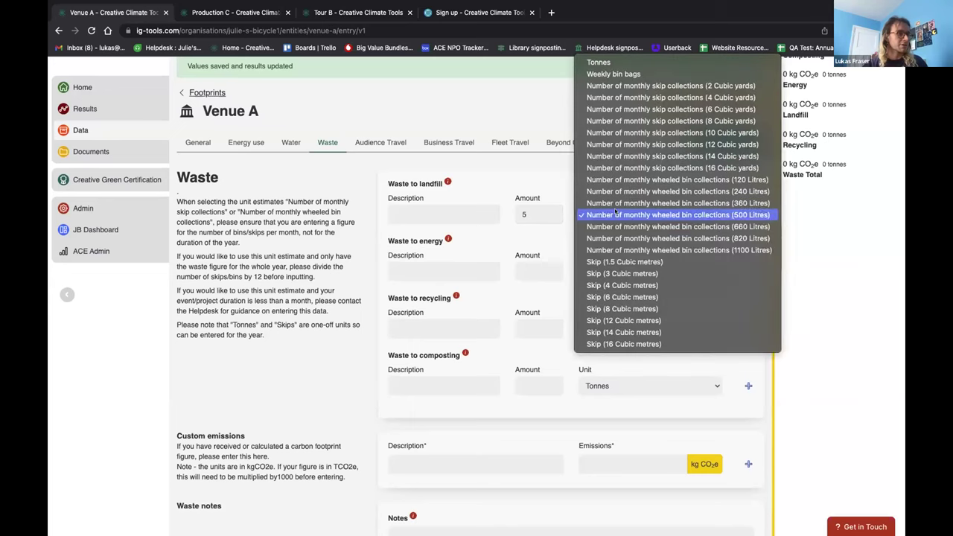
click(618, 239)
click(510, 237)
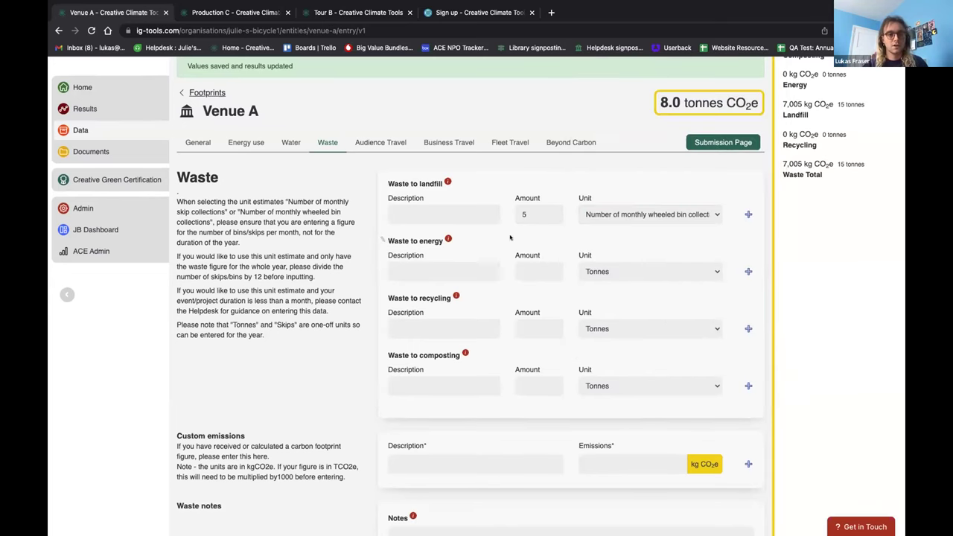
- Check the landfill emissions in the results summary, then save and update the Waste section's results
scroll(510, 329, down, 2)
scroll(776, 350, up, 4)
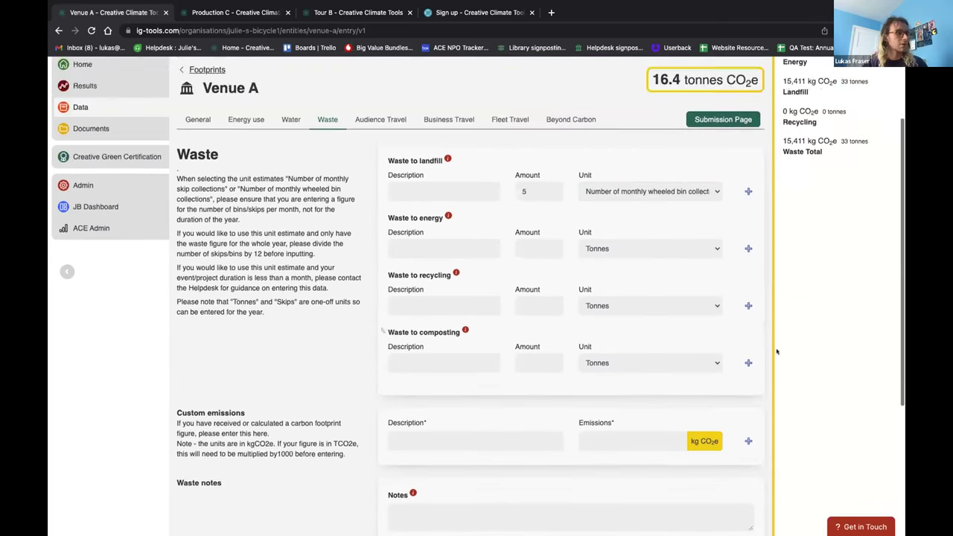
drag(781, 180, 815, 183)
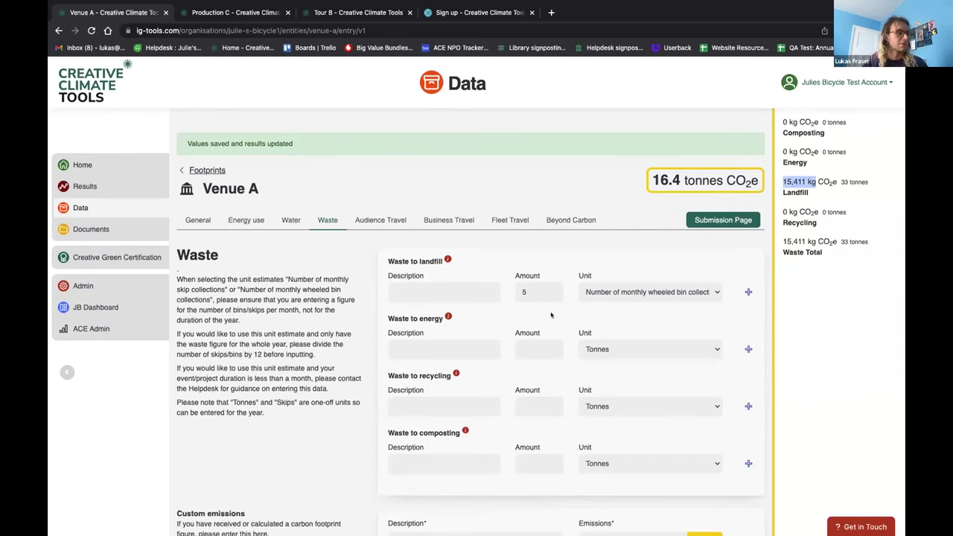
scroll(570, 316, down, 3)
scroll(556, 364, down, 2)
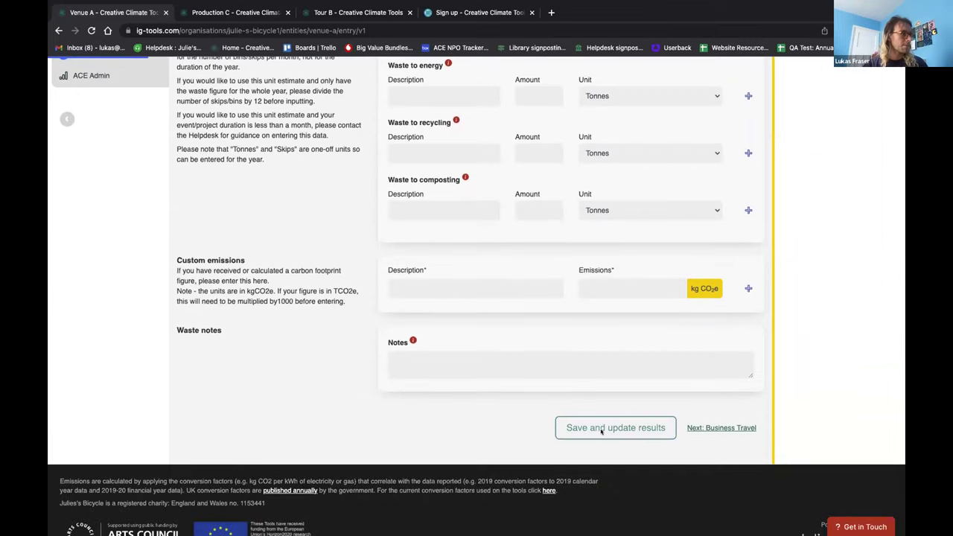
click(602, 429)
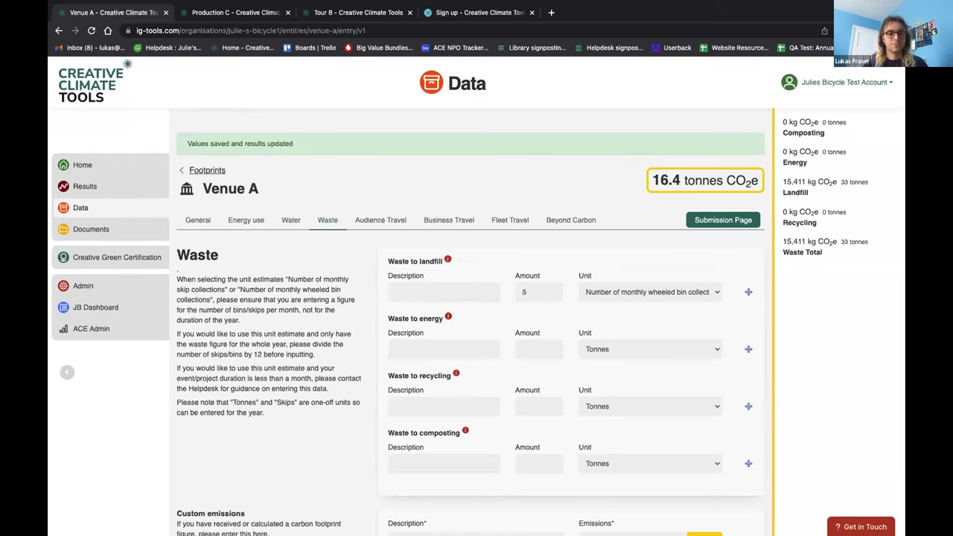
- Open the Audience Travel section and look over its travel types
click(378, 219)
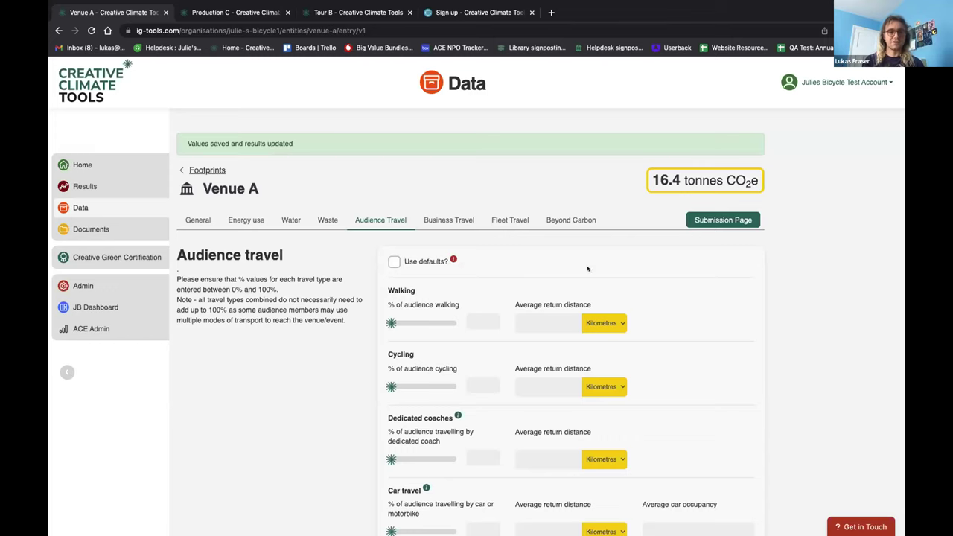
scroll(663, 358, down, 2)
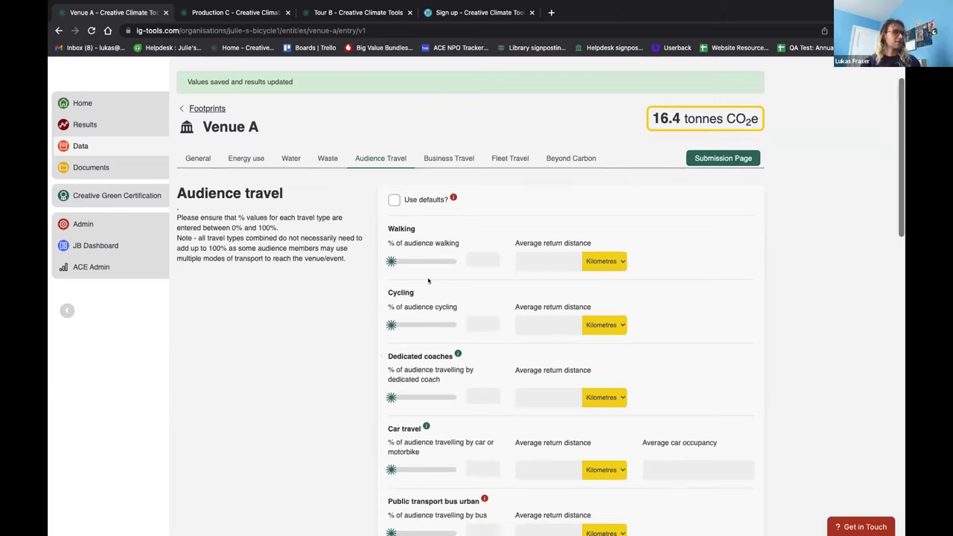
scroll(477, 335, down, 5)
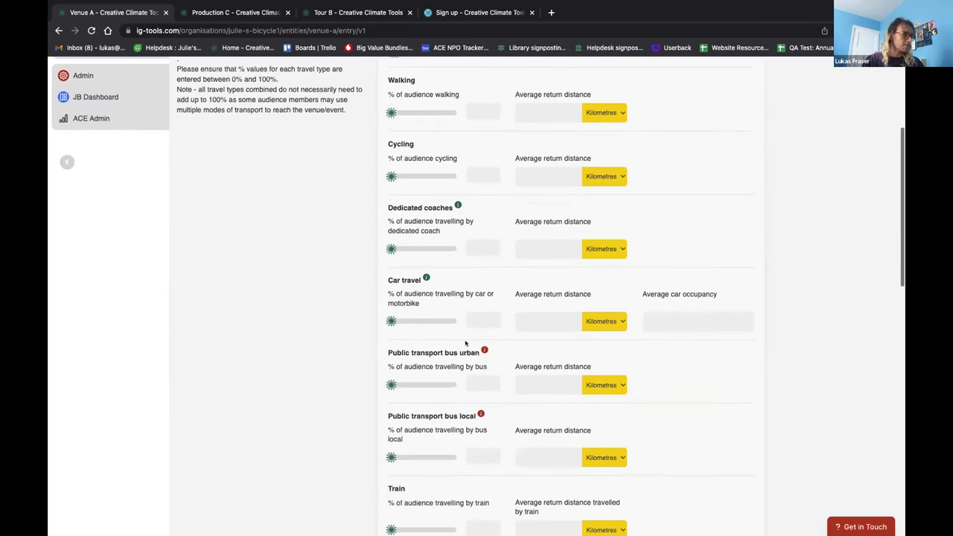
- Set the percentage of audience travelling by car or motorbike to 80 and by train to 20
drag(391, 300, 411, 295)
click(477, 294)
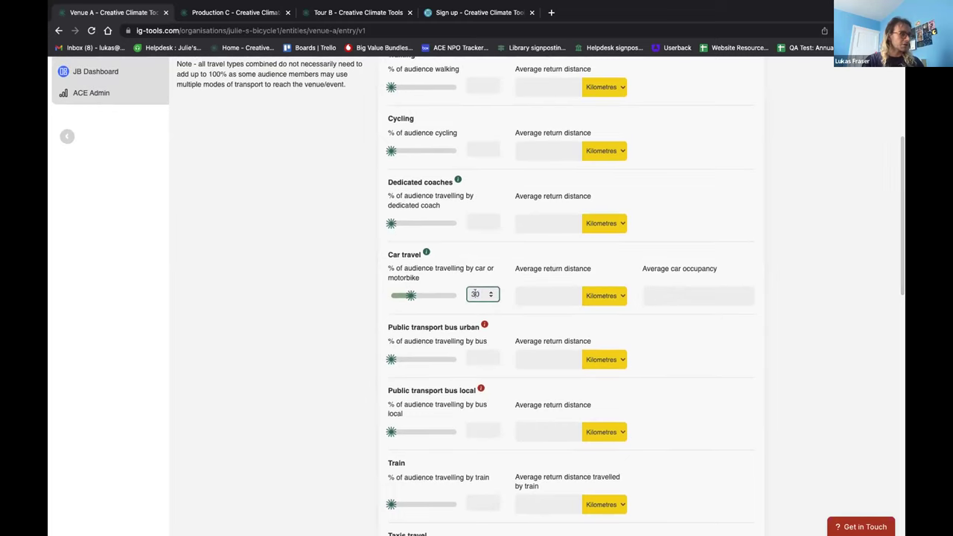
text(80)
click(517, 316)
scroll(440, 353, down, 4)
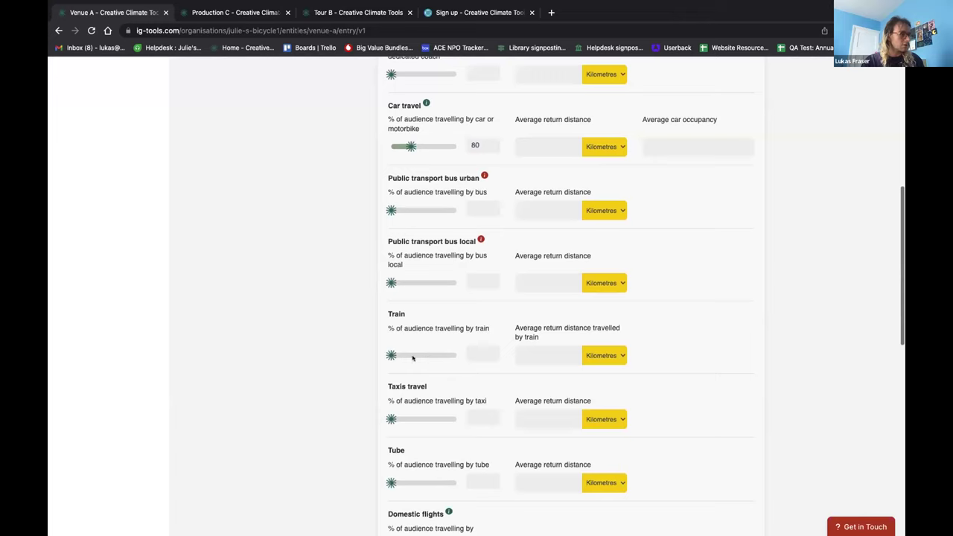
drag(405, 355, 403, 355)
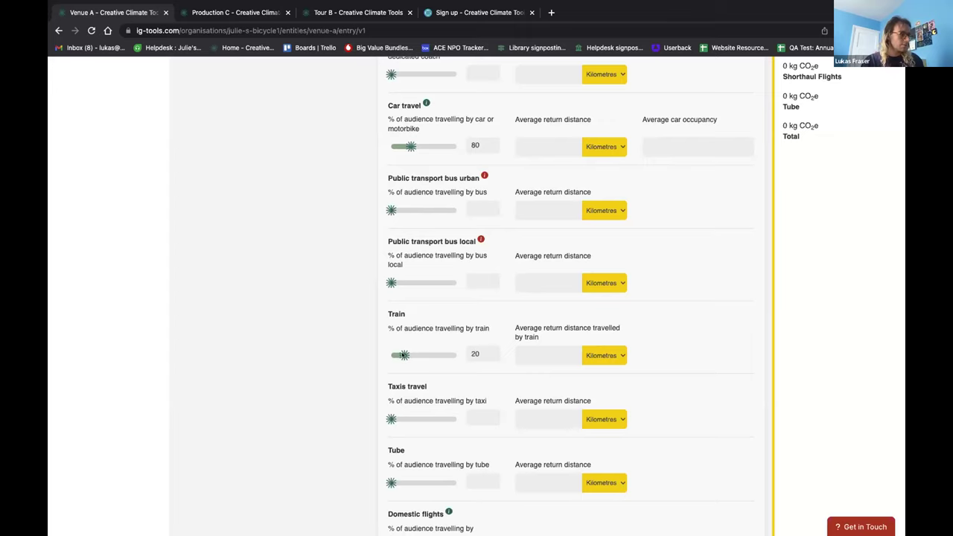
key(Tab)
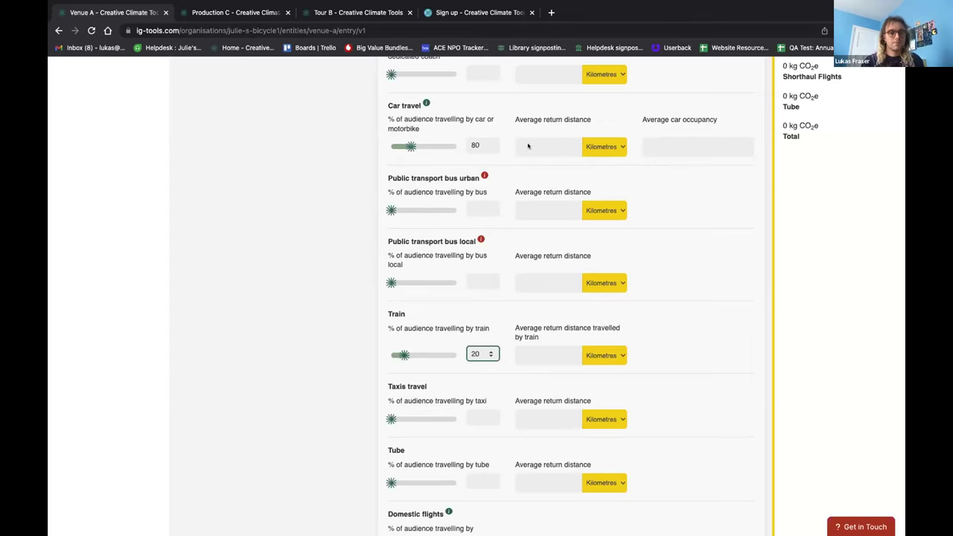
- Set the average return distance to 30 kilometres for car travel and 70 kilometres for train travel
scroll(470, 318, up, 1)
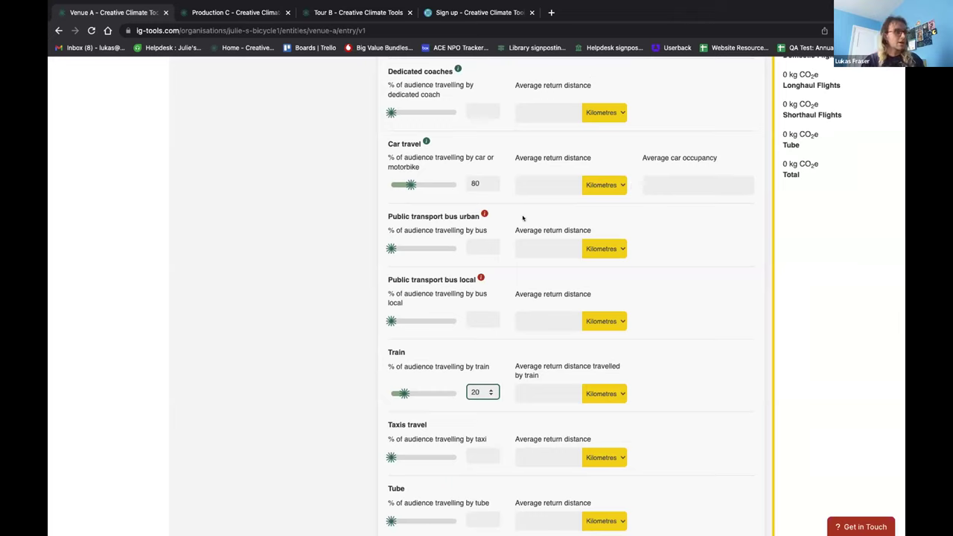
click(541, 186)
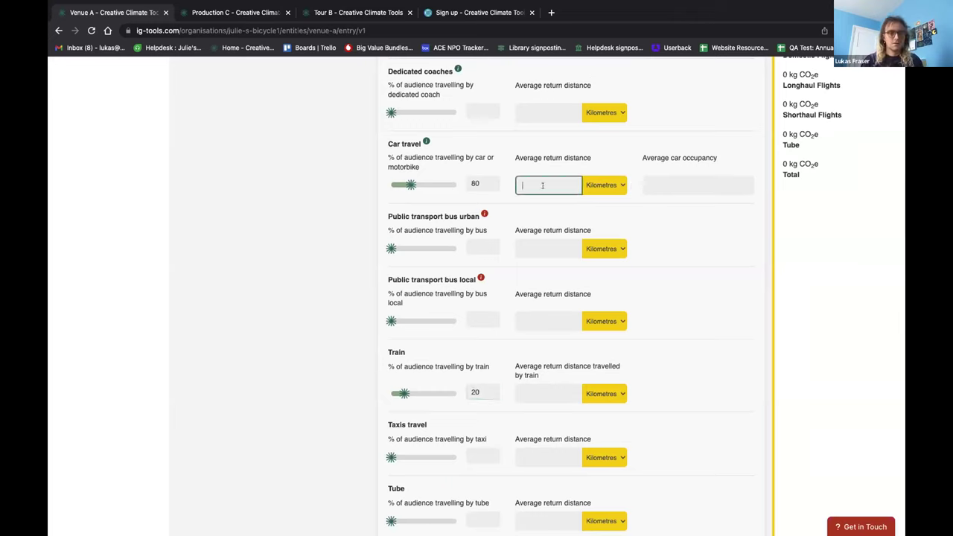
text(3)
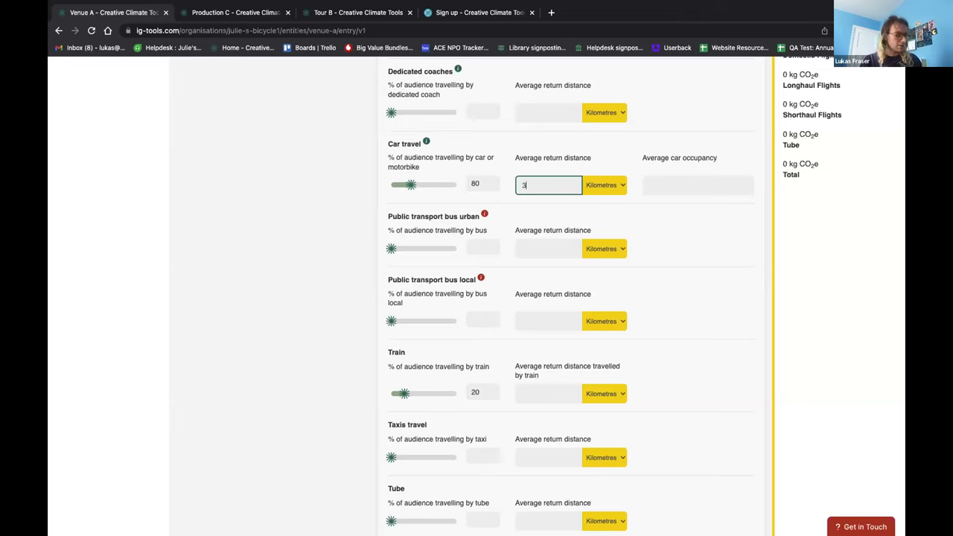
text(0)
click(527, 412)
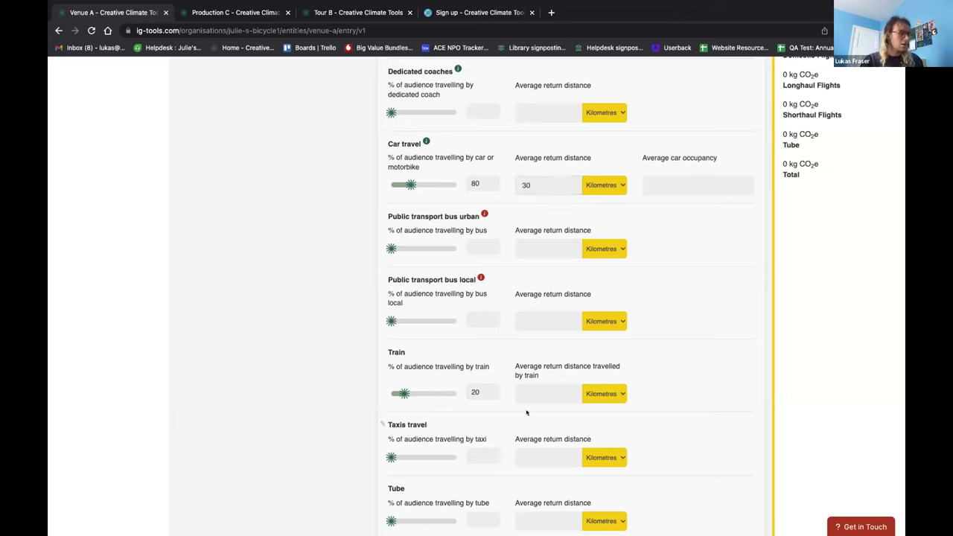
click(541, 394)
text(70)
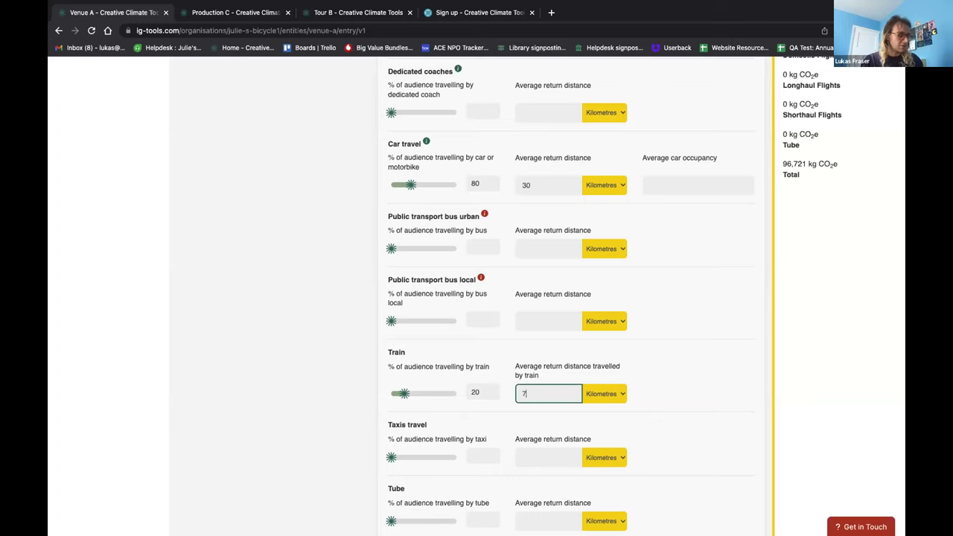
click(689, 383)
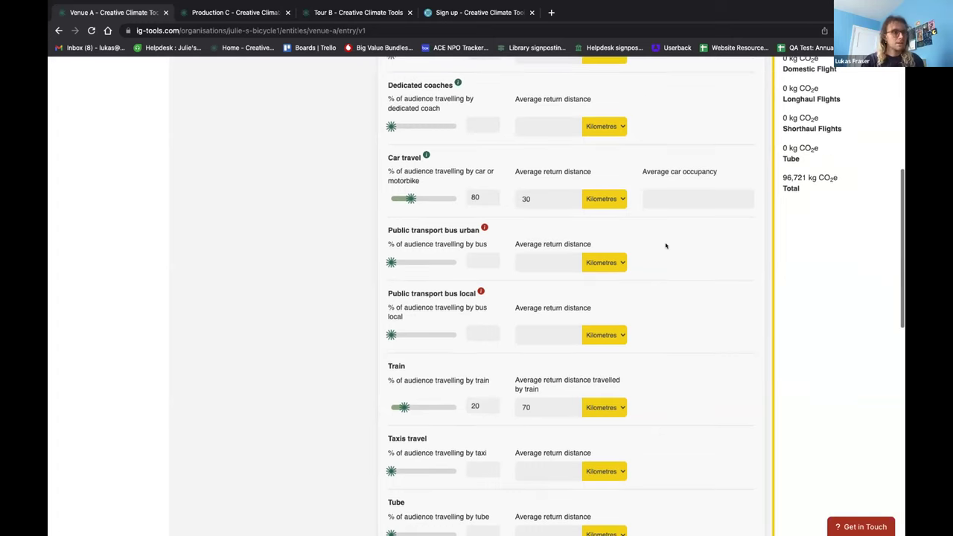
- Set the average car occupancy for car travel to 2
scroll(655, 228, up, 2)
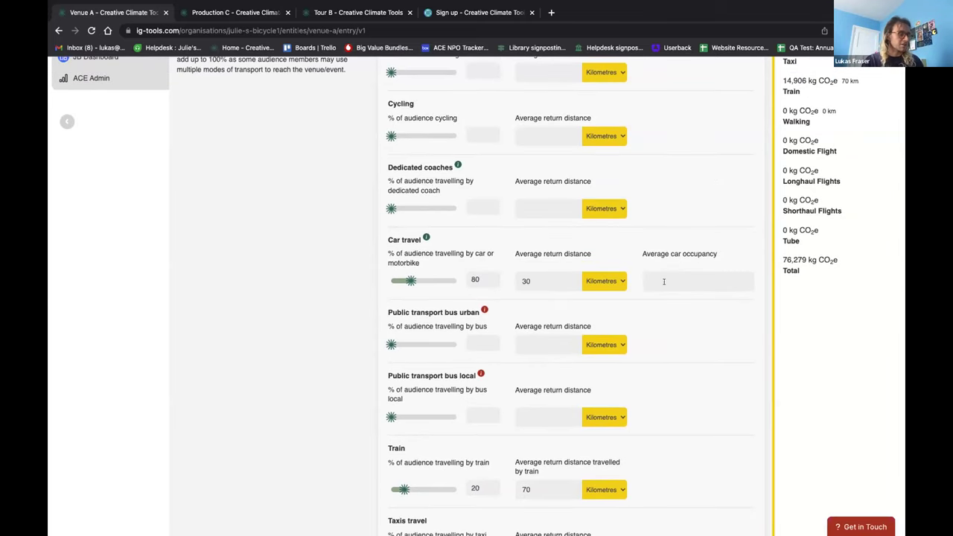
click(664, 281)
text(2)
click(370, 306)
- Look over the entered car and train travel values, then save and update the audience travel results
scroll(370, 306, up, 2)
scroll(370, 305, up, 1)
scroll(370, 306, down, 2)
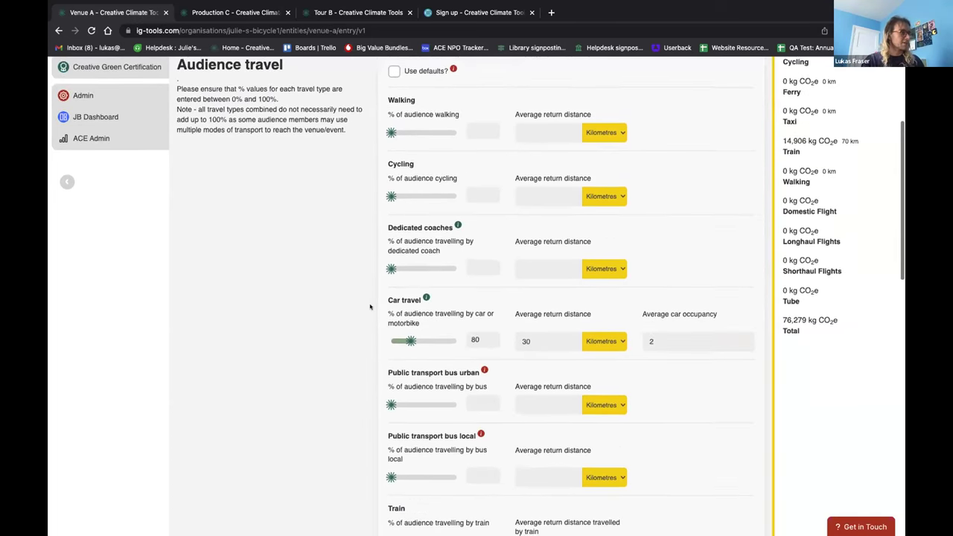
scroll(531, 318, up, 3)
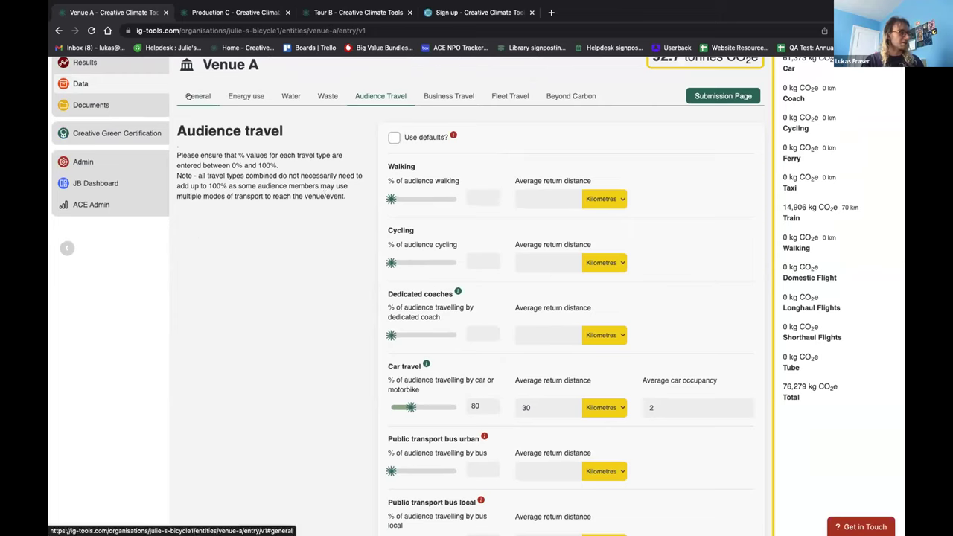
scroll(326, 319, down, 15)
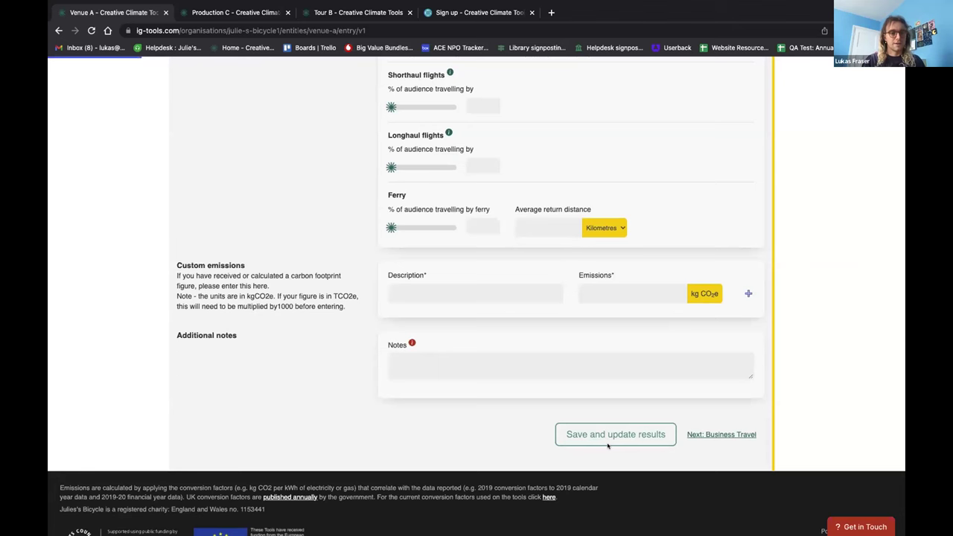
click(607, 443)
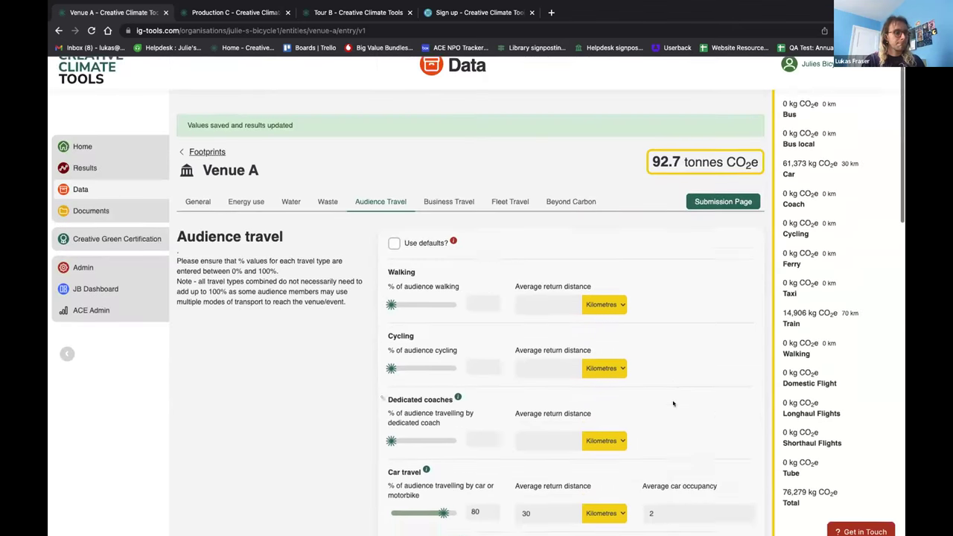
- Enable the use of default values for audience travel
scroll(672, 395, down, 4)
scroll(665, 404, up, 3)
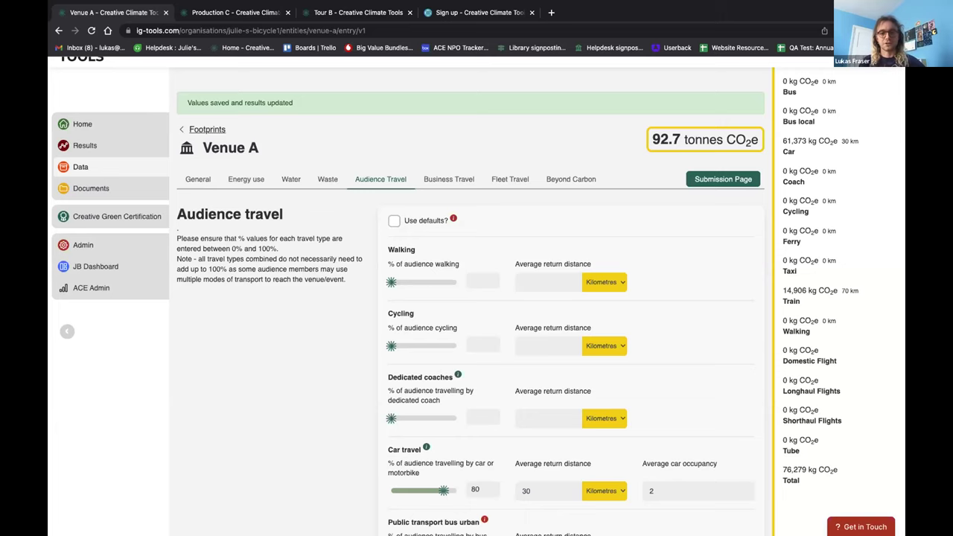
scroll(395, 223, down, 1)
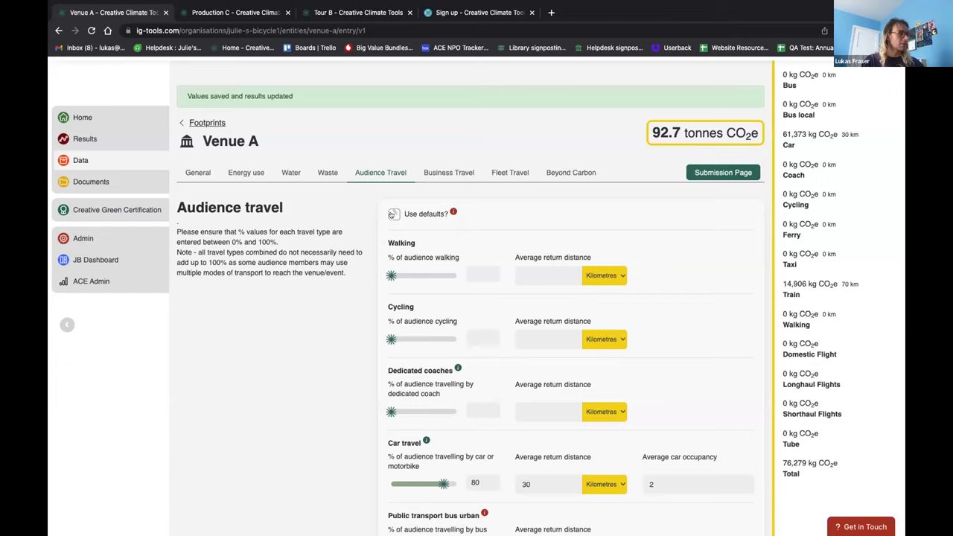
click(392, 213)
click(183, 283)
click(427, 216)
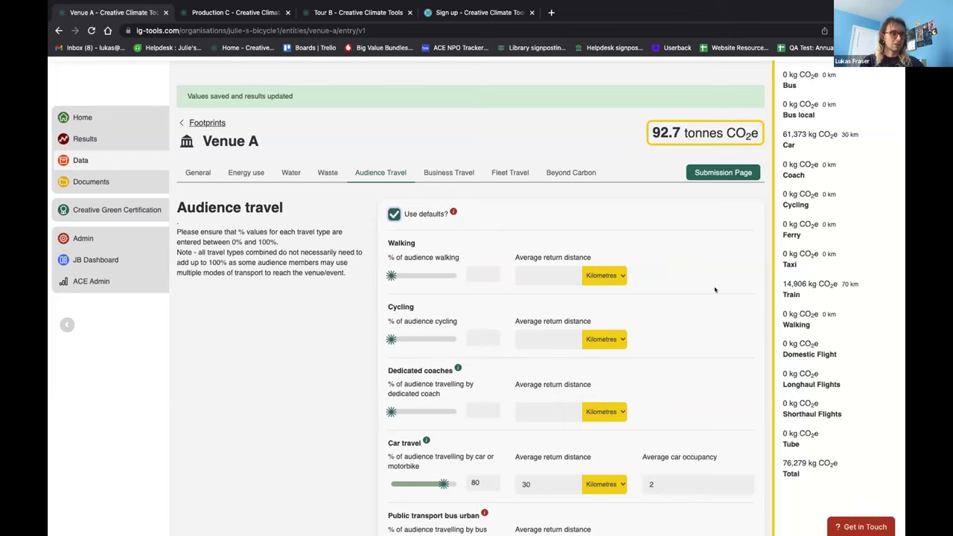
- Clear the car travel percentage, average return distance and average car occupancy
scroll(699, 328, down, 3)
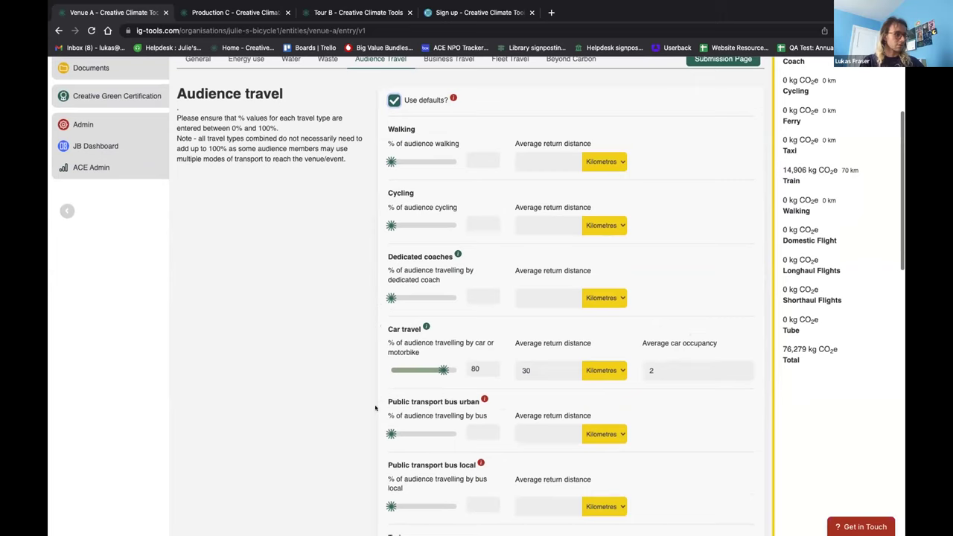
drag(443, 370, 342, 370)
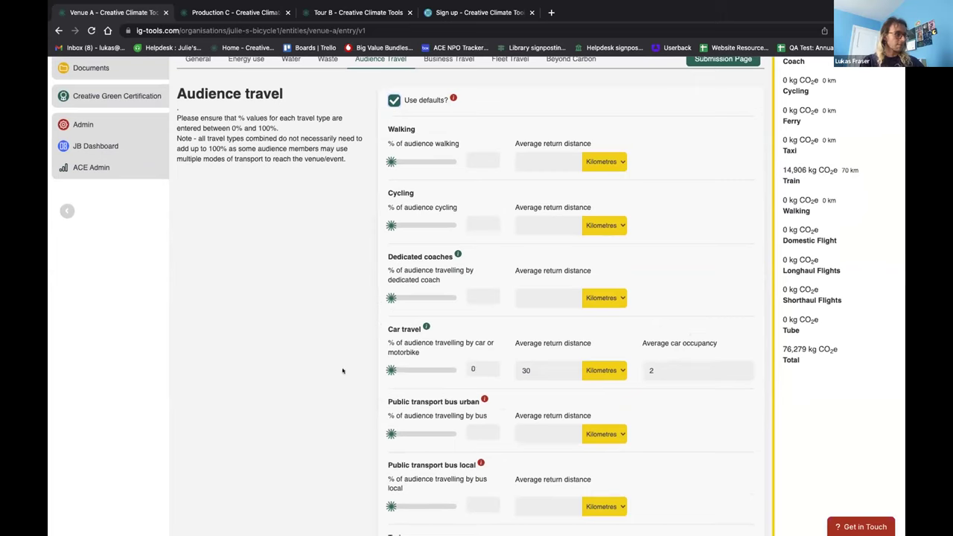
click(476, 370)
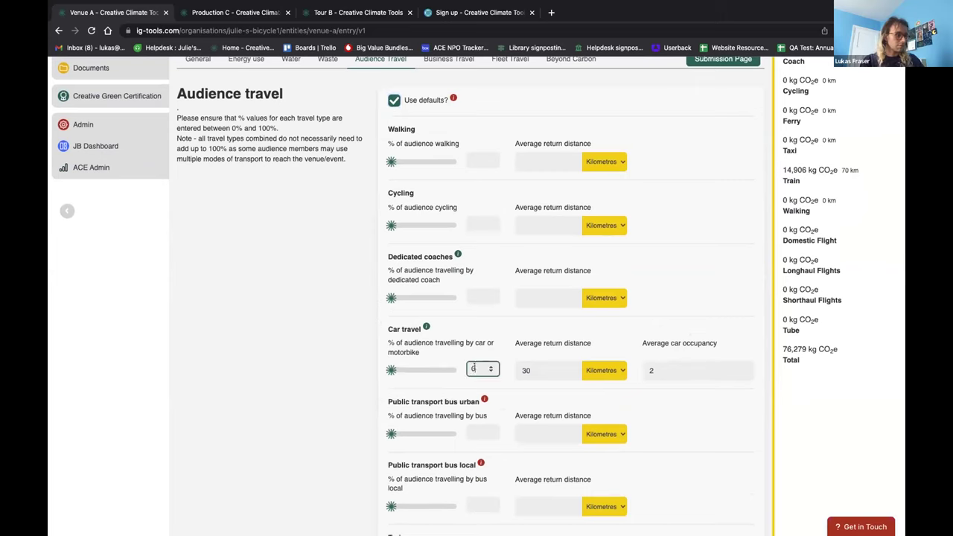
key(BackSpace)
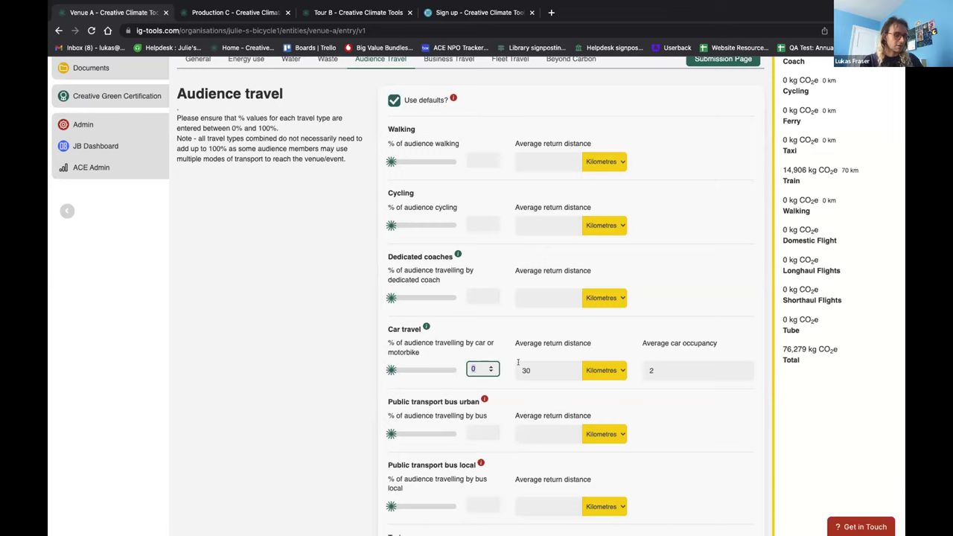
key(Tab)
key(BackSpace)
key(Tab)
key(BackSpace)
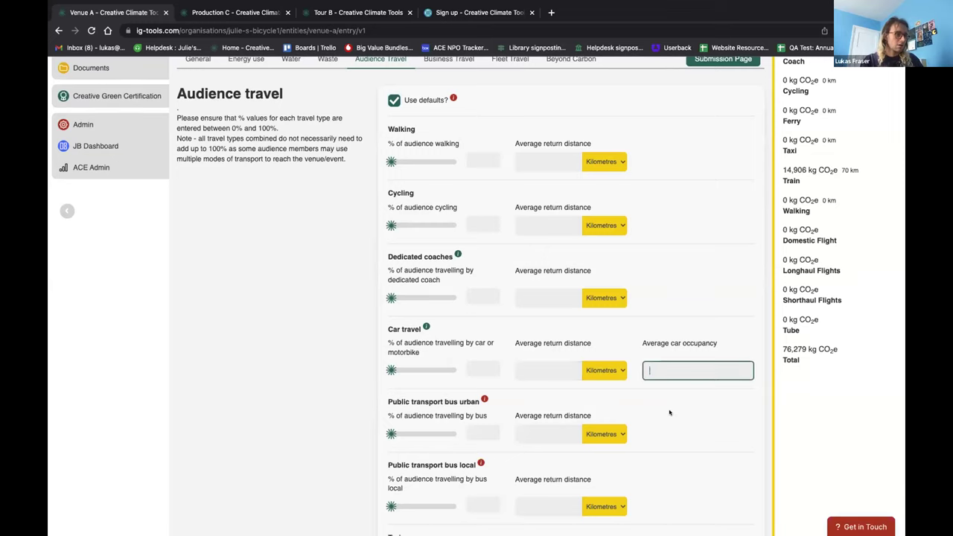
click(669, 408)
- Clear the train travel percentage and its average return distance
scroll(669, 409, down, 2)
scroll(669, 409, down, 3)
double_click(475, 389)
text(0)
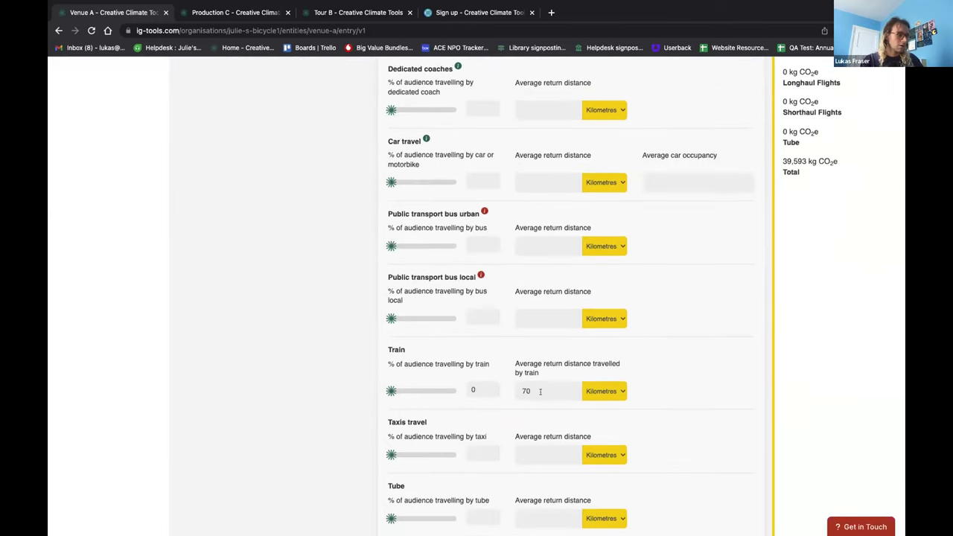
key(Tab)
key(BackSpace)
click(475, 389)
key(BackSpace)
- Save and update the audience travel results based on defaults, then check the emissions summary
scroll(677, 423, down, 3)
scroll(677, 423, down, 5)
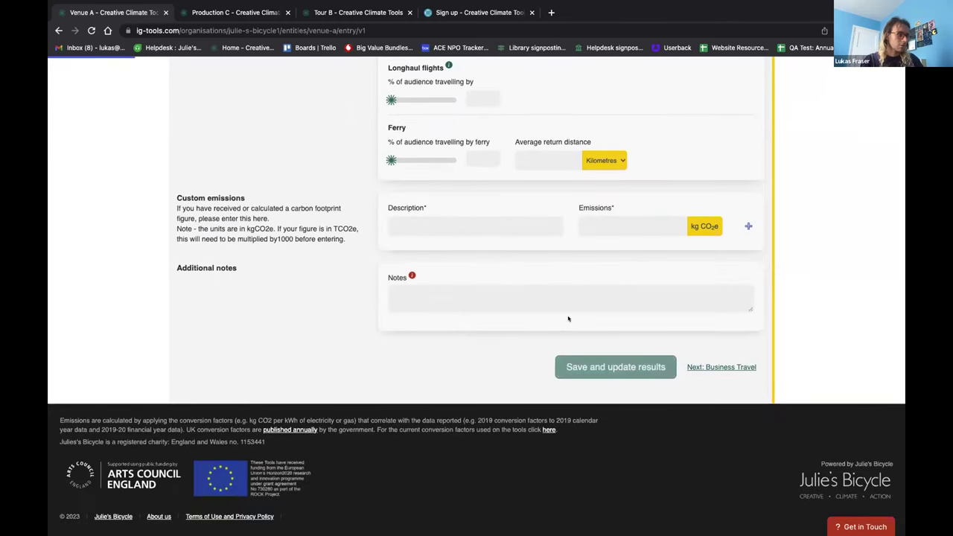
click(616, 367)
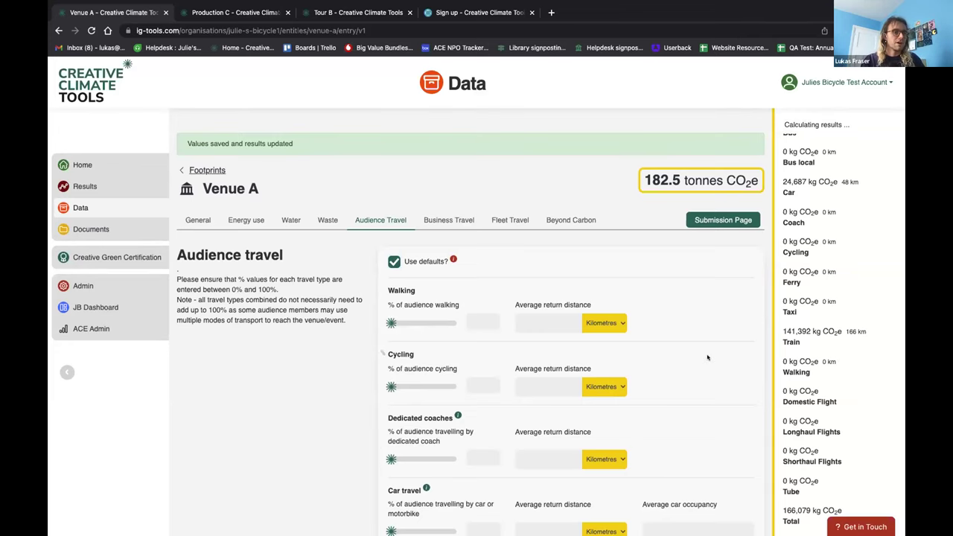
scroll(706, 357, down, 1)
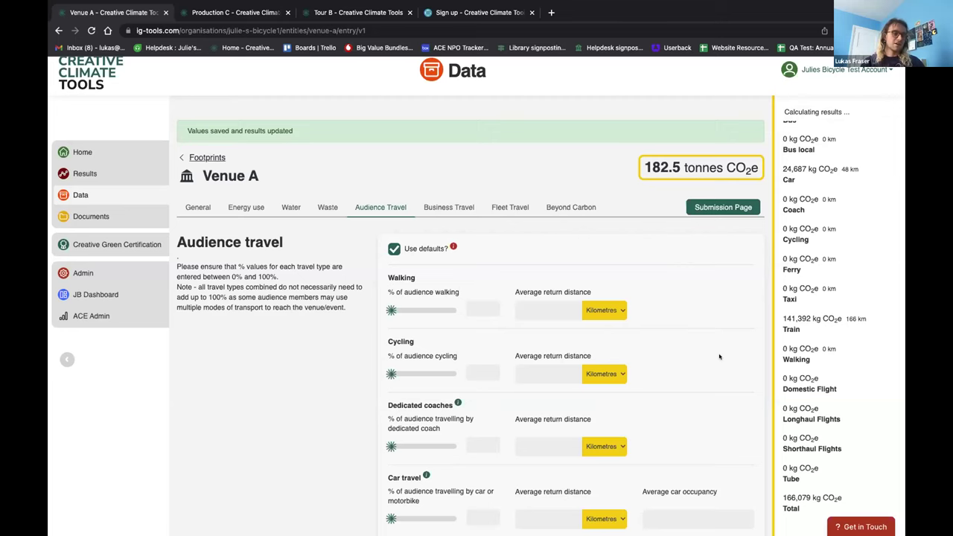
scroll(719, 357, down, 1)
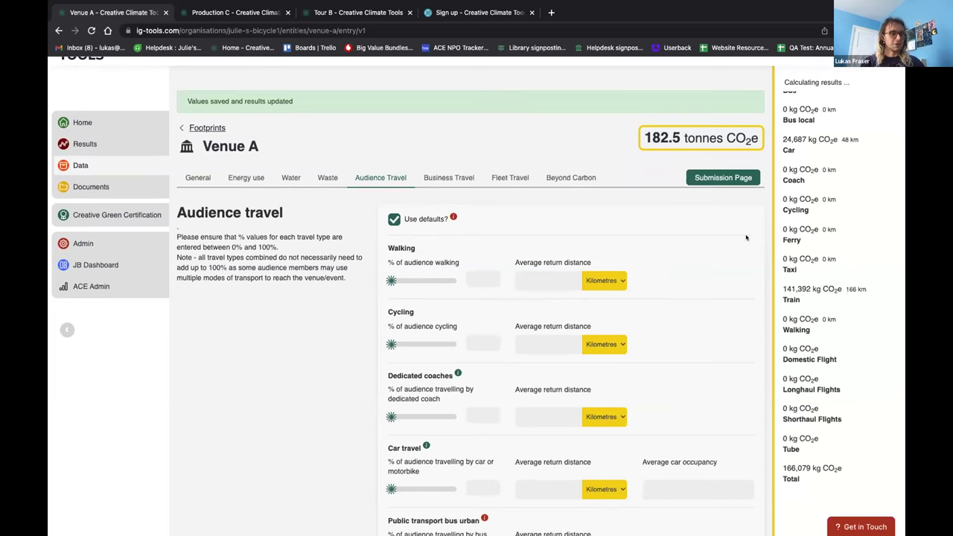
scroll(422, 227, up, 2)
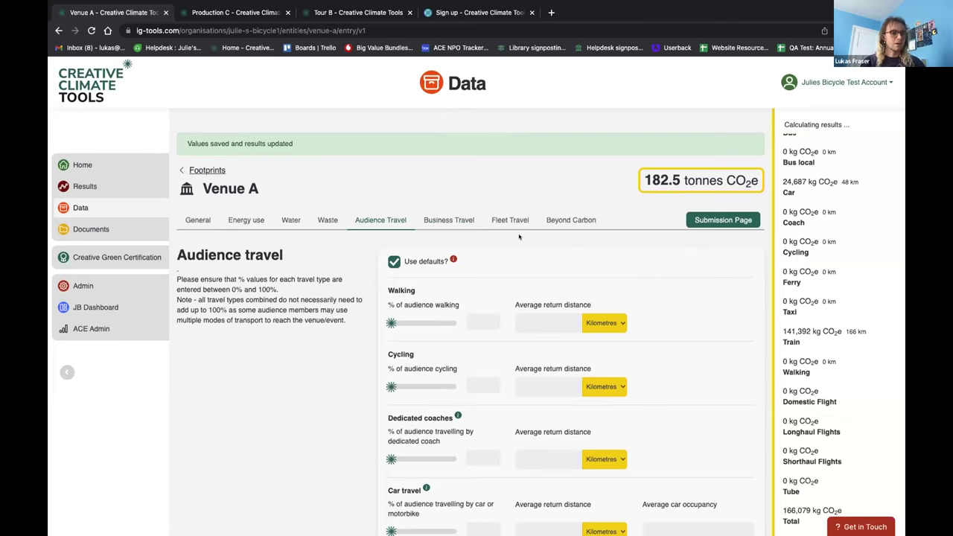
scroll(432, 221, down, 1)
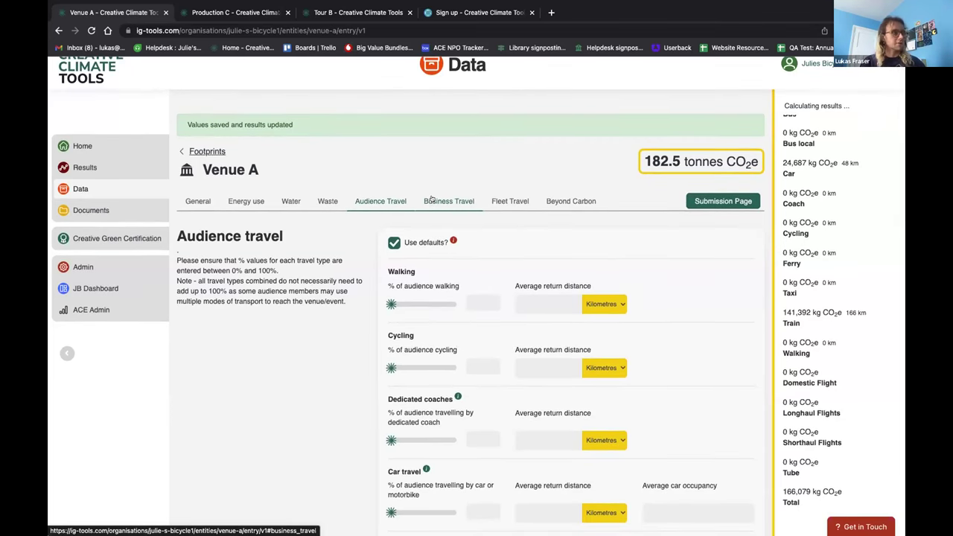
- Open the business travel section of Venue A and start adding a flight
click(427, 203)
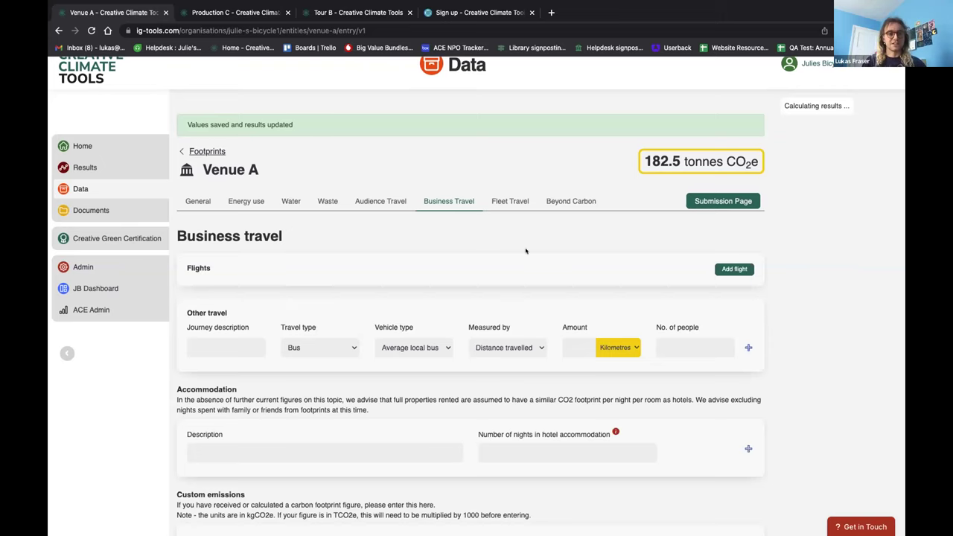
click(736, 268)
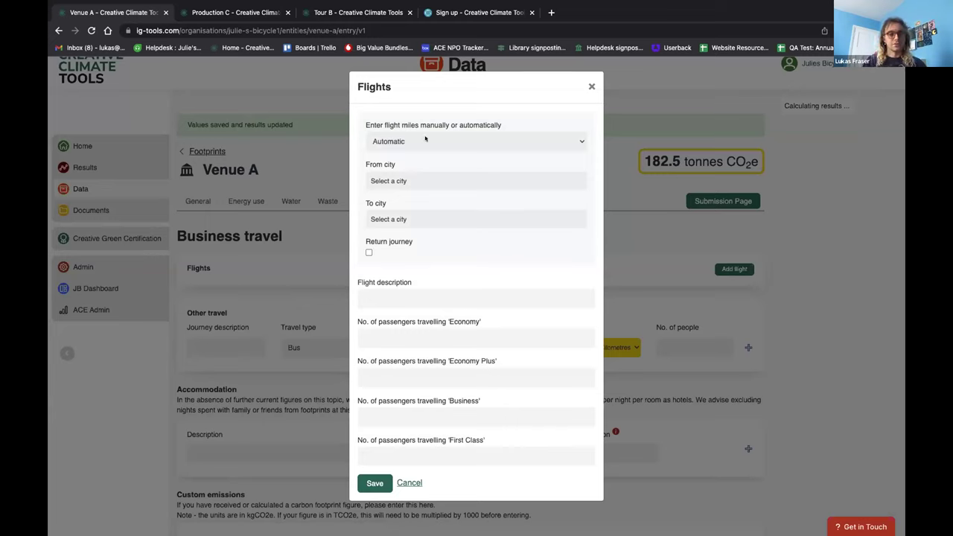
- Try manual flight entry with an amount of 200 kilometres, and switch back to automatic entry
click(426, 141)
click(408, 154)
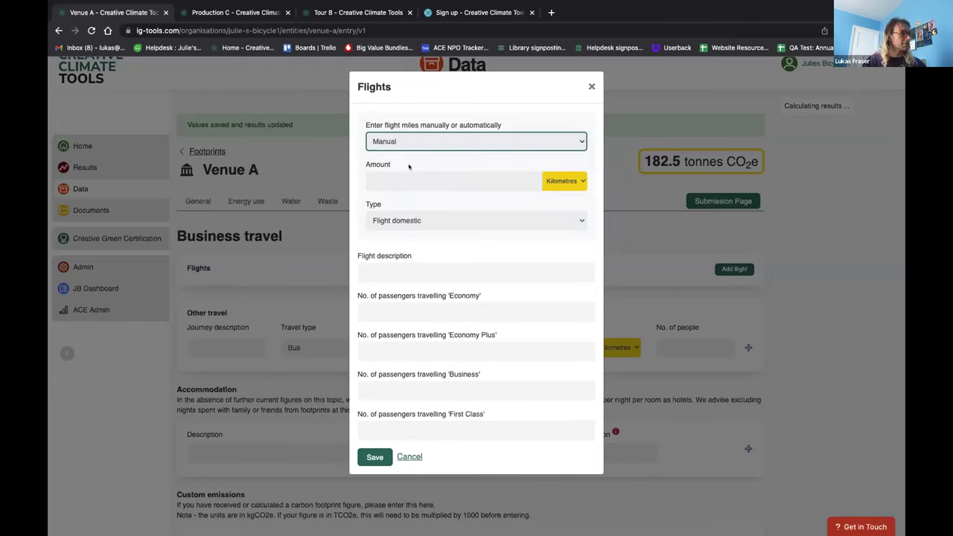
click(401, 181)
text(200)
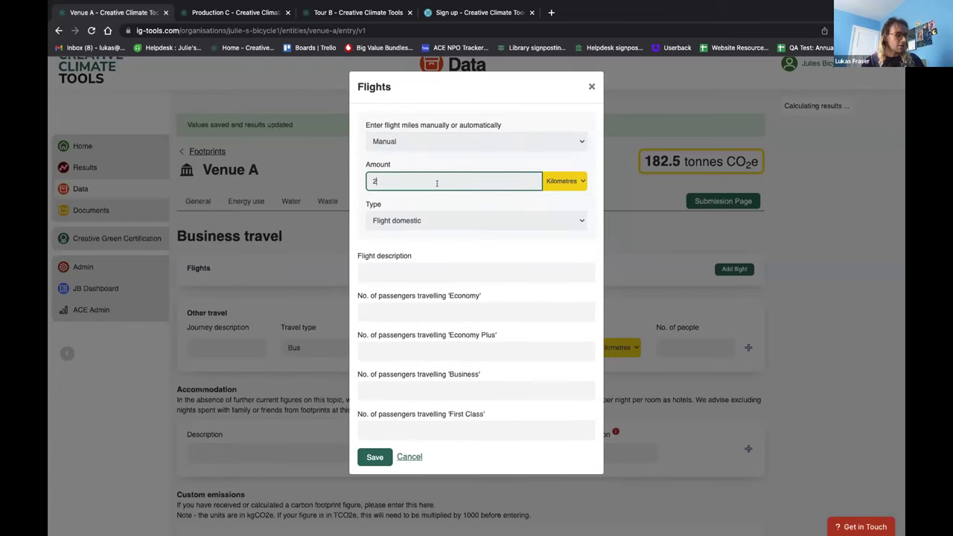
click(485, 241)
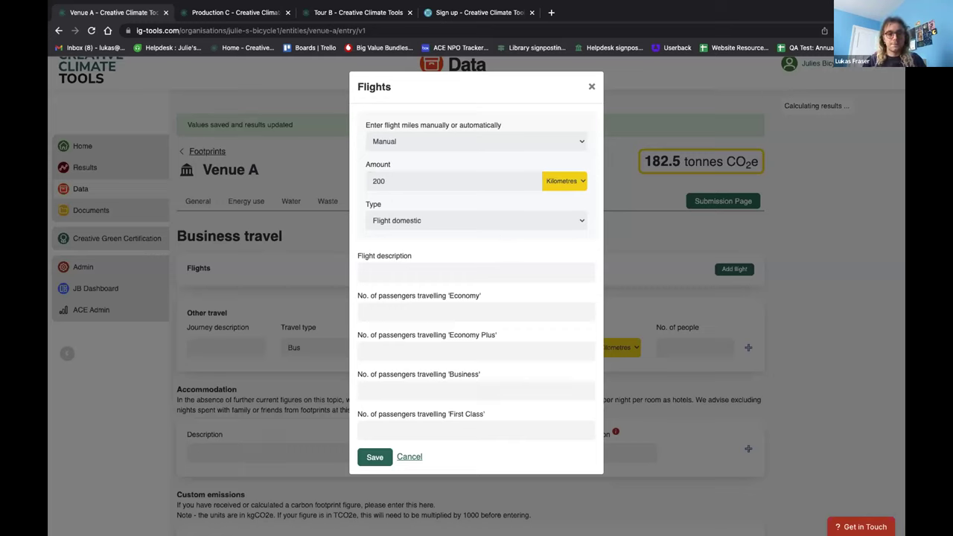
click(510, 146)
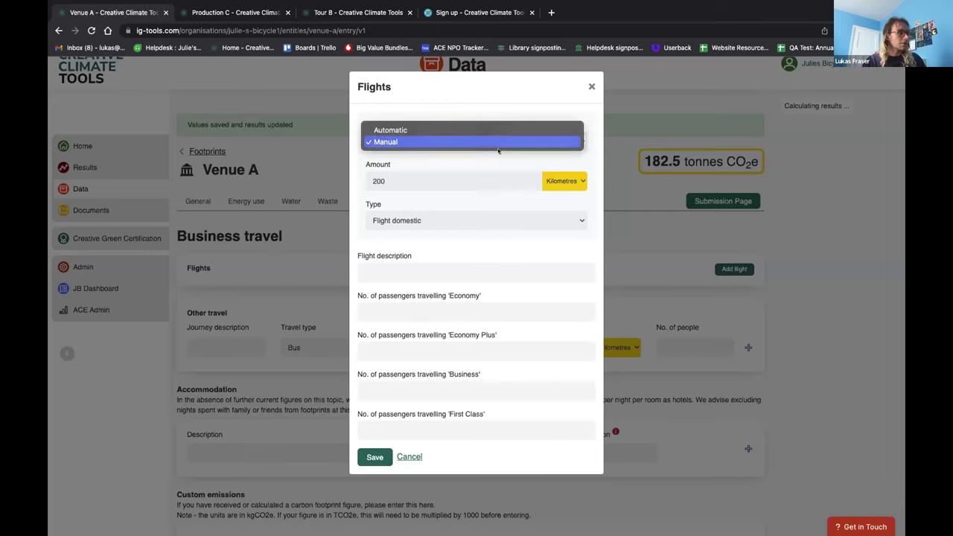
click(490, 129)
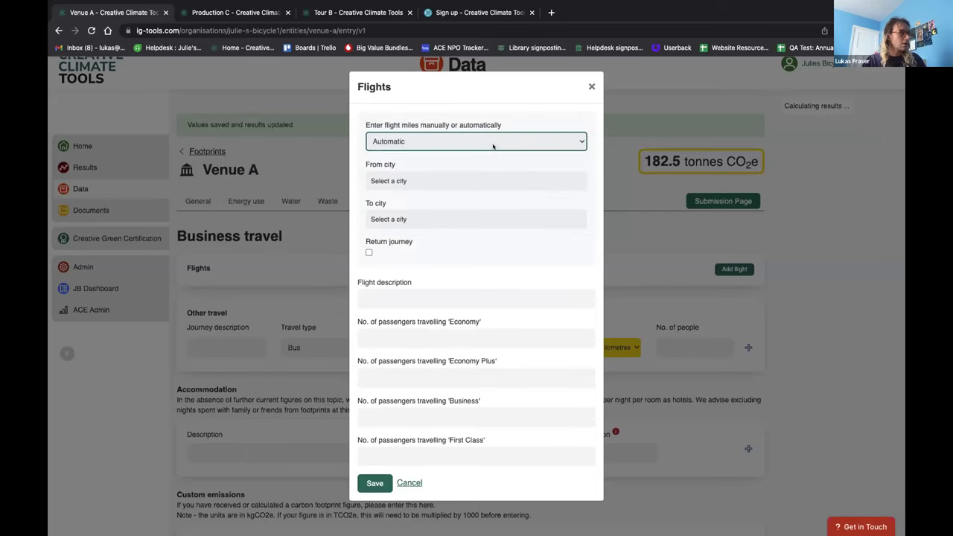
- Set the flight route from London (United Kingdom) to Sydney (Australia) as a return journey
click(406, 181)
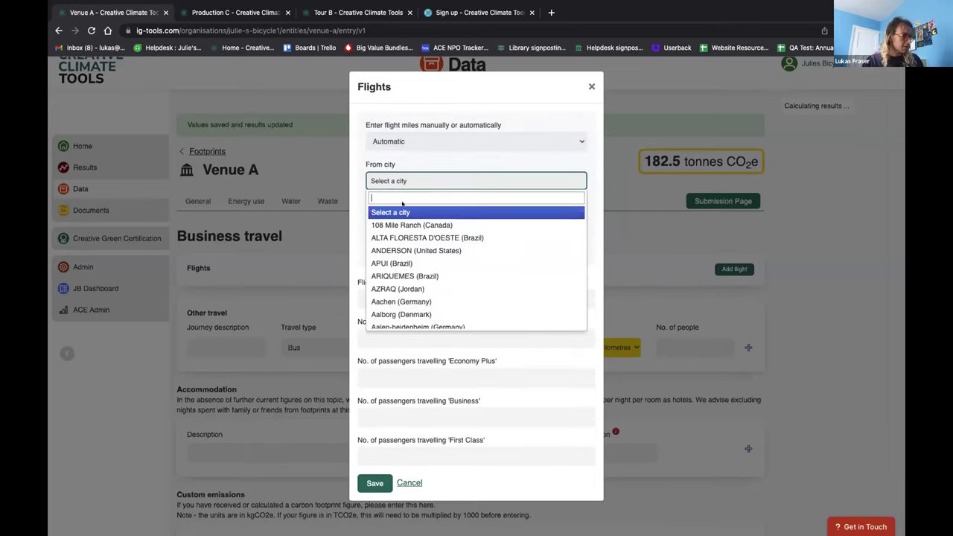
text(l)
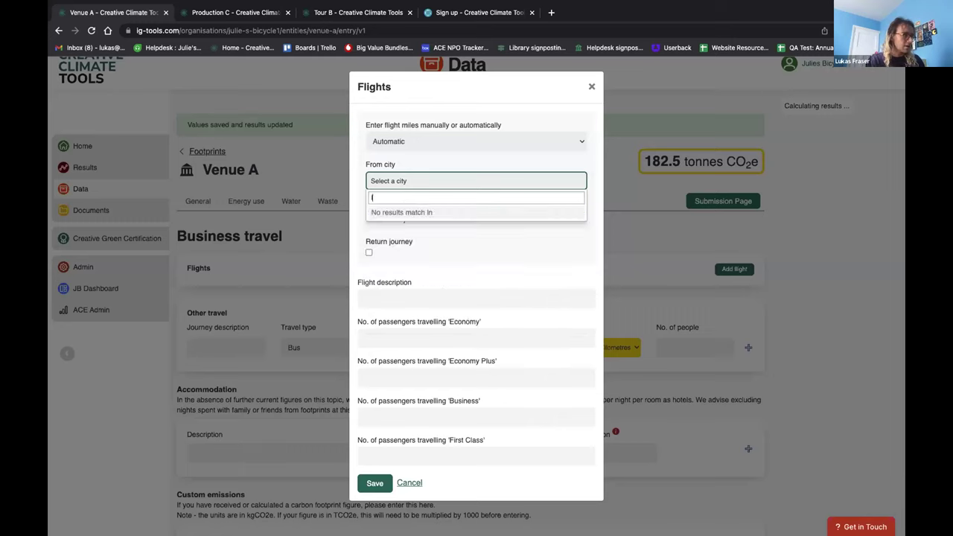
text(ondon)
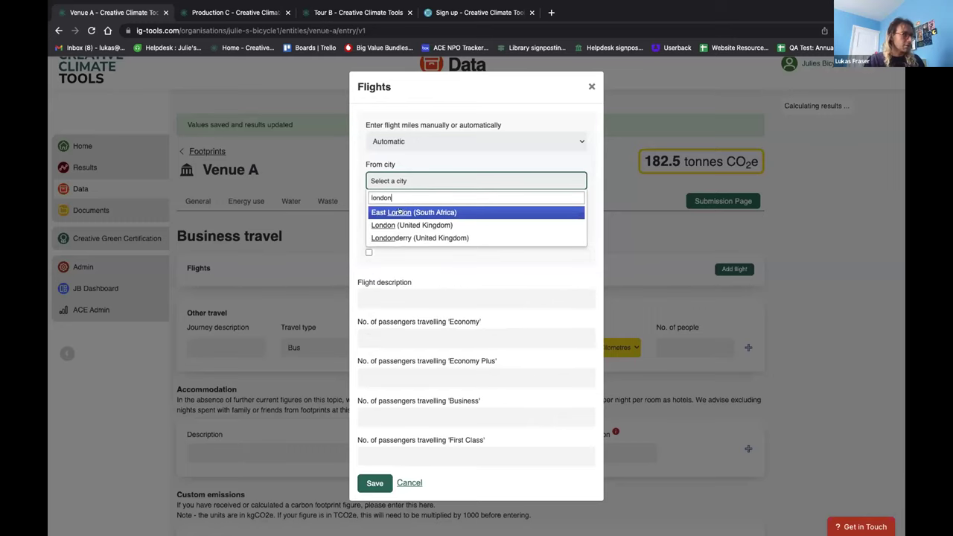
click(439, 223)
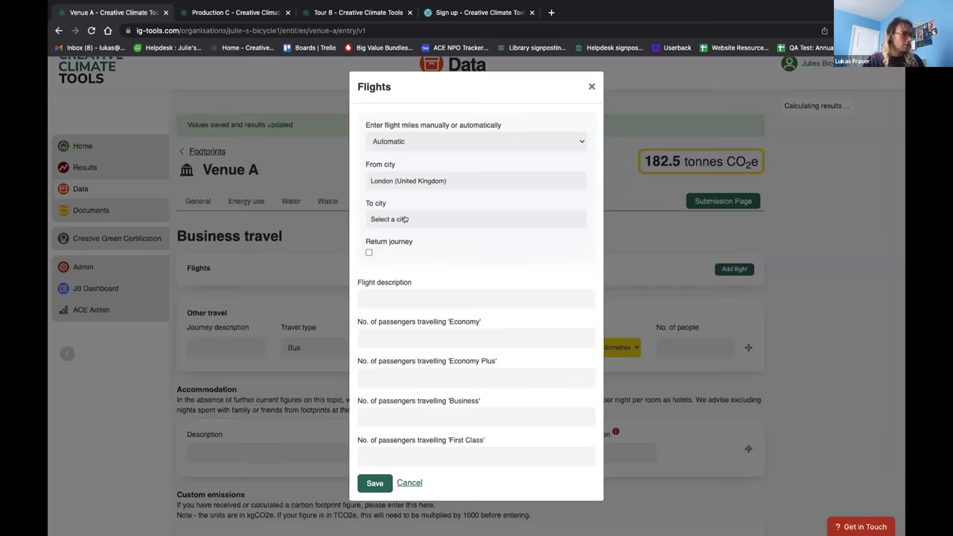
click(387, 220)
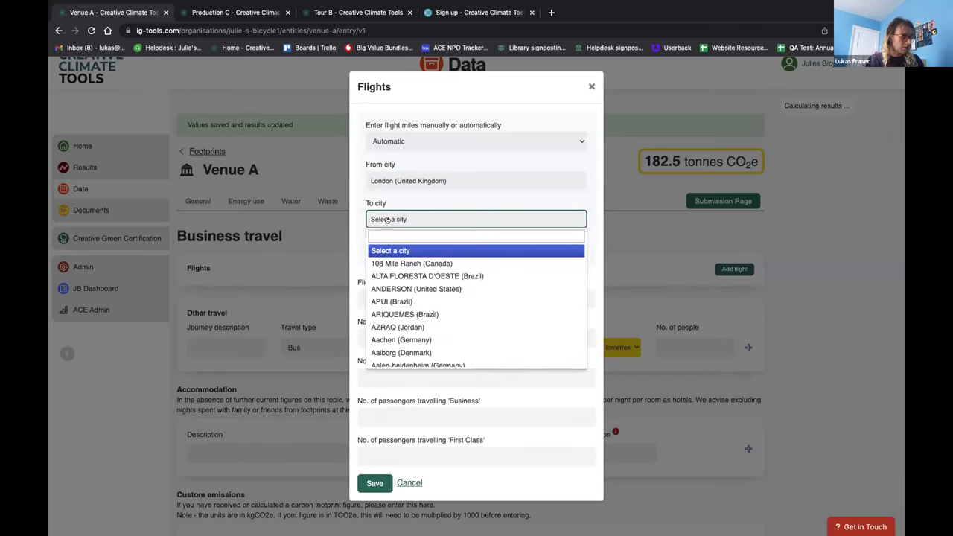
text(sydney)
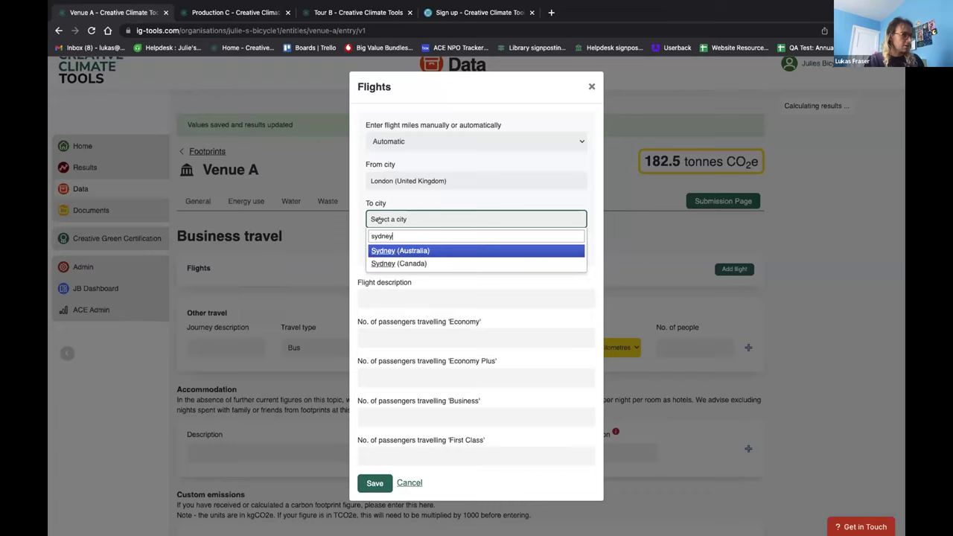
click(408, 251)
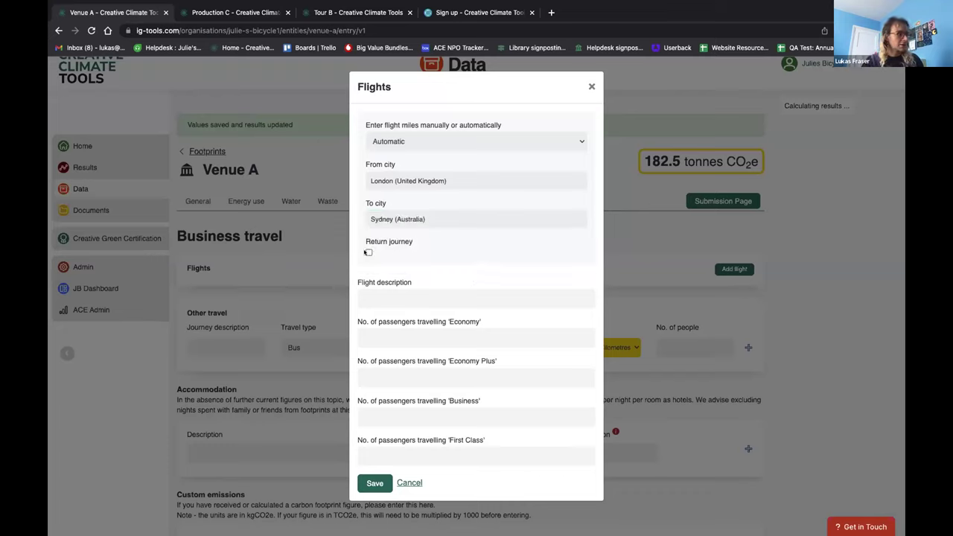
click(368, 252)
- Enter 1 passenger travelling Economy and save the flight
scroll(430, 283, down, 2)
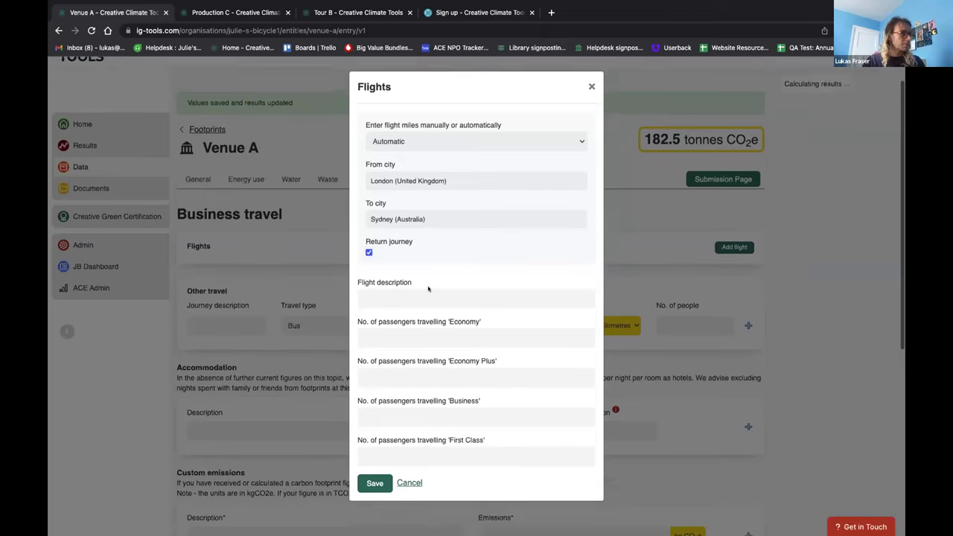
scroll(435, 330, down, 2)
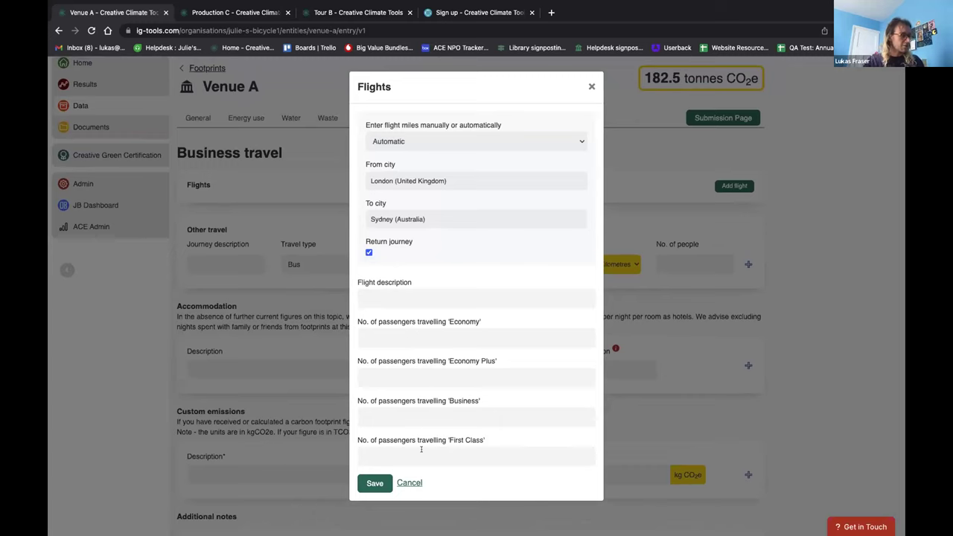
click(385, 332)
text(1)
scroll(407, 373, up, 1)
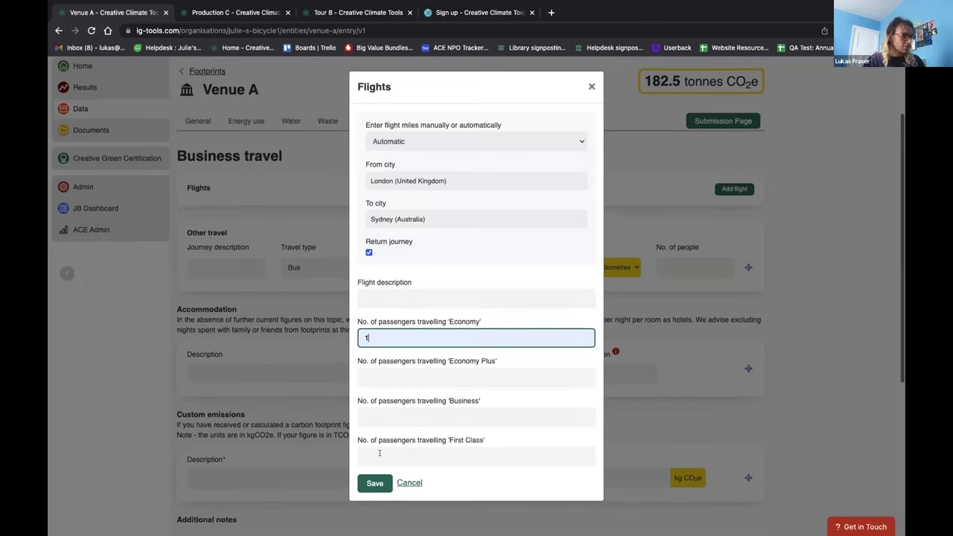
click(374, 483)
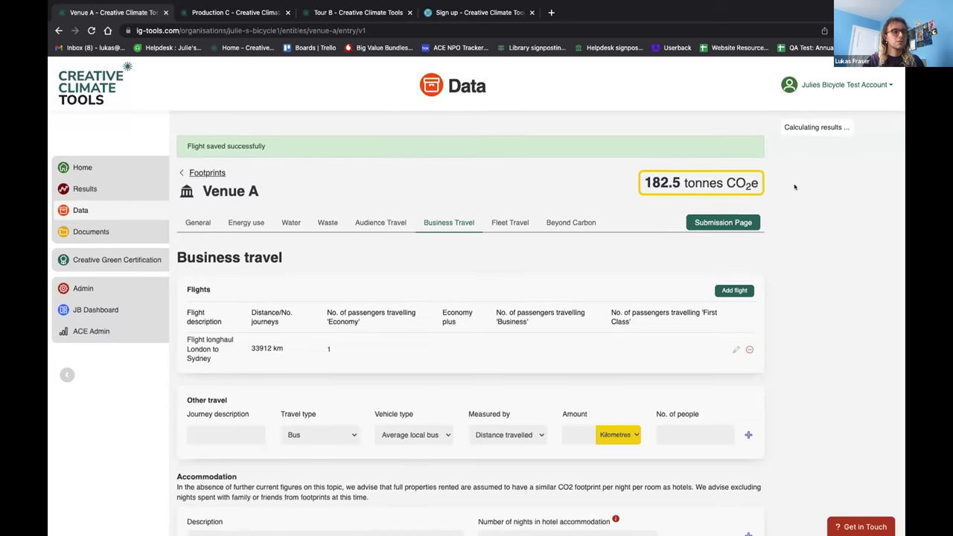
- Save and update the business travel results
scroll(718, 281, down, 3)
click(684, 334)
scroll(633, 327, up, 3)
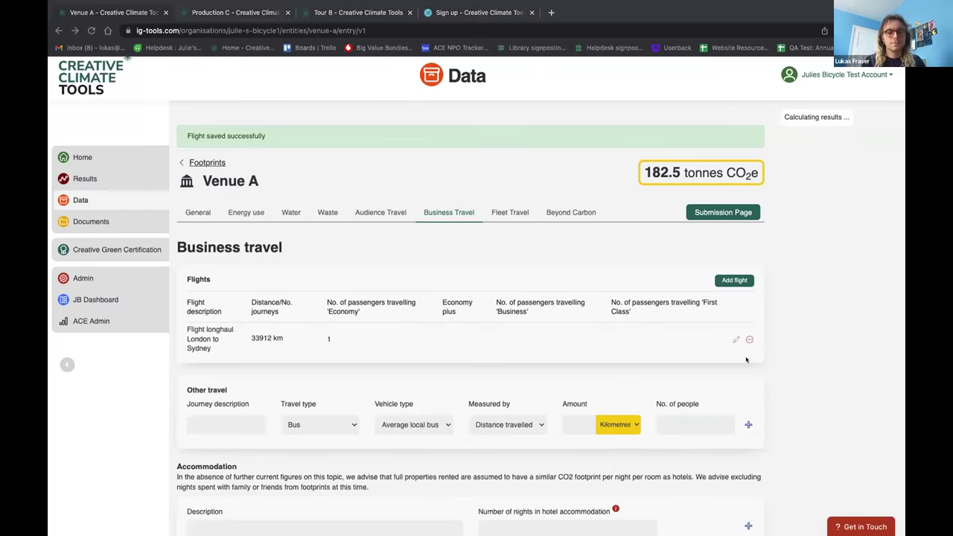
scroll(655, 355, down, 5)
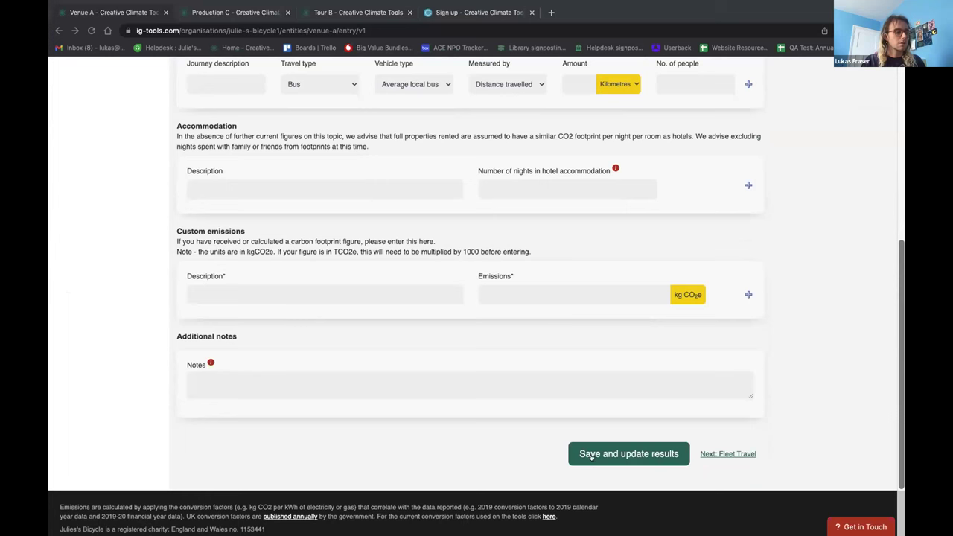
click(599, 454)
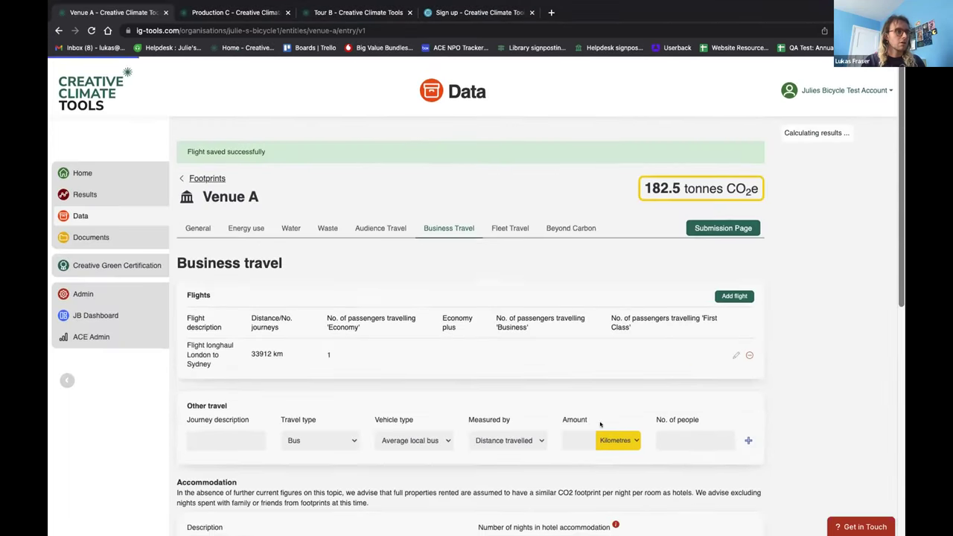
scroll(600, 424, down, 1)
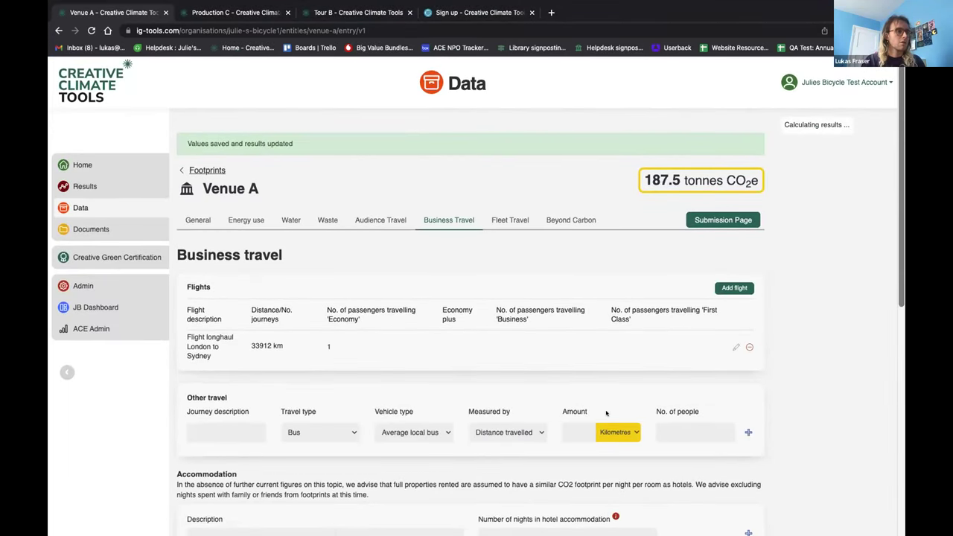
scroll(595, 398, down, 1)
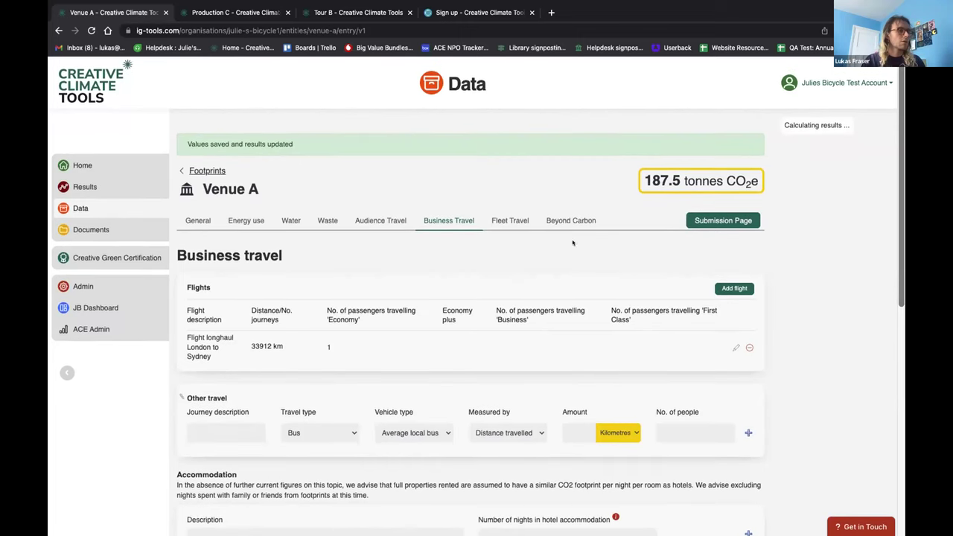
click(506, 217)
click(450, 220)
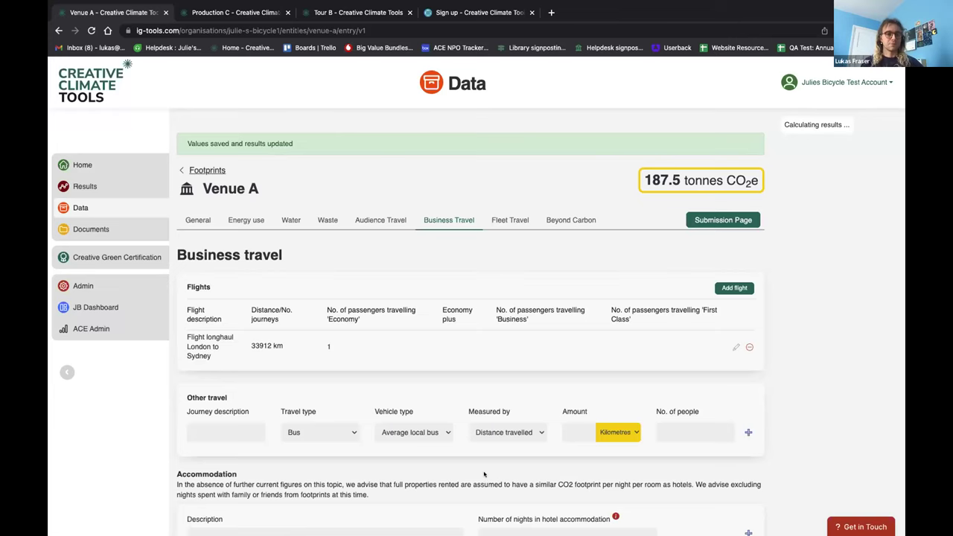
- Set the travel type under Other travel to Car and review its vehicle types, keeping Diesel
scroll(313, 394, down, 1)
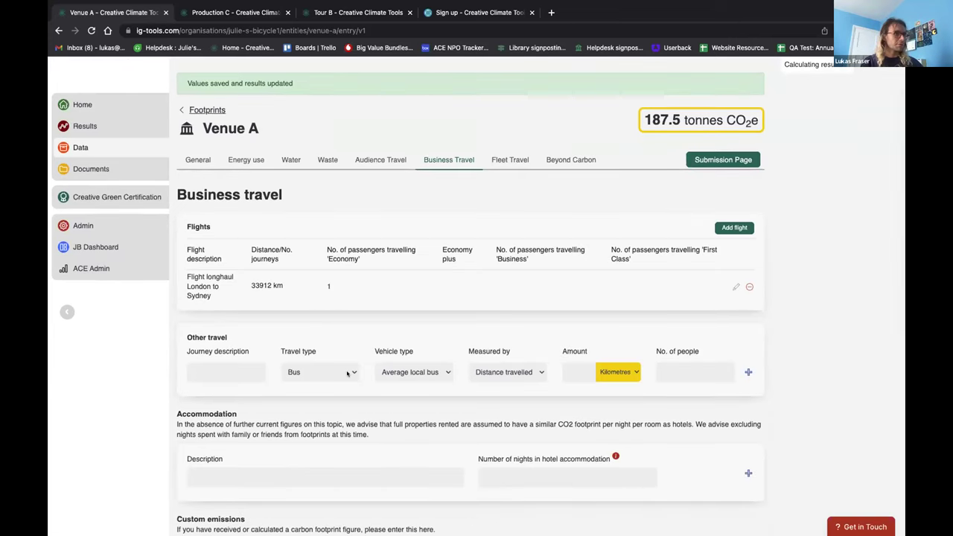
click(347, 374)
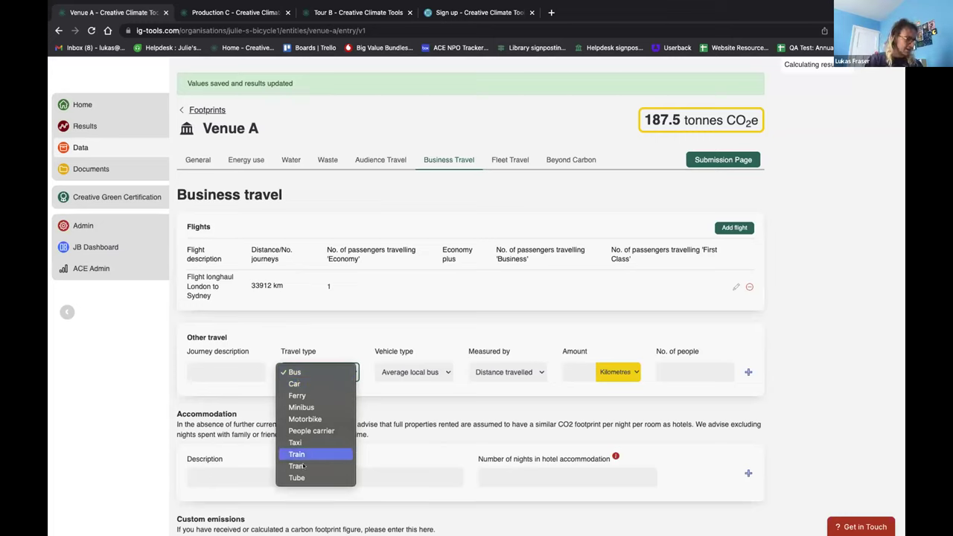
click(384, 401)
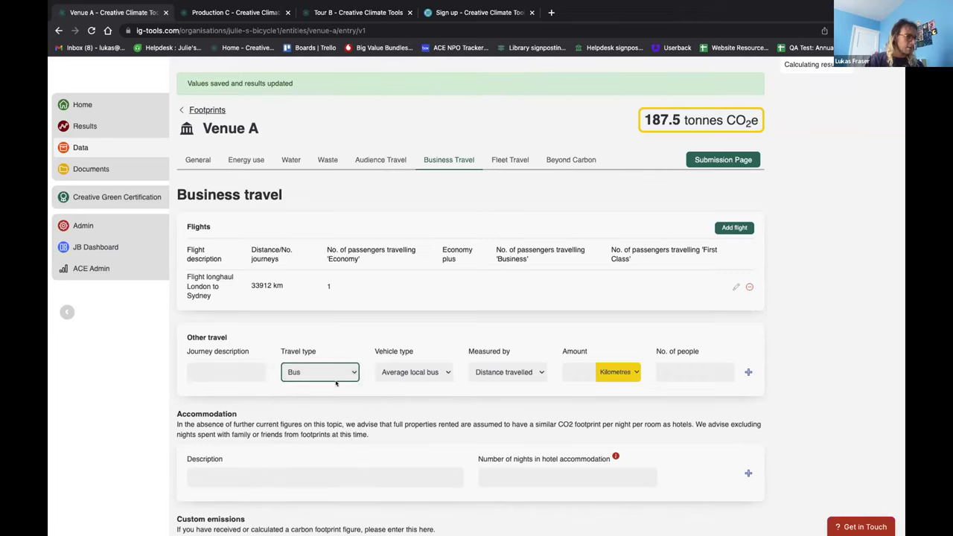
click(413, 372)
click(345, 372)
click(326, 373)
click(306, 383)
click(410, 372)
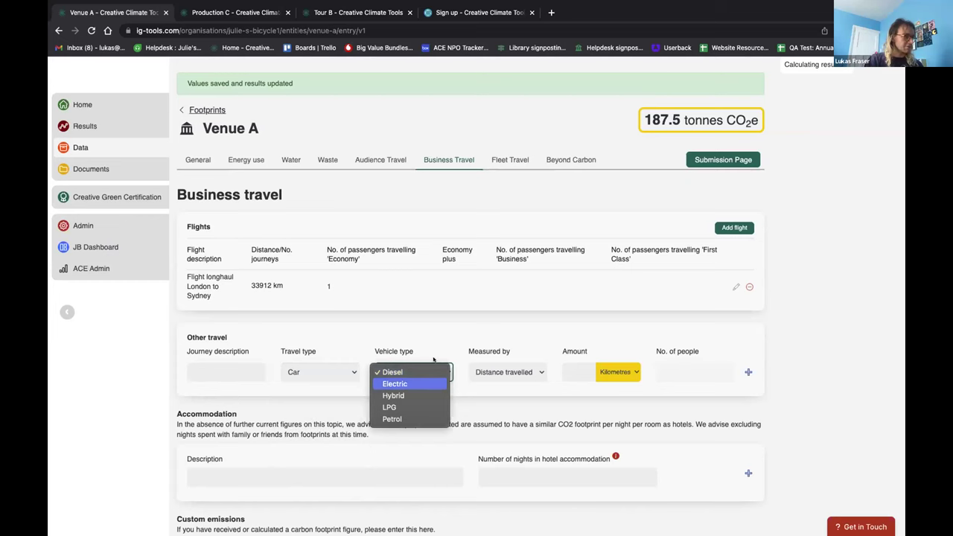
click(852, 348)
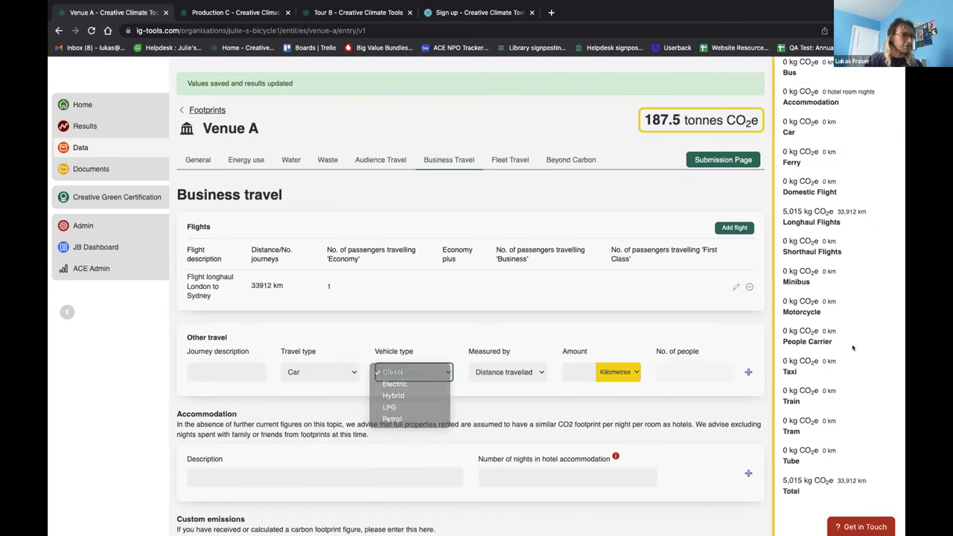
- Check the long-haul flight emissions in the business travel results summary
scroll(818, 315, up, 2)
scroll(817, 316, down, 2)
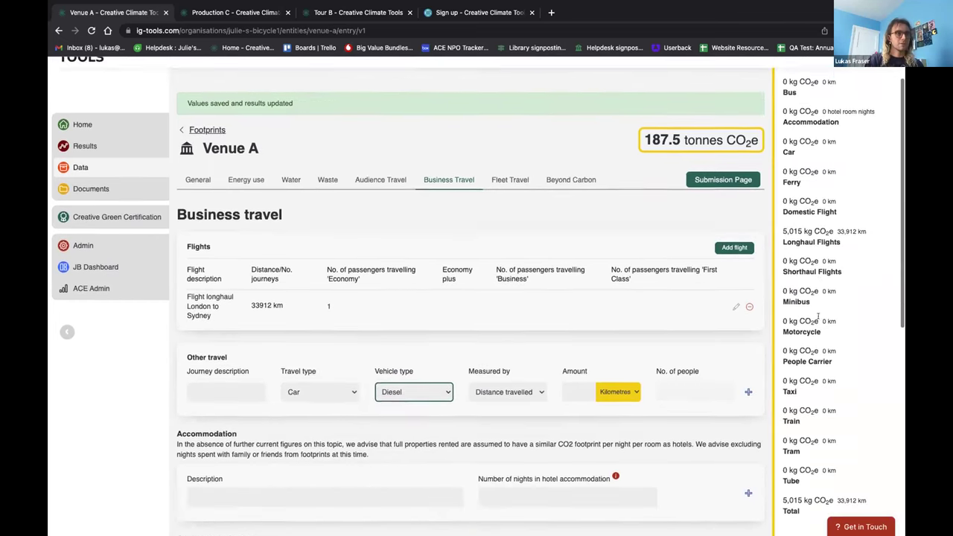
scroll(817, 315, down, 1)
drag(782, 195, 813, 195)
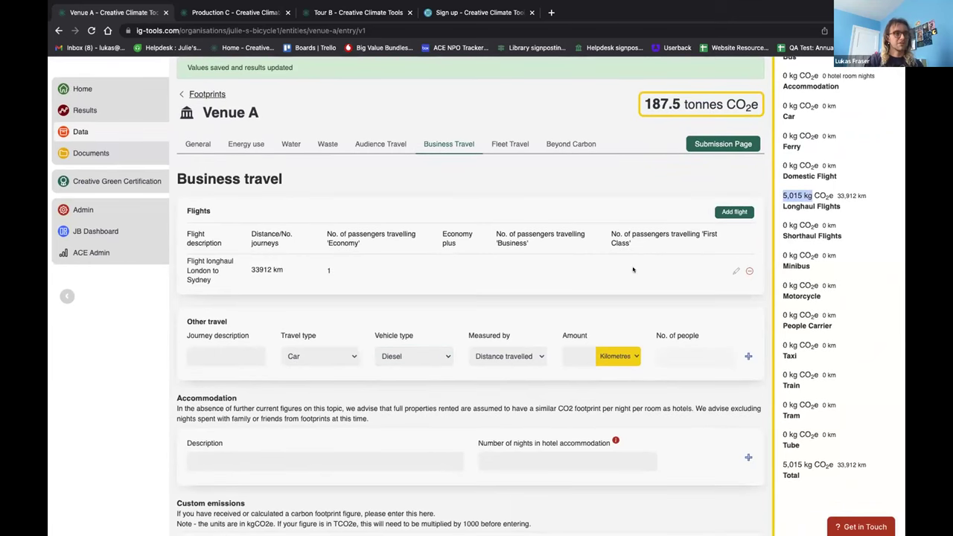
click(287, 322)
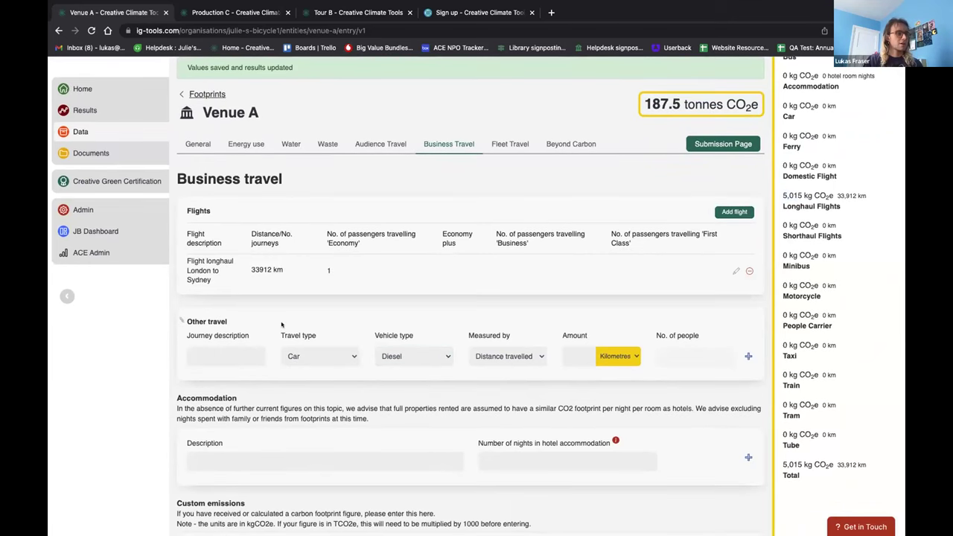
- Switch the car journey's measurement to Total fuel used and back to Distance travelled
click(513, 357)
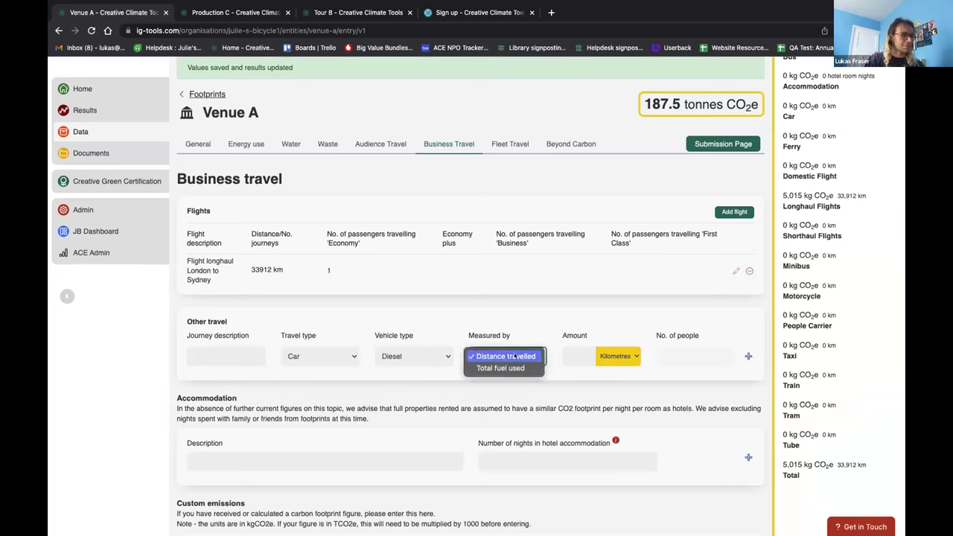
click(506, 368)
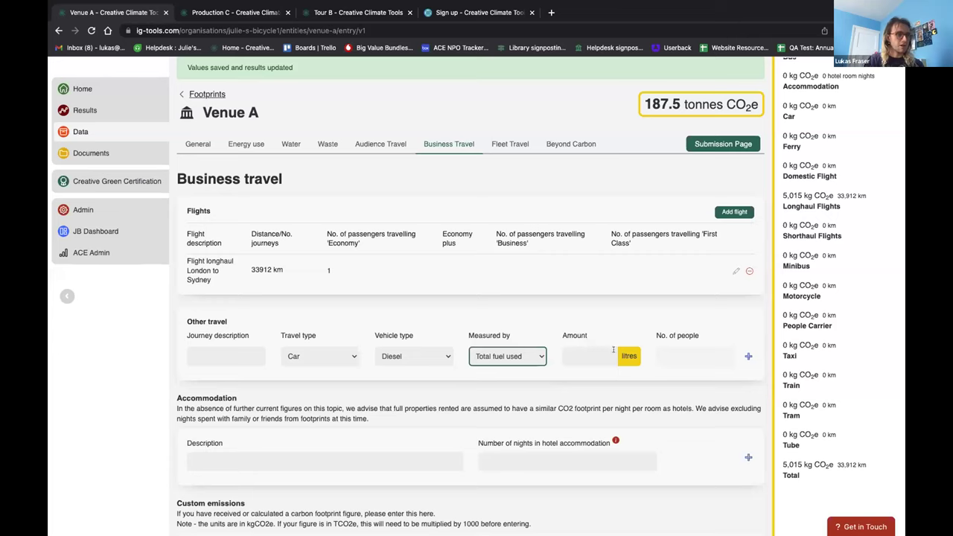
click(500, 352)
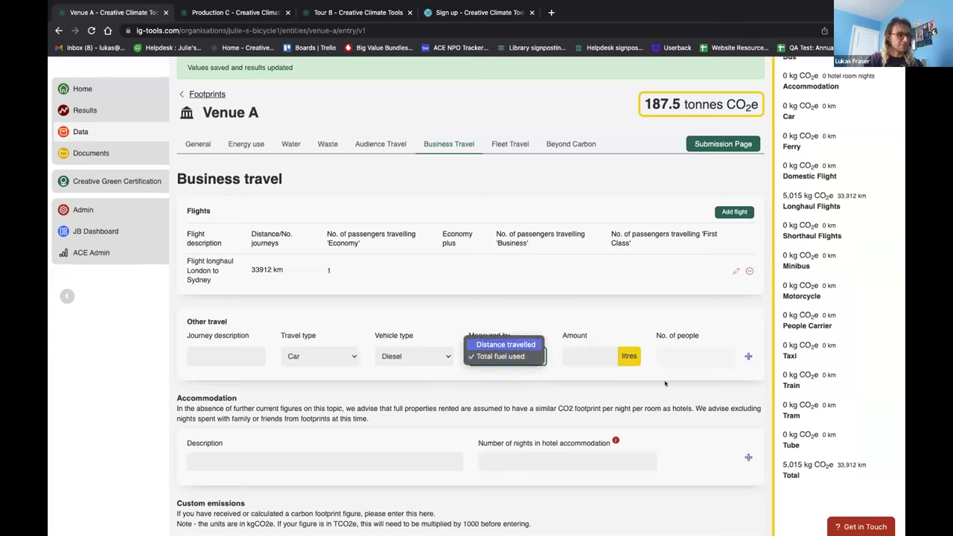
click(501, 343)
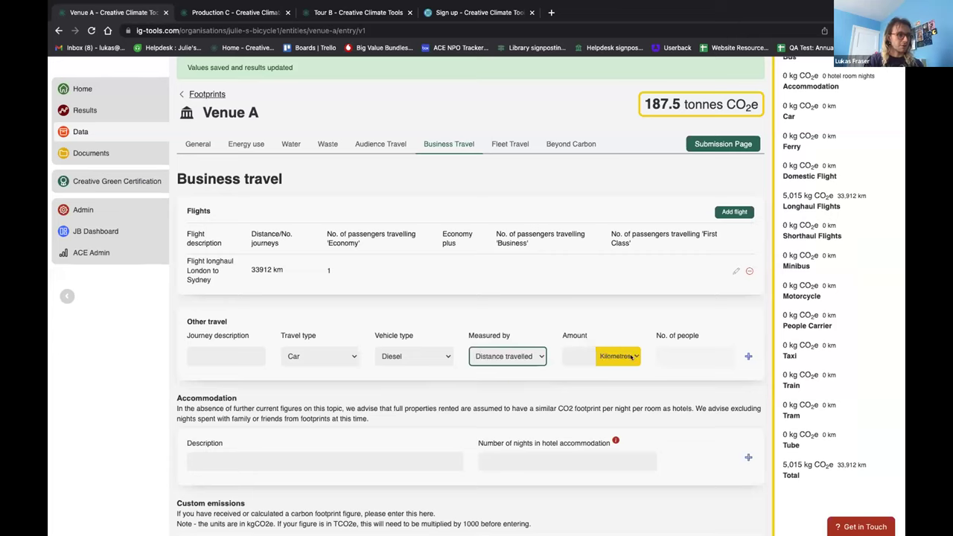
- Change the journey's travel type to Bus, check its number of people field, and return the type to Car
click(312, 356)
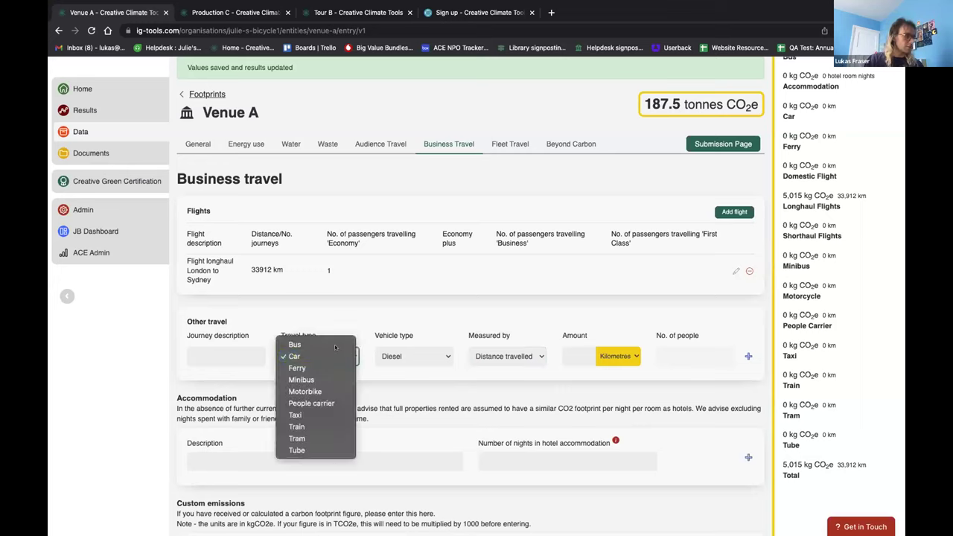
click(295, 344)
click(686, 354)
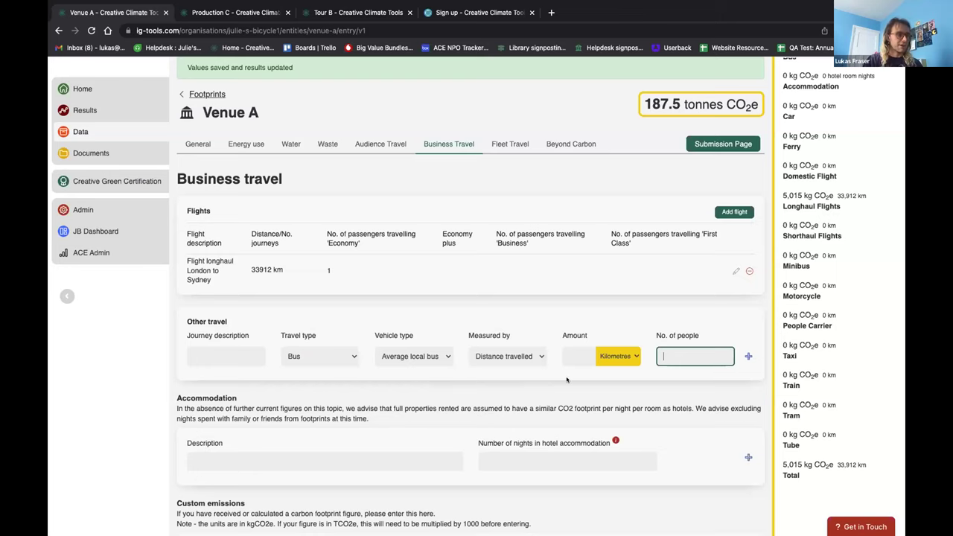
click(416, 380)
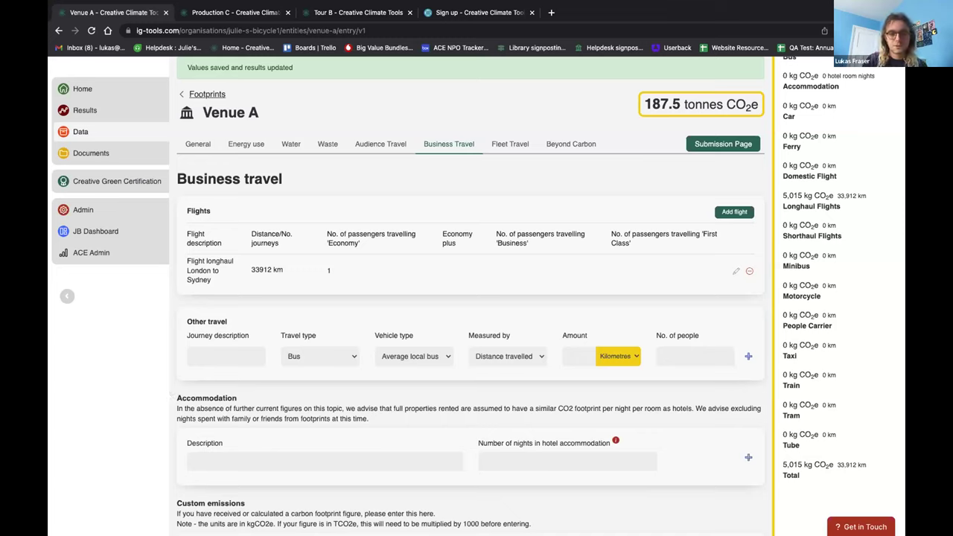
click(314, 356)
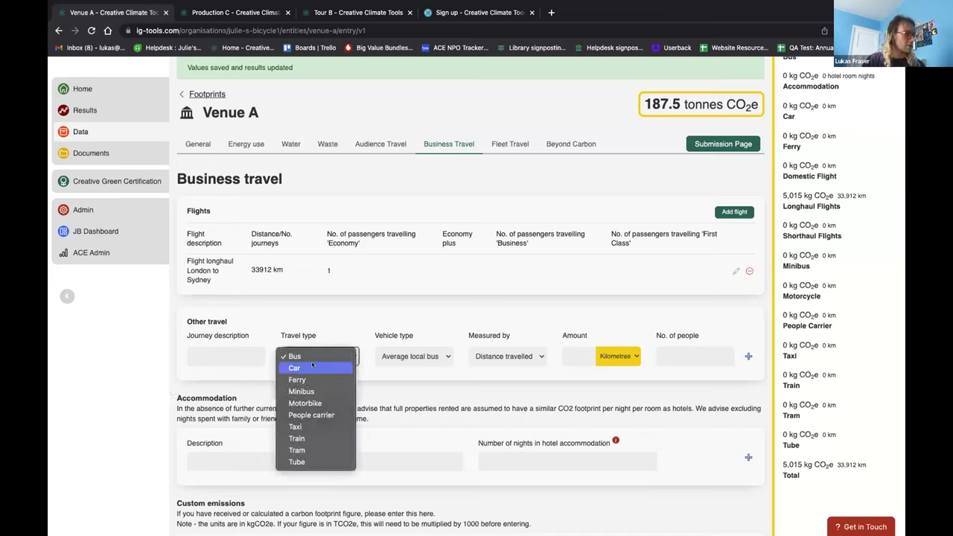
click(313, 368)
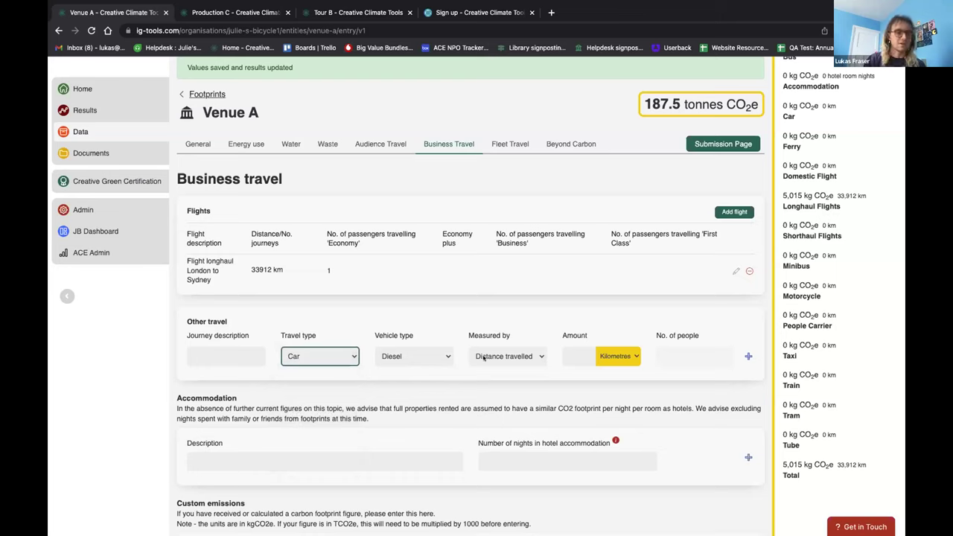
- Enter a distance of 100 kilometres for the diesel car journey under Other travel
click(572, 359)
text(100)
click(550, 380)
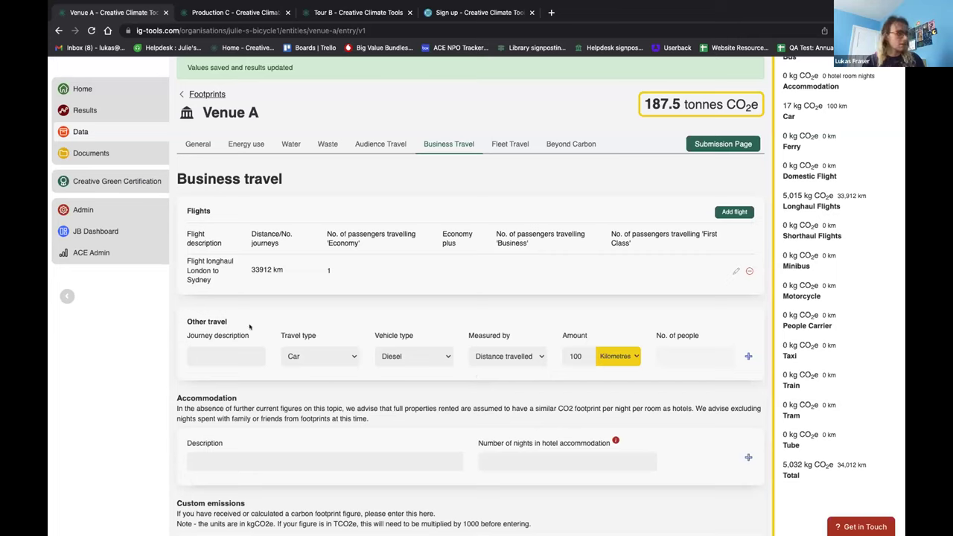
- Add a second Other travel journey by Train national with 260 kilometres travelled and 10 people
click(748, 357)
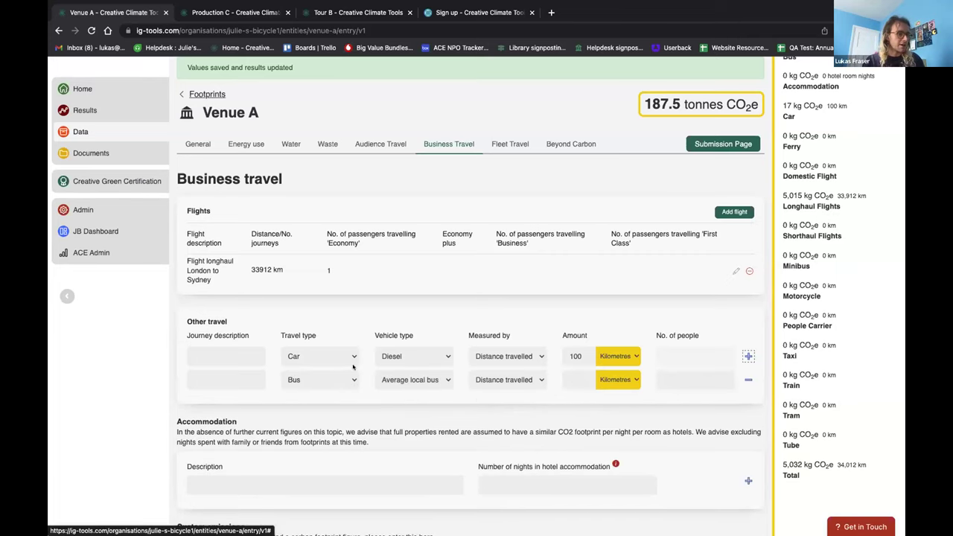
click(321, 380)
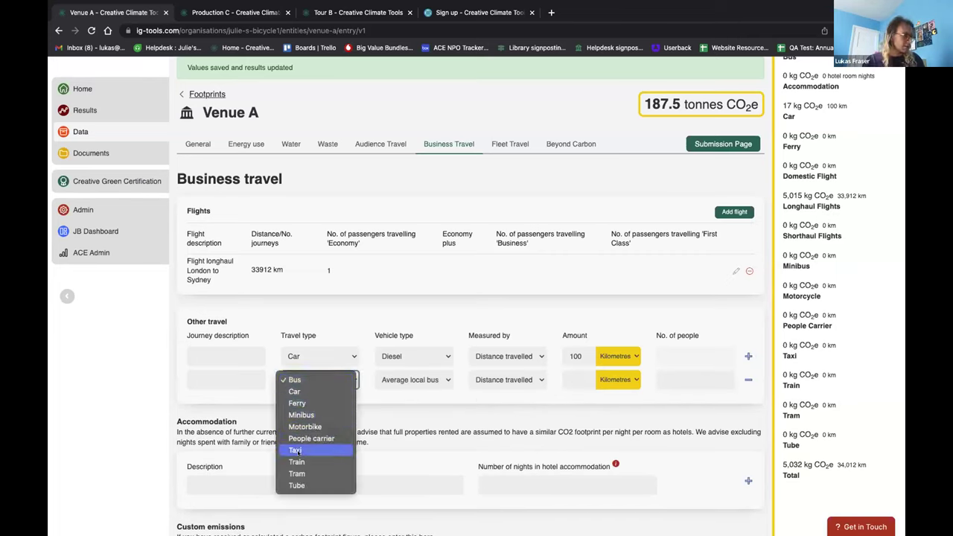
click(298, 461)
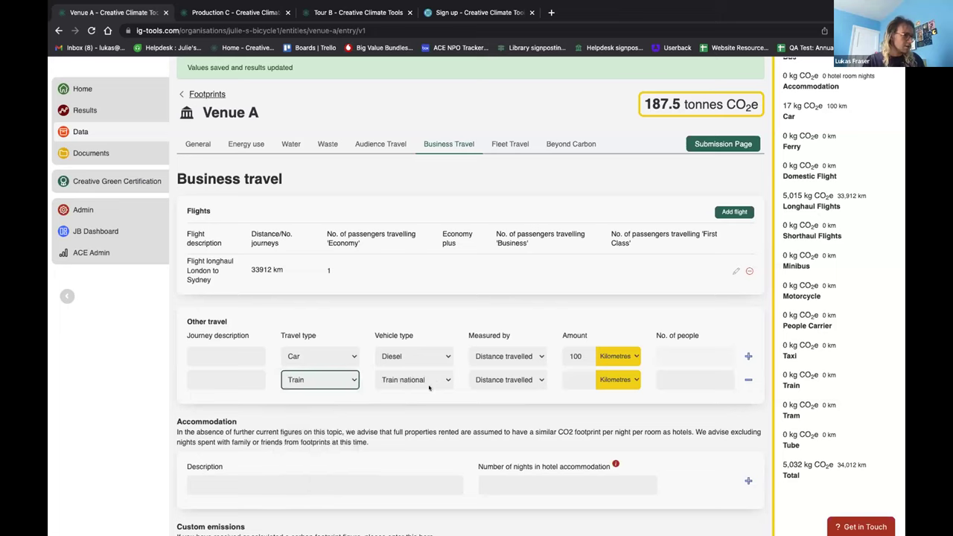
click(567, 378)
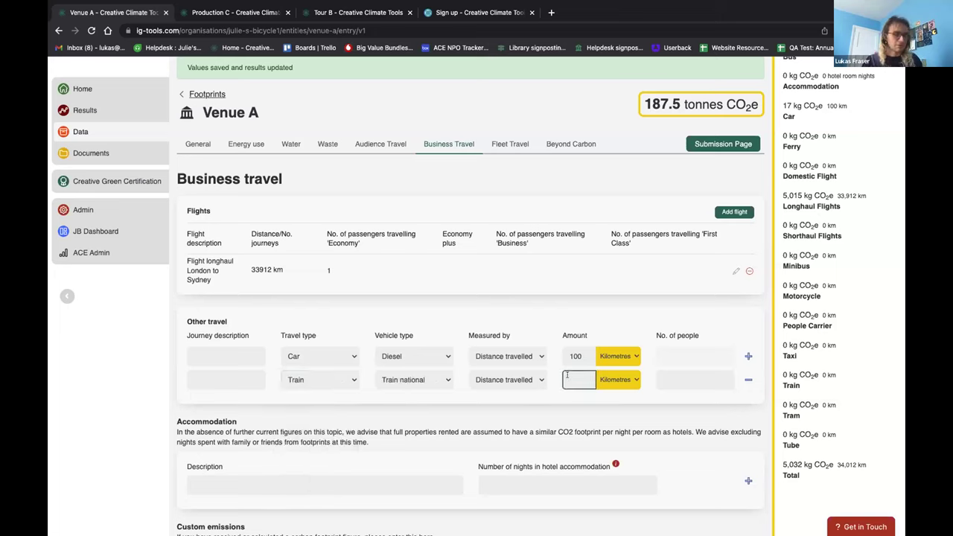
text(260)
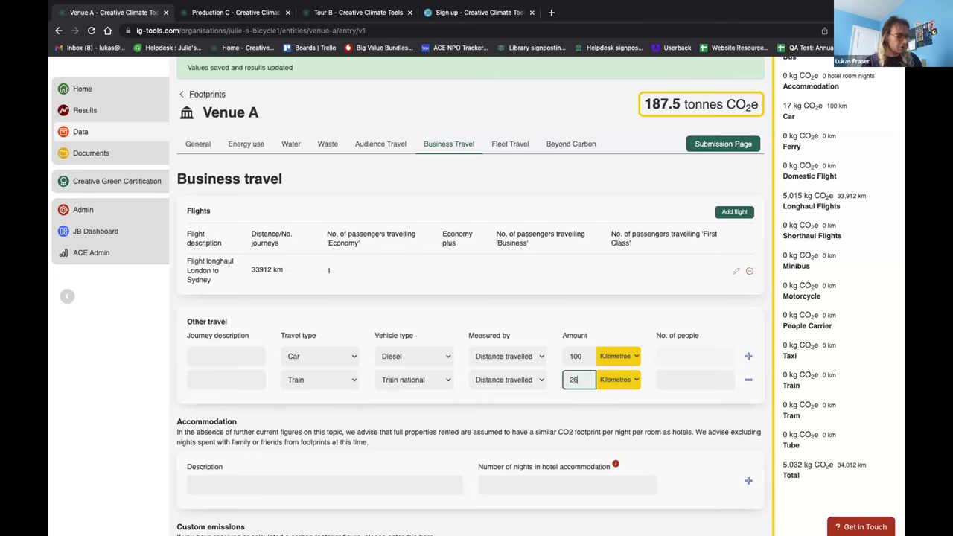
click(672, 379)
text(10)
click(655, 400)
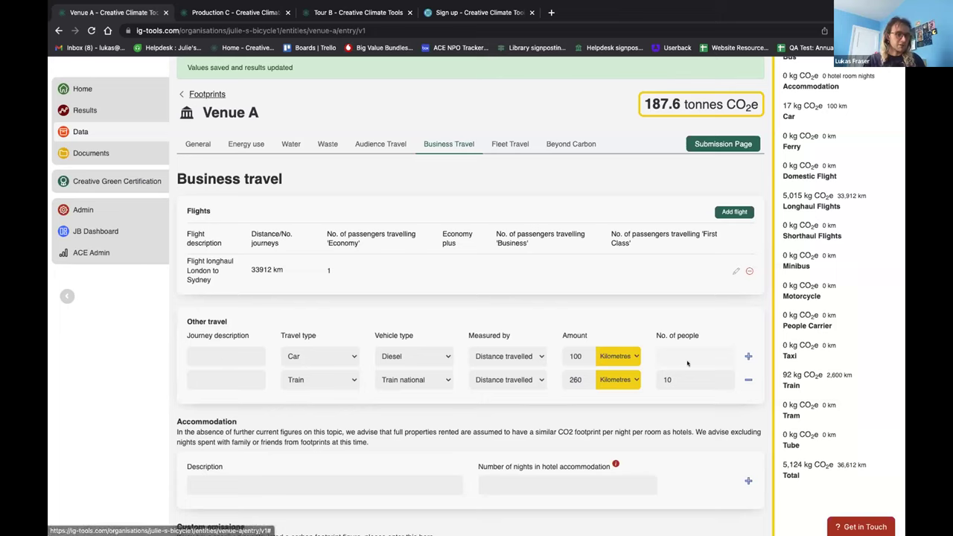
- Add four extra blank journey rows under Other travel and remove them again
click(748, 357)
click(748, 356)
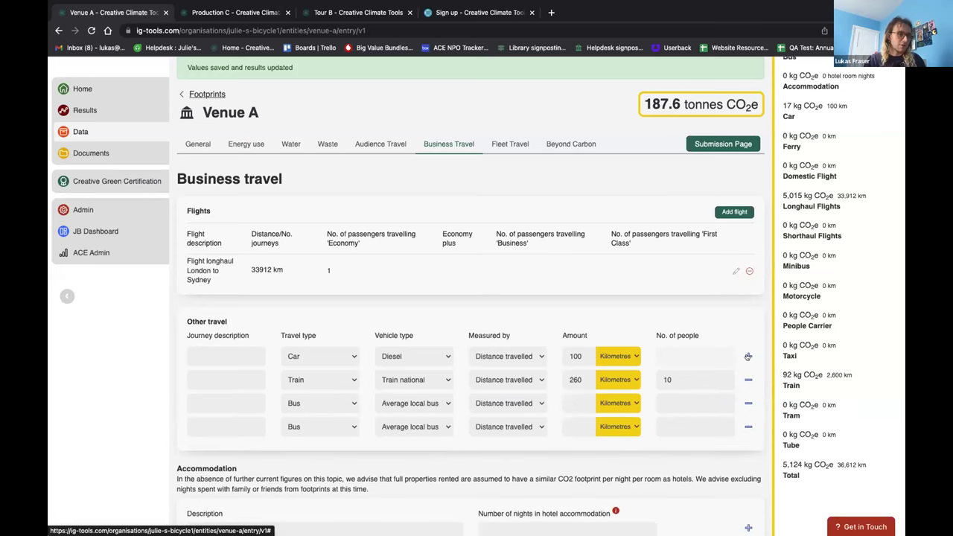
click(748, 357)
click(748, 357)
scroll(747, 358, down, 1)
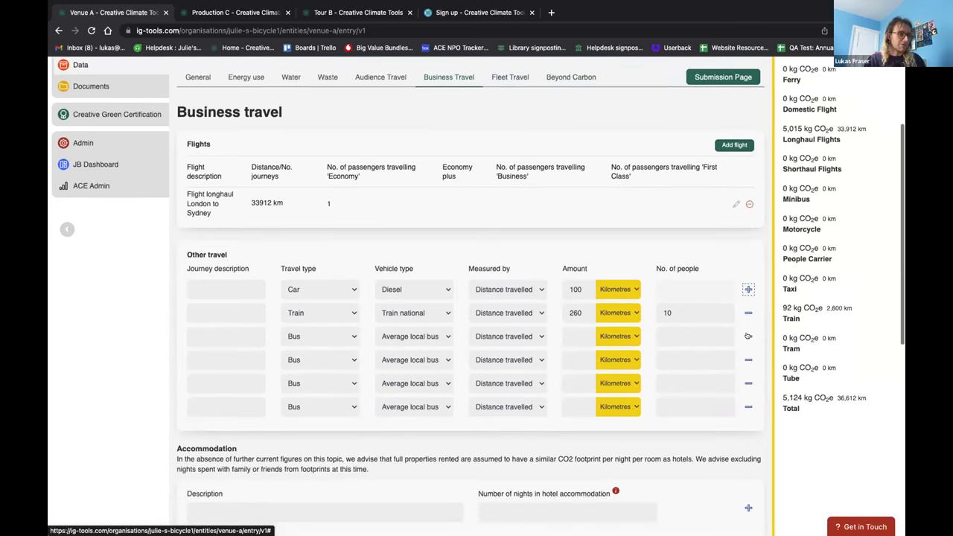
click(748, 335)
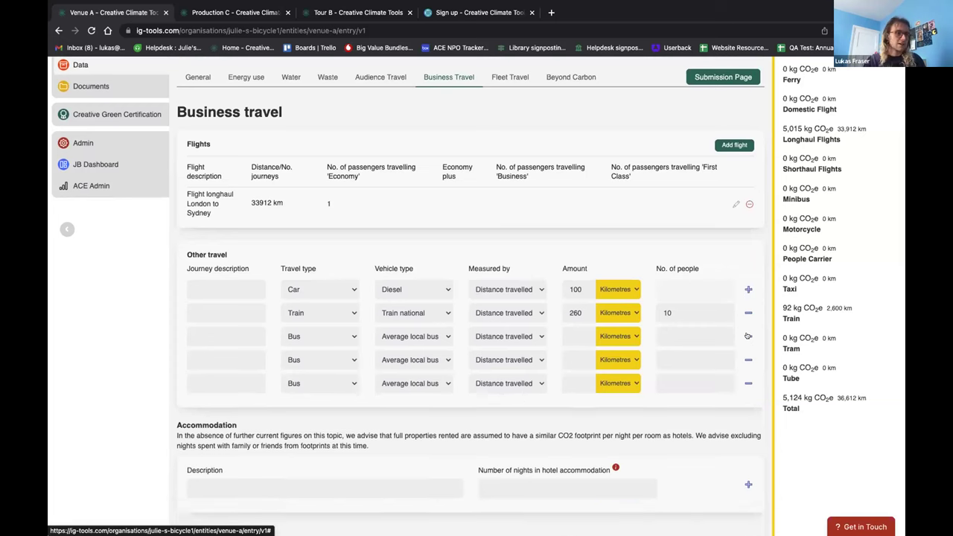
click(748, 336)
click(748, 336)
click(747, 336)
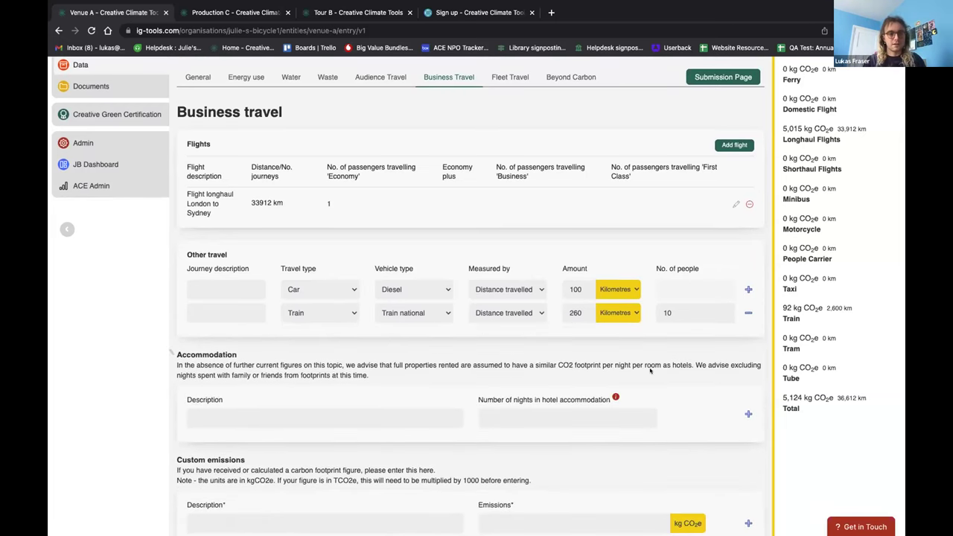
- Enter 10 nights of hotel accommodation, then save and update the business travel results
scroll(649, 370, down, 2)
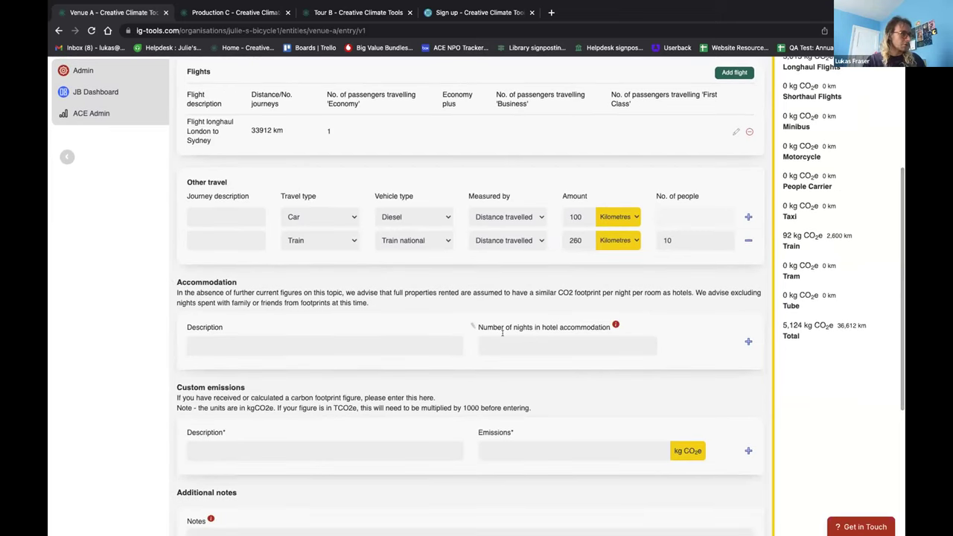
scroll(533, 349, down, 1)
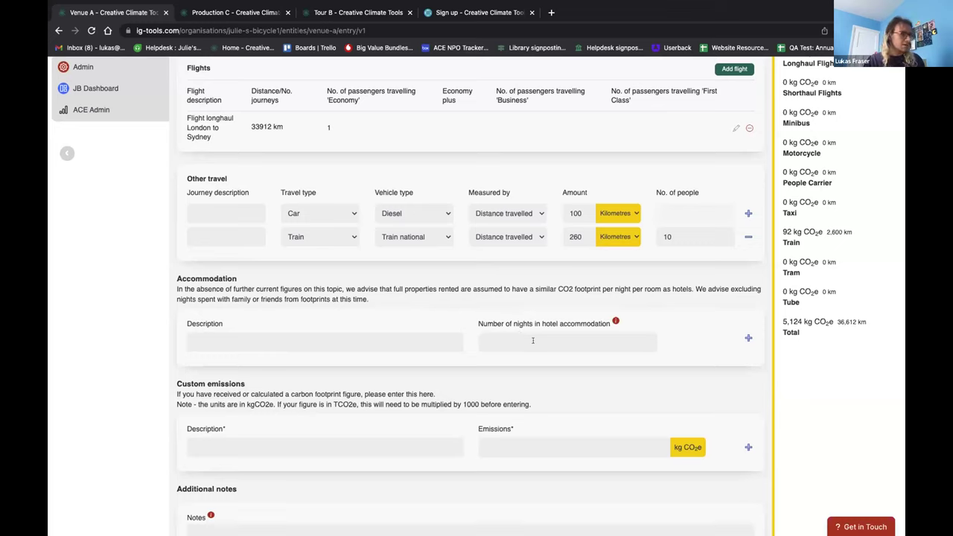
click(532, 340)
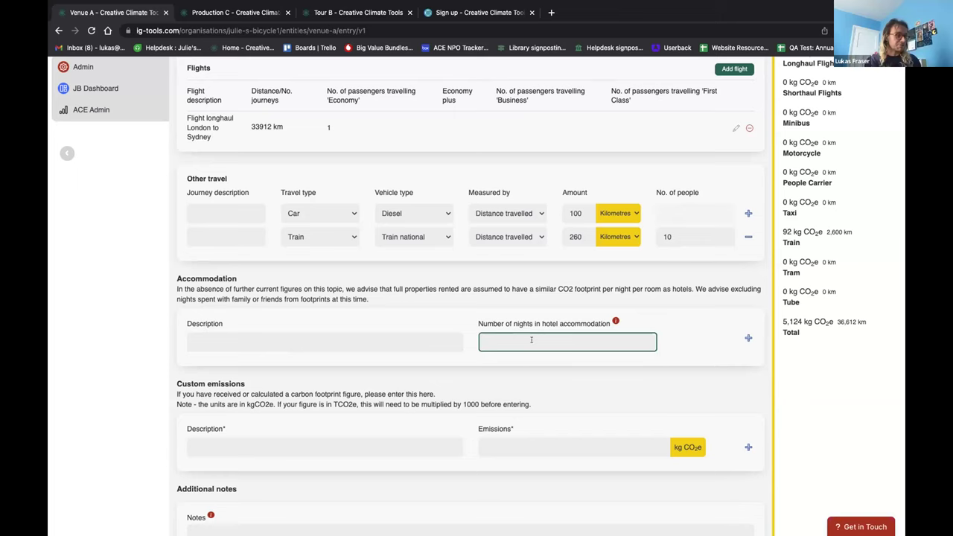
text(10)
click(434, 391)
scroll(441, 396, down, 1)
scroll(440, 396, down, 2)
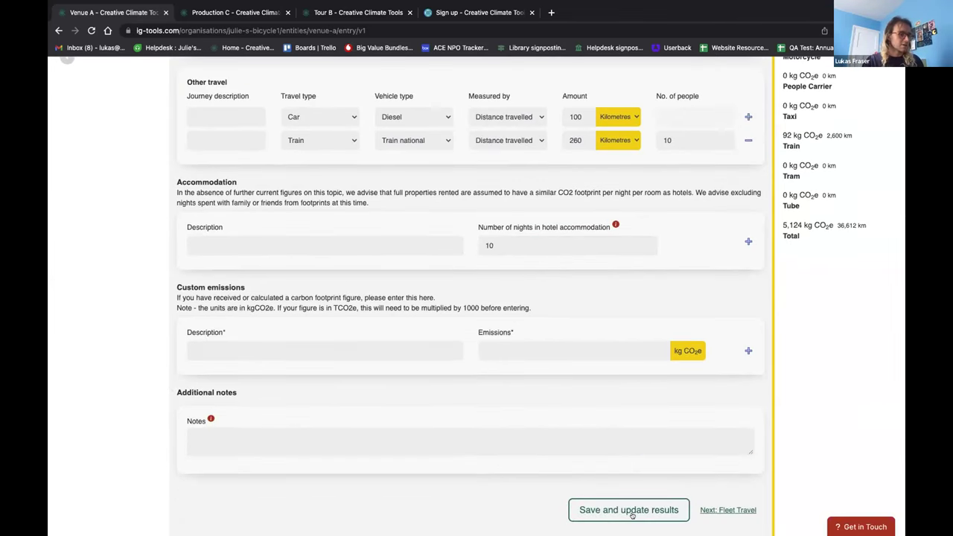
click(631, 511)
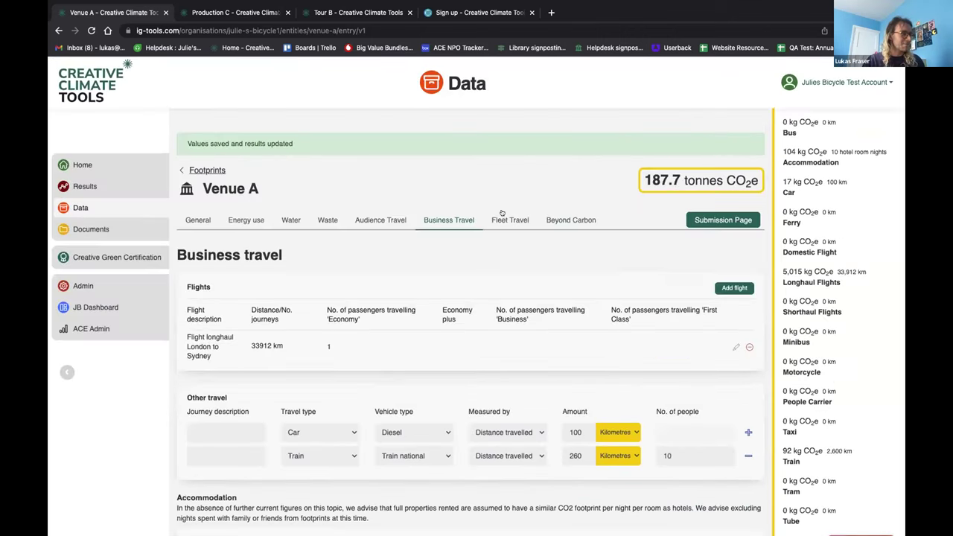
- Add a second vehicle row in the Fleet Travel section and set the first row to a Diesel Minibus
click(498, 218)
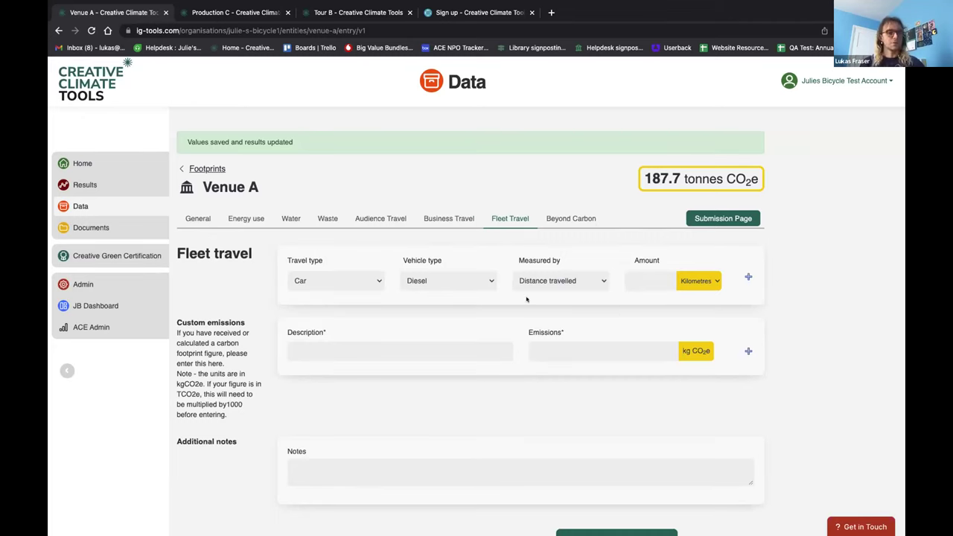
click(748, 276)
click(321, 280)
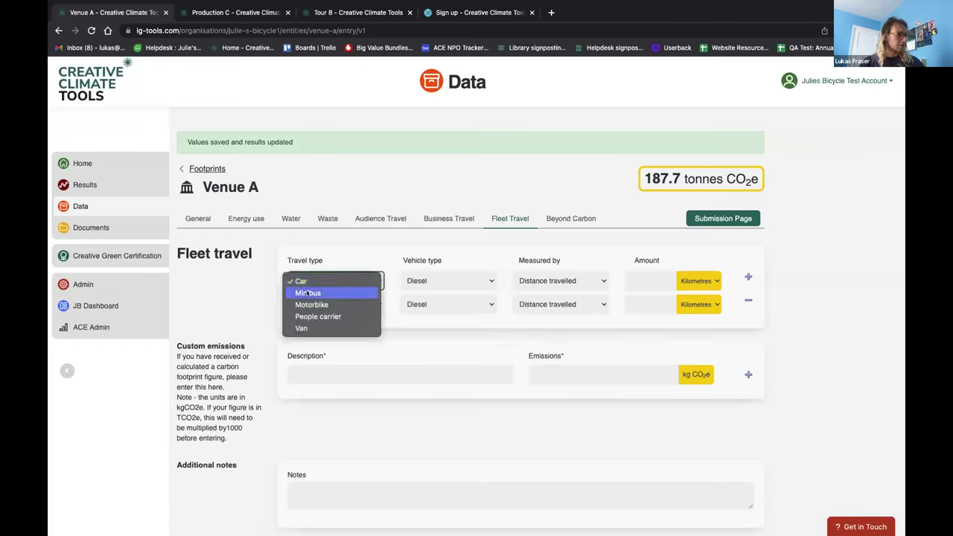
click(312, 294)
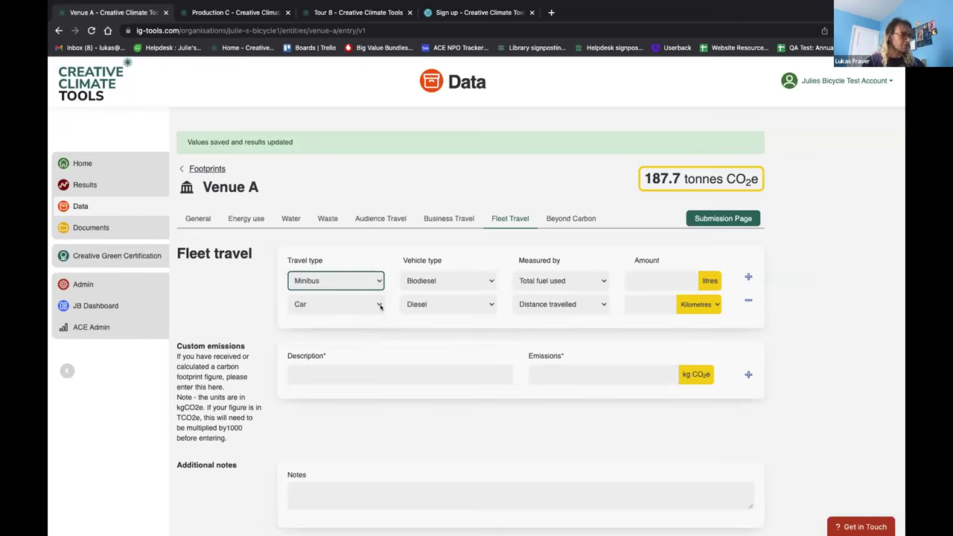
click(432, 290)
click(432, 292)
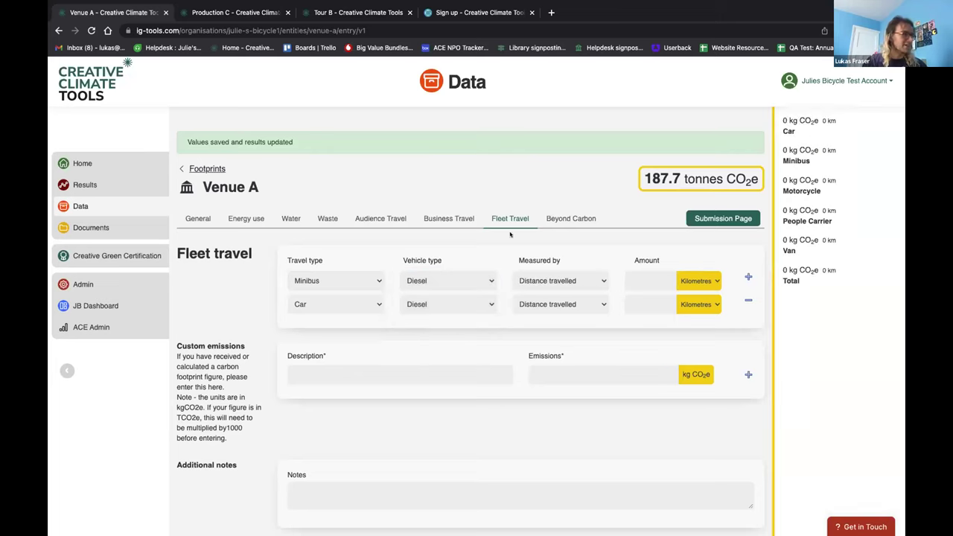
- Open the Beyond Carbon section and review the Everyday good practice and Governance and leadership questions
click(552, 223)
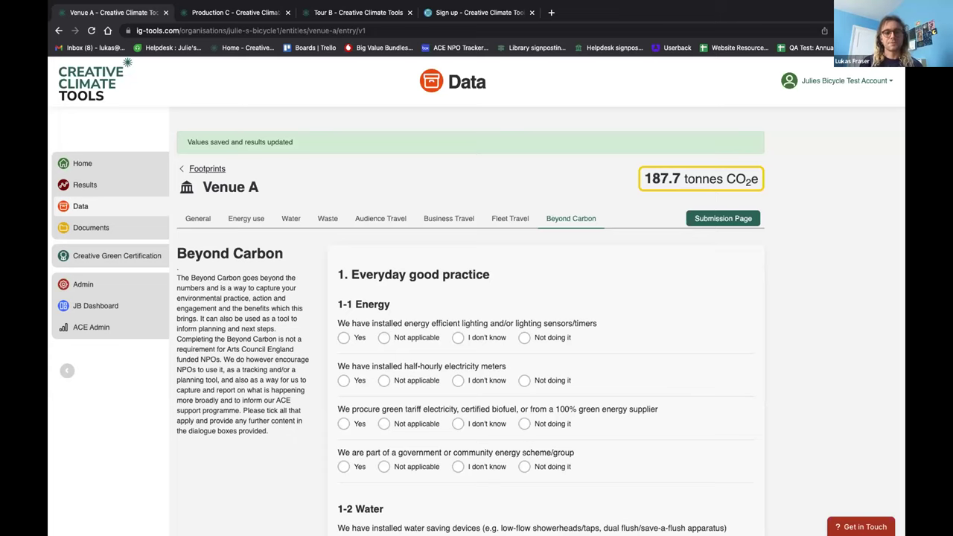
scroll(629, 311, down, 4)
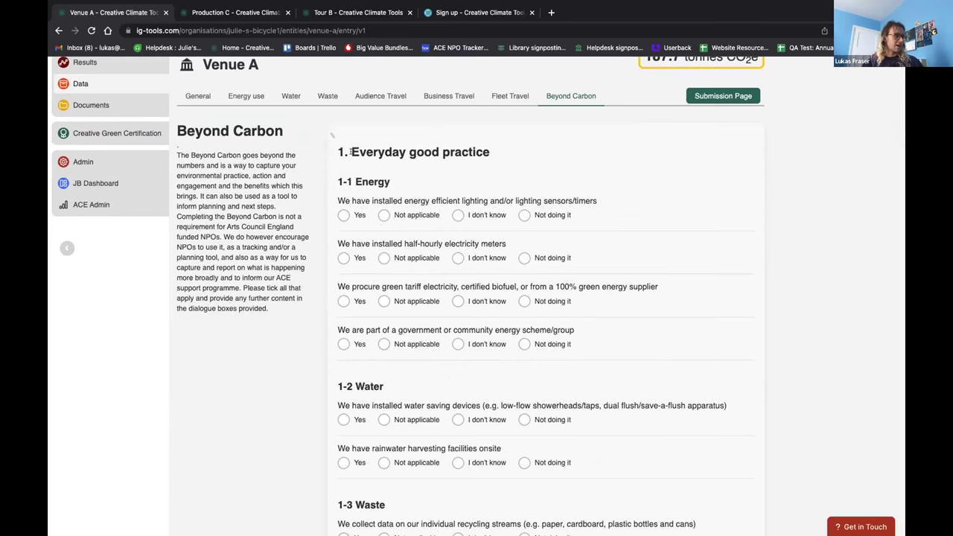
scroll(350, 146, down, 2)
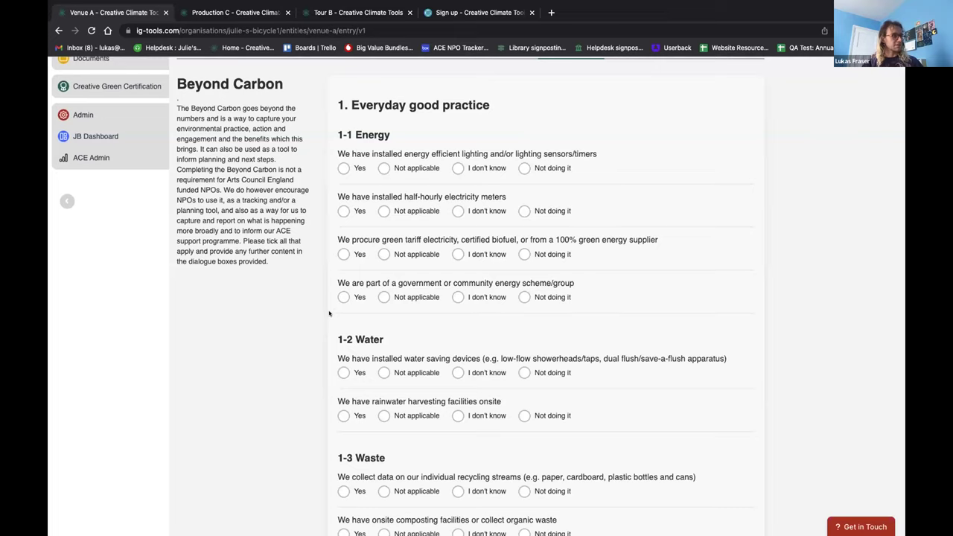
scroll(360, 386, down, 8)
scroll(360, 383, down, 12)
scroll(363, 382, down, 7)
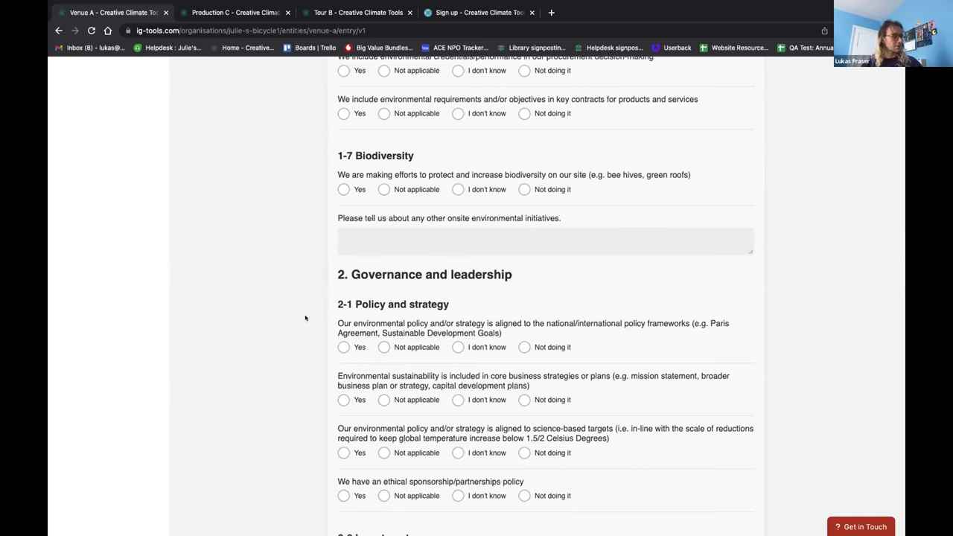
scroll(305, 315, down, 2)
scroll(305, 315, down, 1)
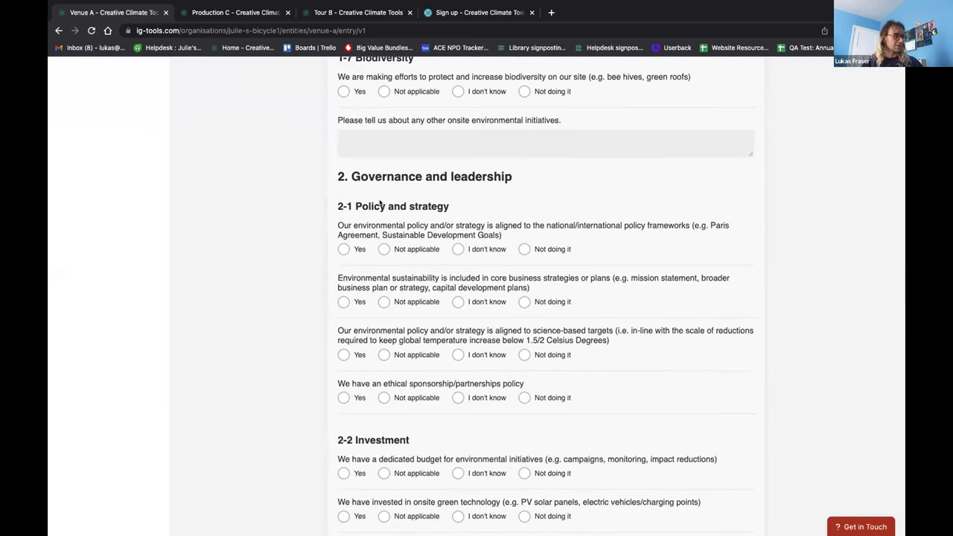
scroll(313, 276, down, 3)
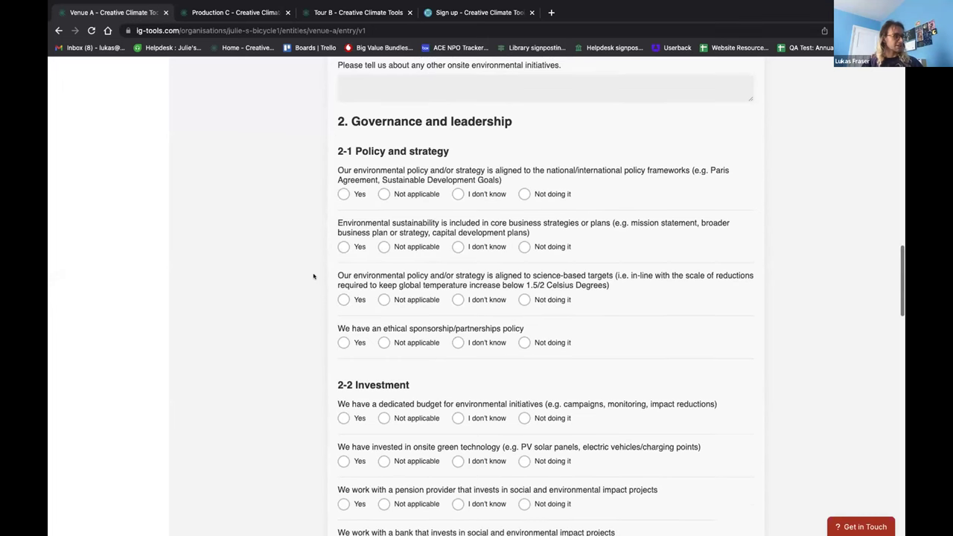
scroll(313, 439, down, 4)
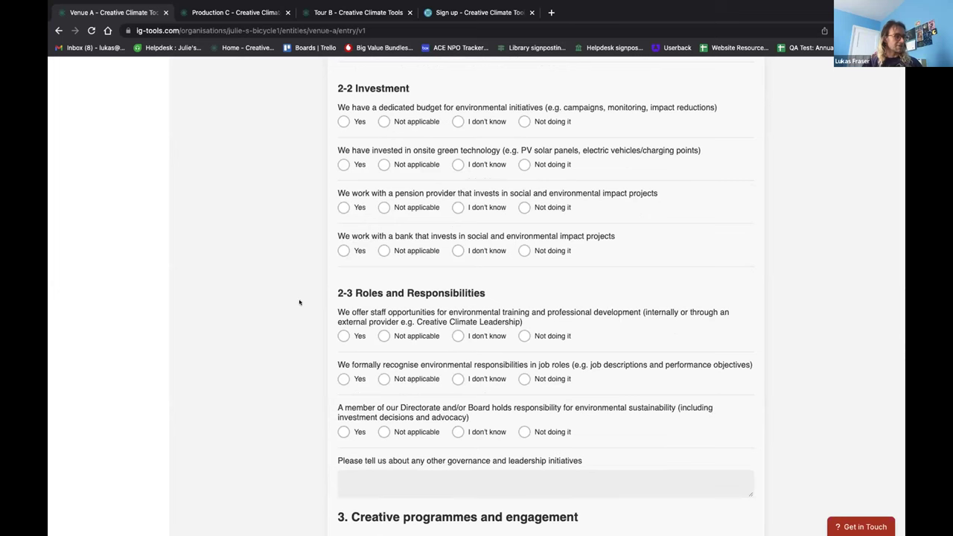
- Review the Beyond Carbon questions on Creative programmes and engagement and on Benefits from environmental action
scroll(281, 388, down, 3)
scroll(281, 391, down, 5)
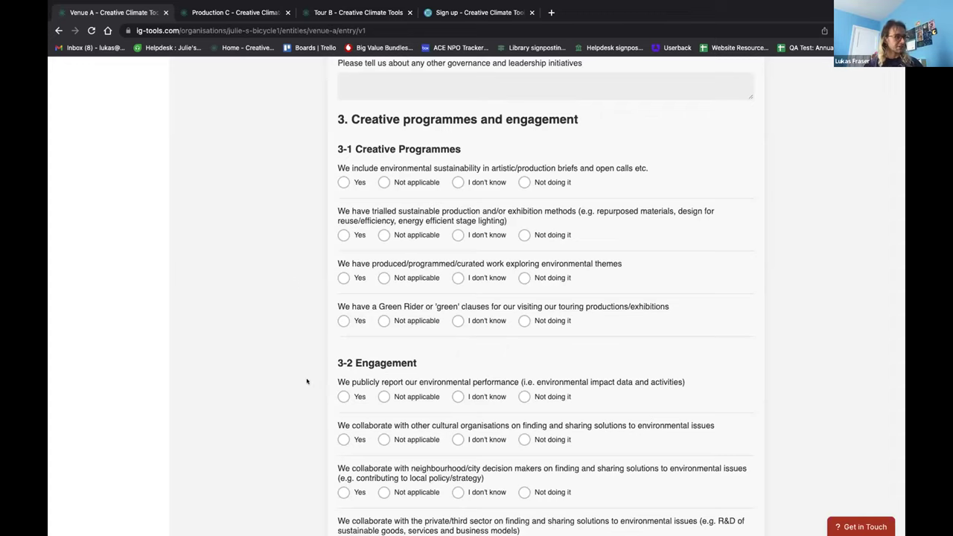
scroll(308, 376, down, 2)
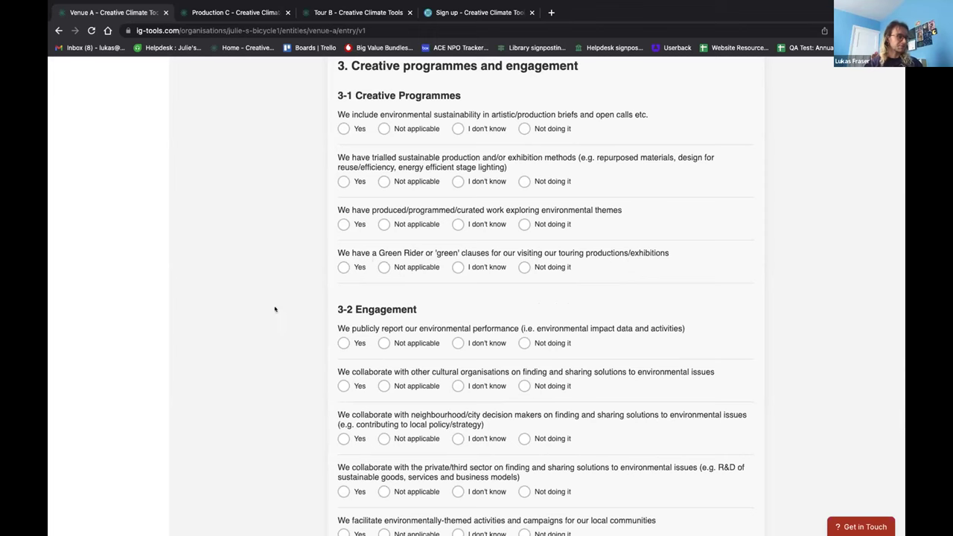
scroll(278, 333, down, 2)
scroll(277, 332, down, 10)
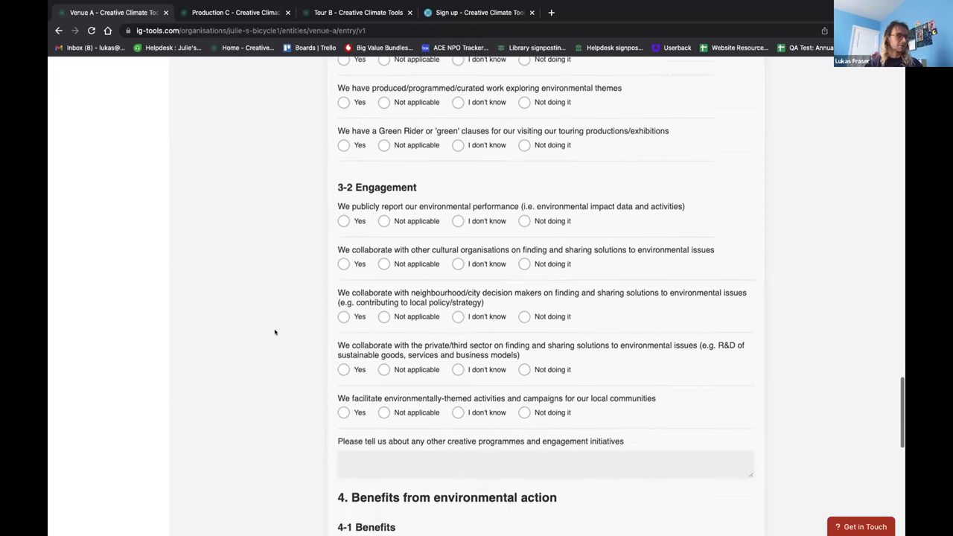
scroll(272, 331, down, 3)
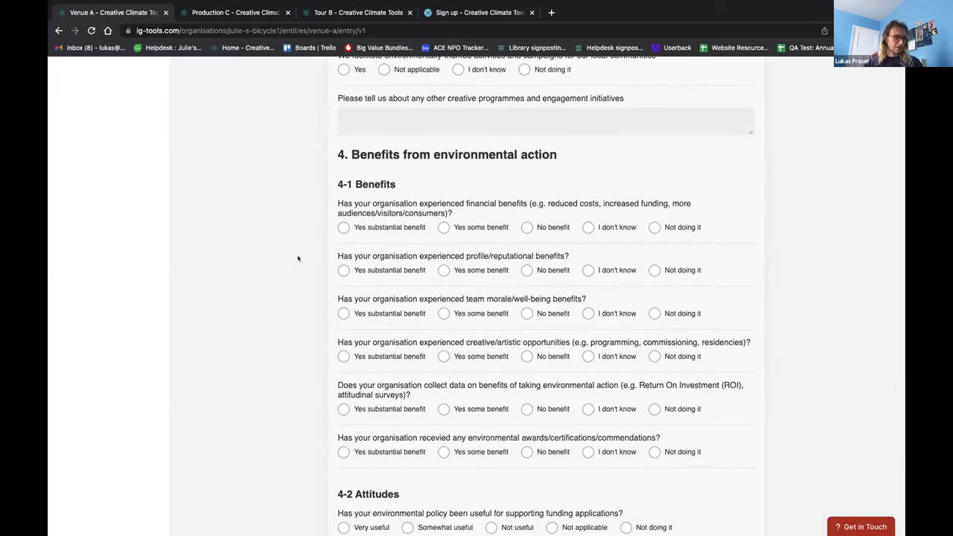
scroll(296, 274, down, 2)
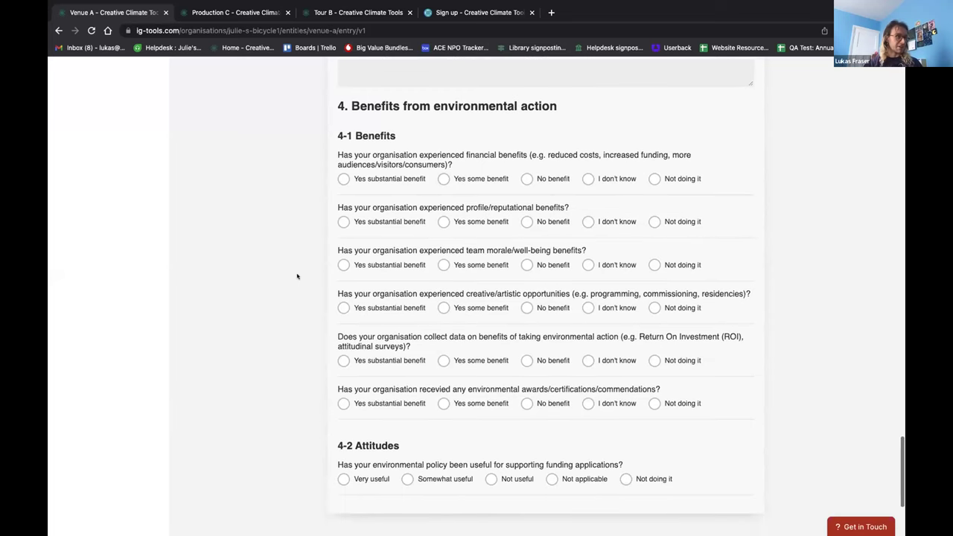
scroll(296, 276, down, 1)
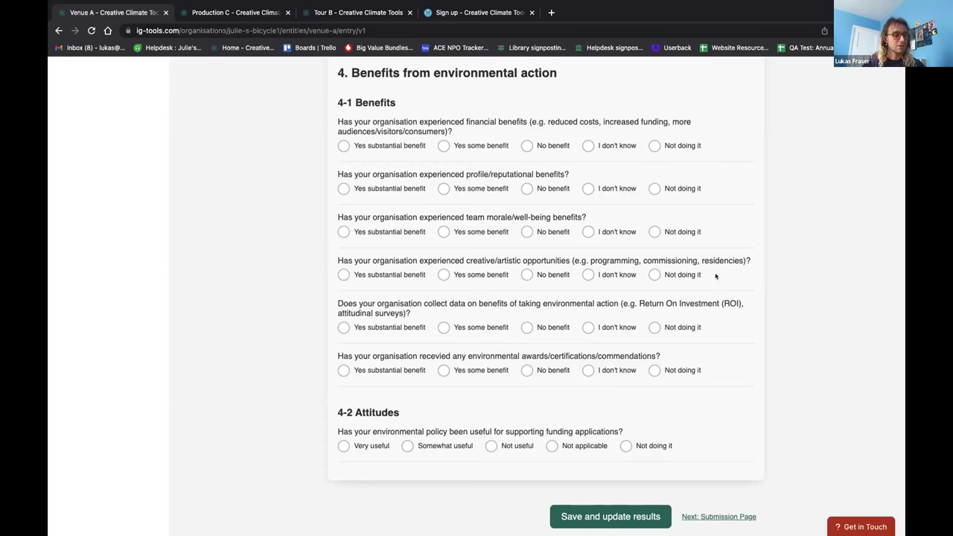
- Go to the Submission Page and submit the Venue A footprint
scroll(715, 272, up, 15)
scroll(751, 274, up, 15)
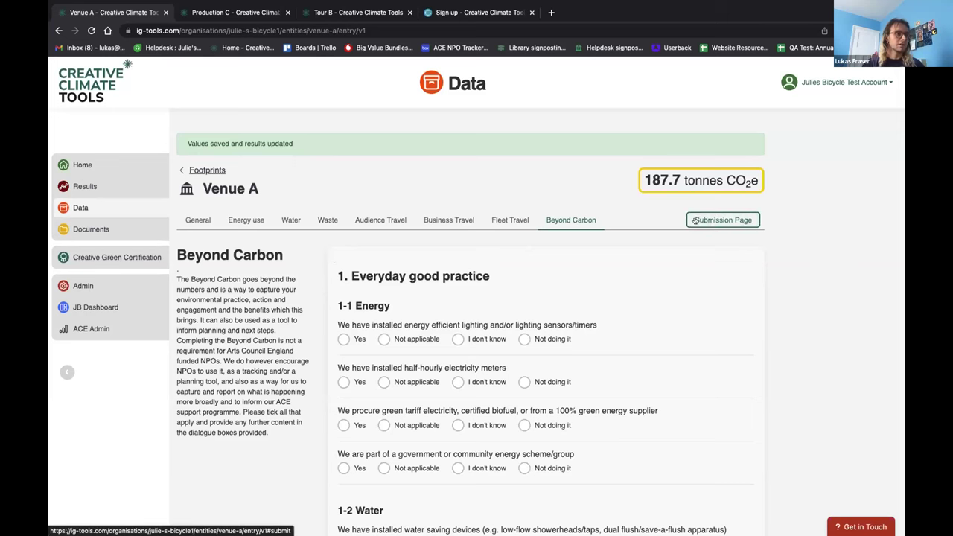
click(703, 221)
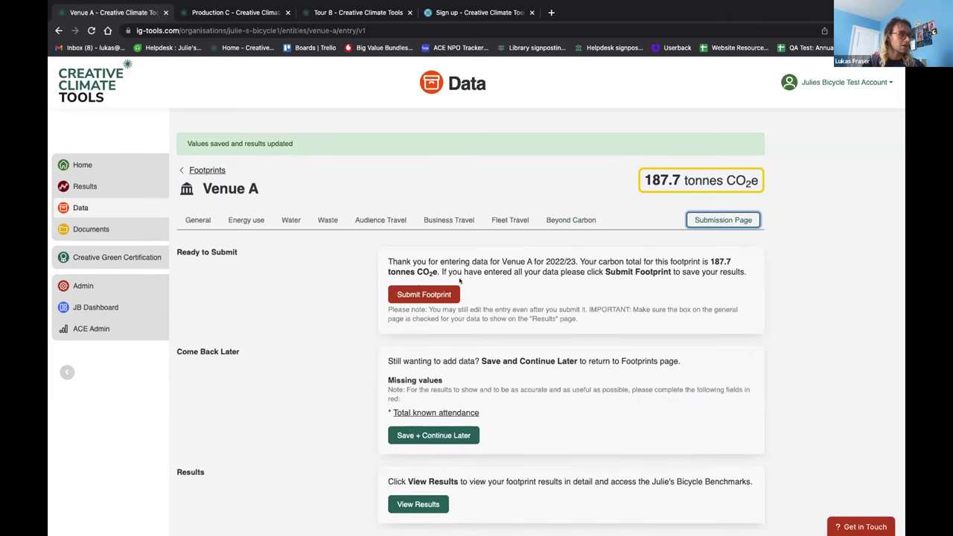
click(400, 294)
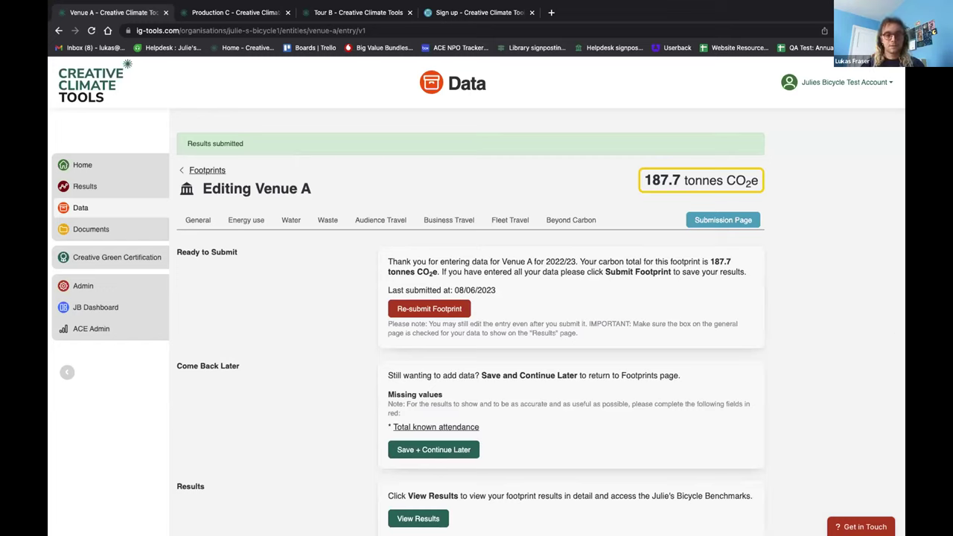
- Open the list of all footprints in the Data area and look over the building entries and their statuses
click(77, 206)
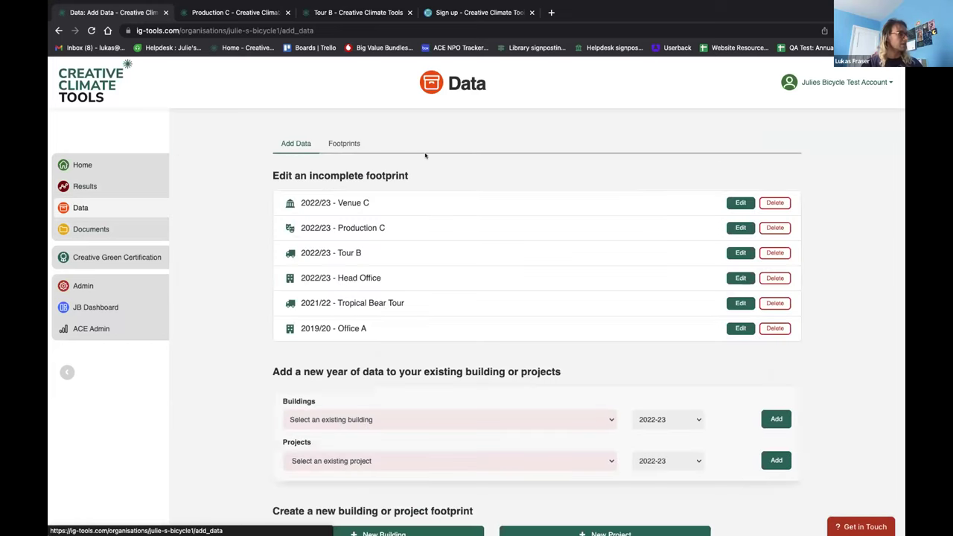
click(341, 144)
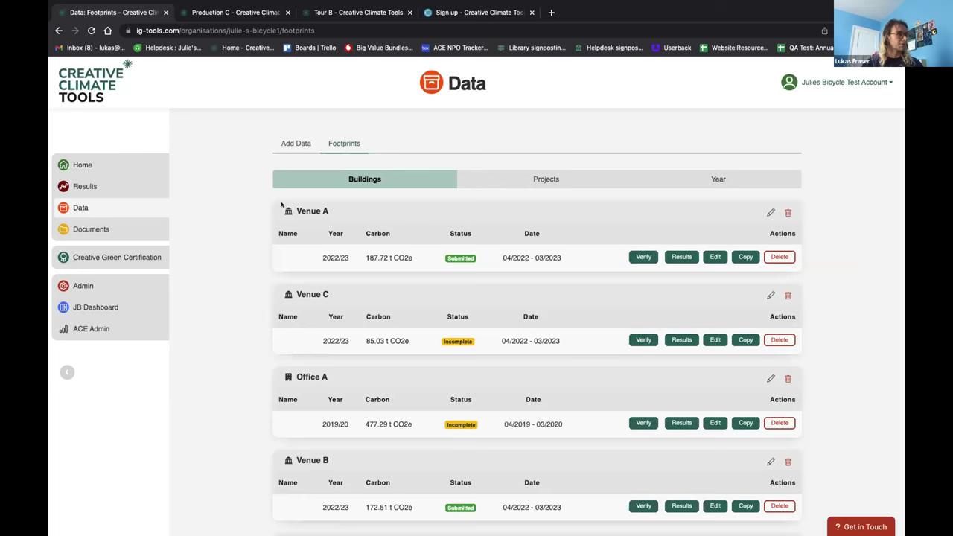
scroll(324, 327, down, 3)
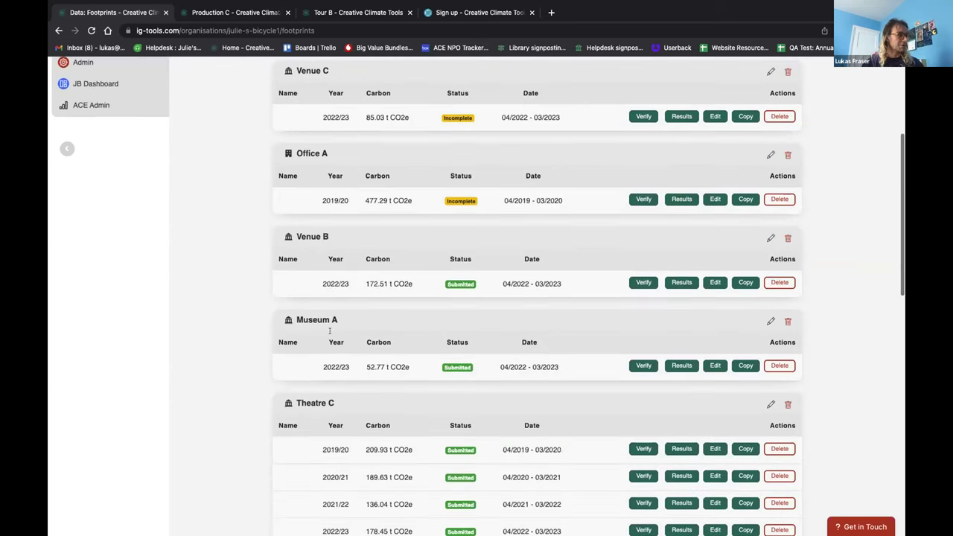
scroll(328, 333, up, 3)
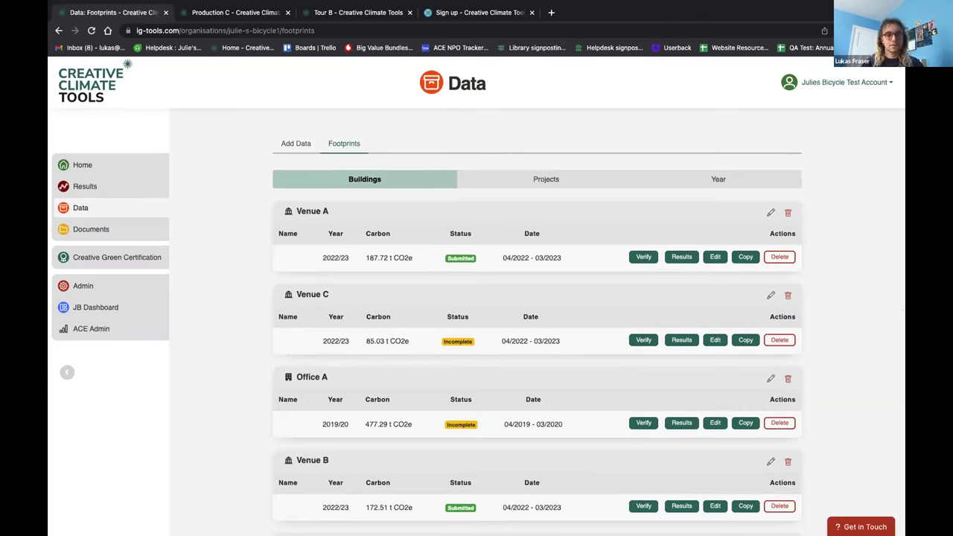
- Show the footprints grouped by project and look through the project entries
click(524, 172)
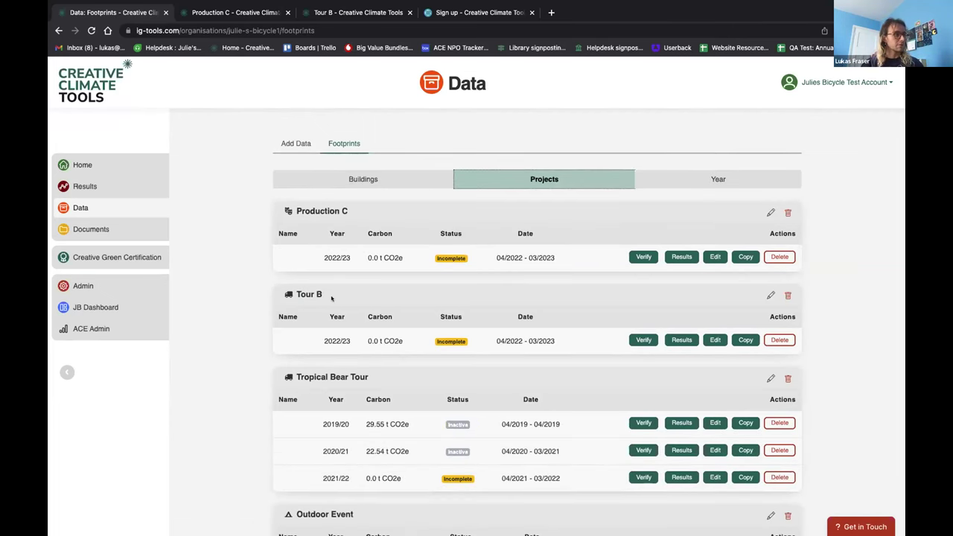
scroll(330, 297, down, 5)
scroll(336, 300, up, 5)
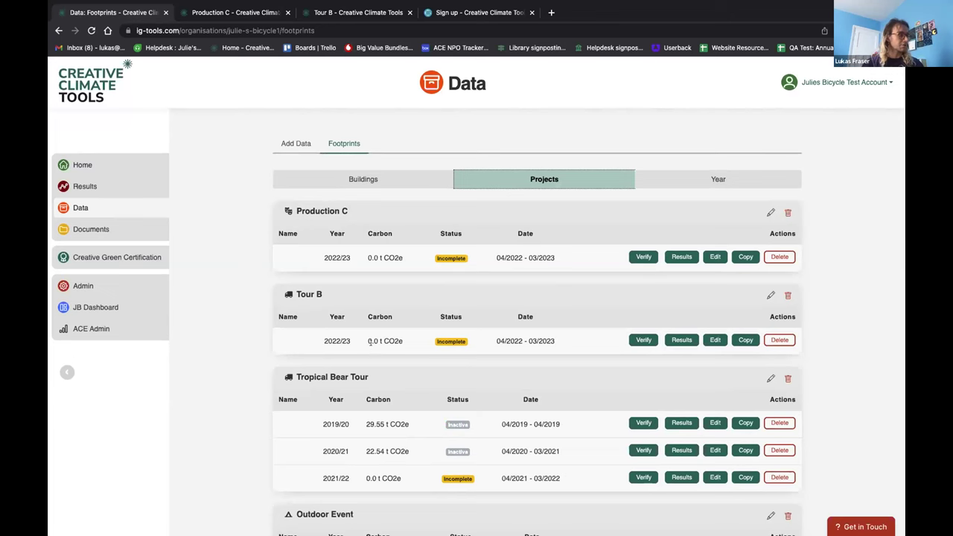
scroll(372, 275, down, 5)
scroll(858, 218, up, 5)
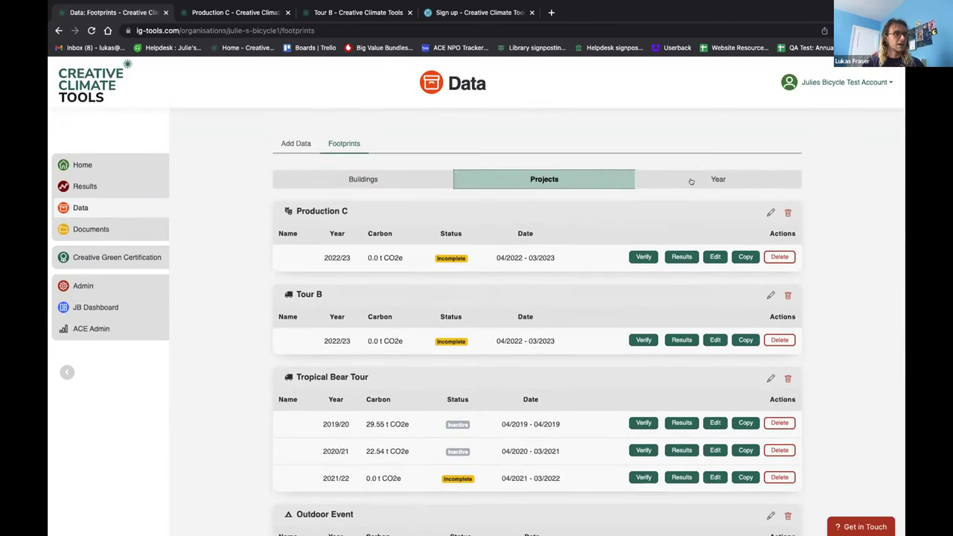
- Show the footprints grouped by year and look through the entries from 2022-2023 back to 2018-2019
click(692, 171)
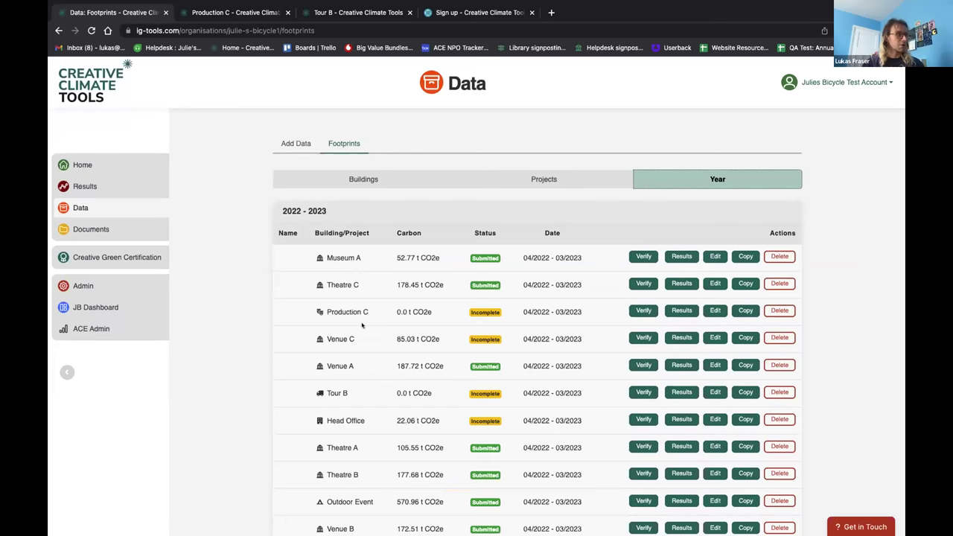
scroll(454, 356, down, 8)
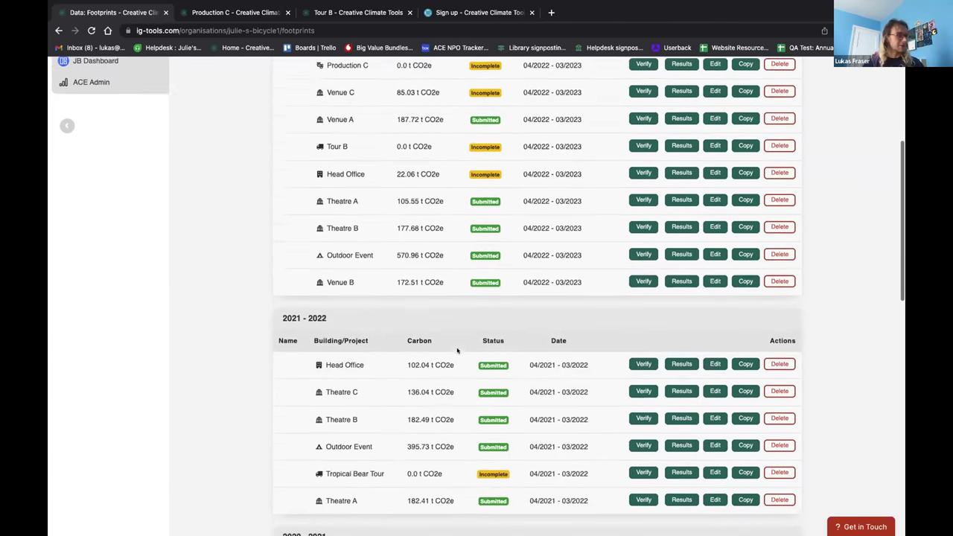
scroll(458, 350, down, 6)
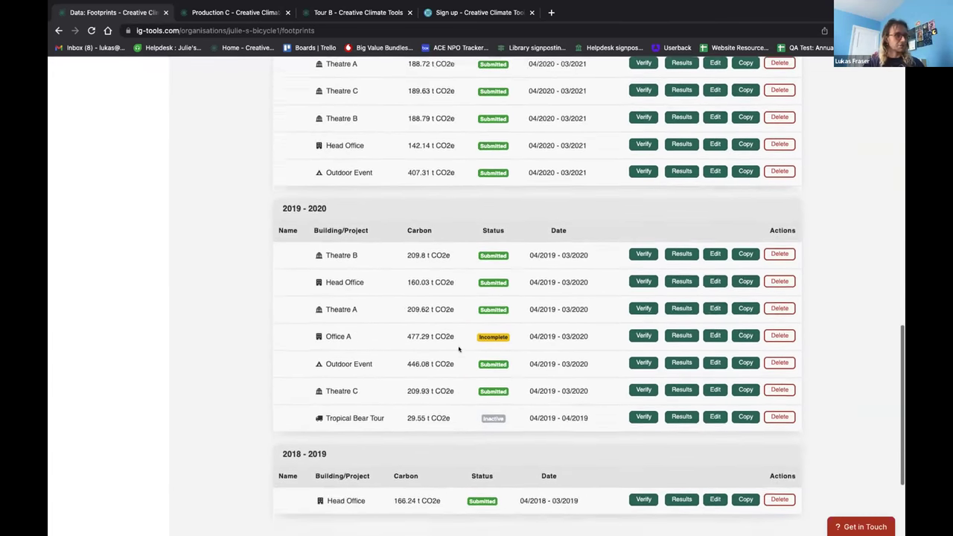
scroll(459, 349, up, 14)
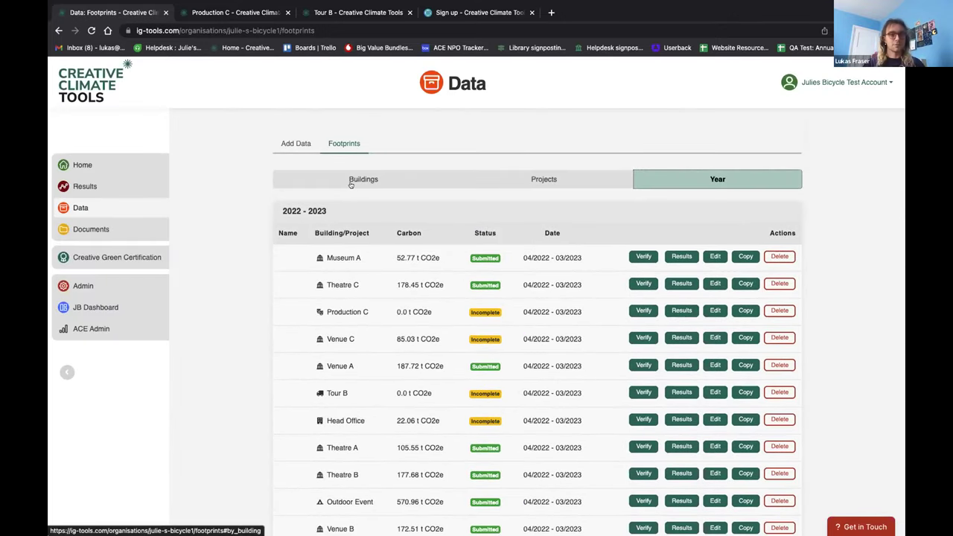
- Return to the footprints grouped by building and examine the yearly entries of the theatres and Head Office
click(354, 184)
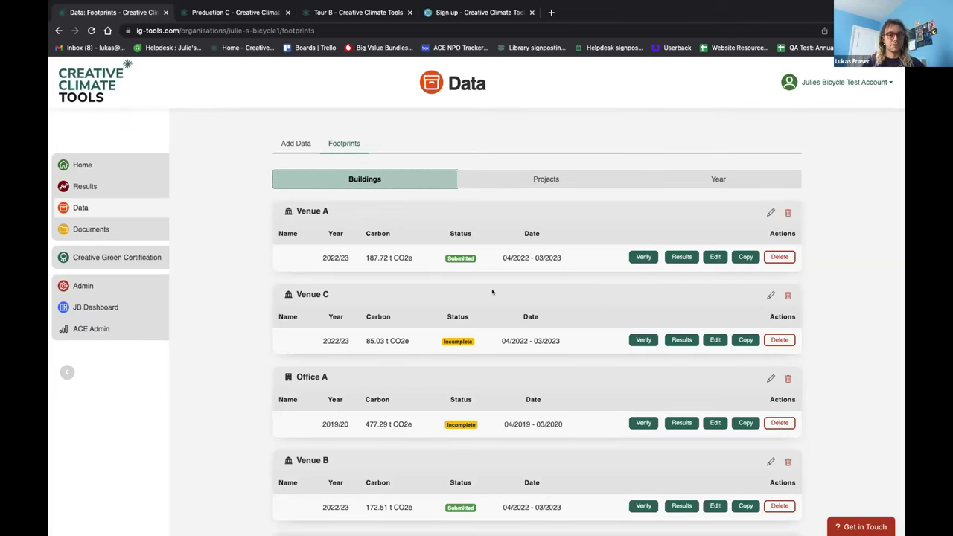
scroll(492, 292, down, 3)
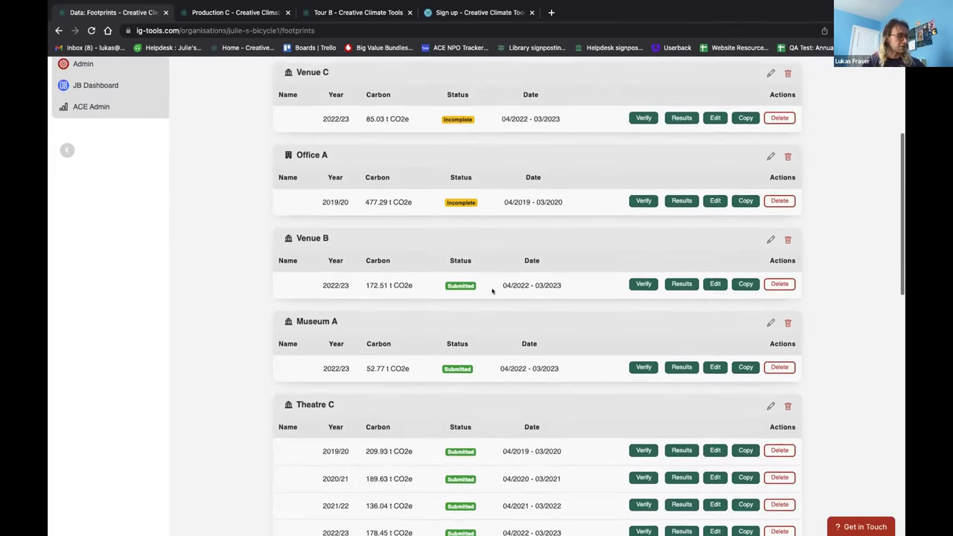
scroll(492, 291, down, 3)
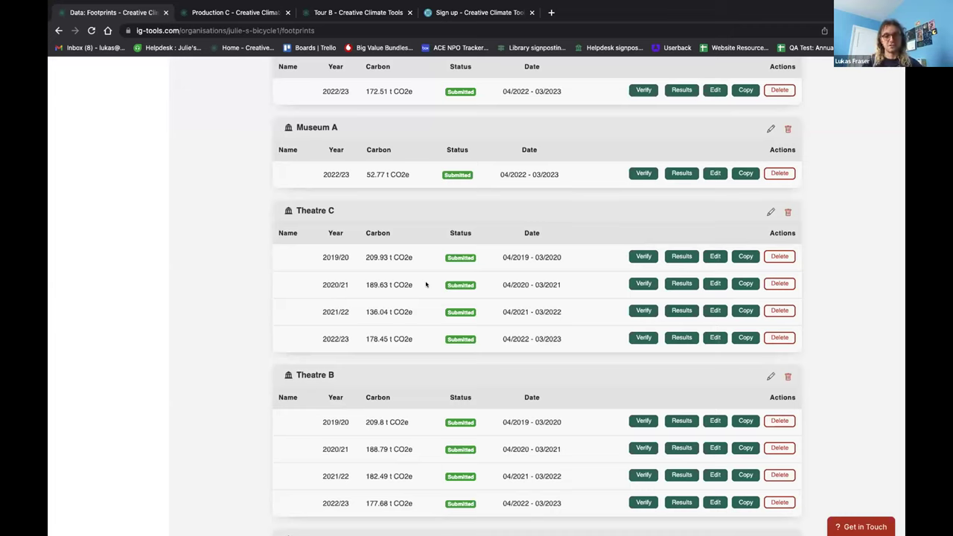
scroll(426, 284, down, 5)
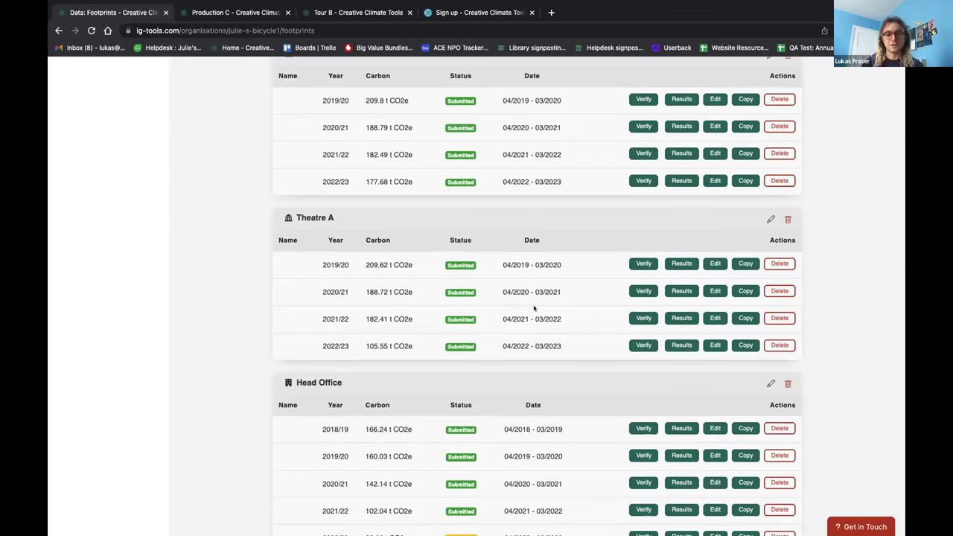
- Copy Venue A's 2022/23 footprint to the year 2023-24 under the entry name "venue A 2024"
scroll(558, 297, up, 15)
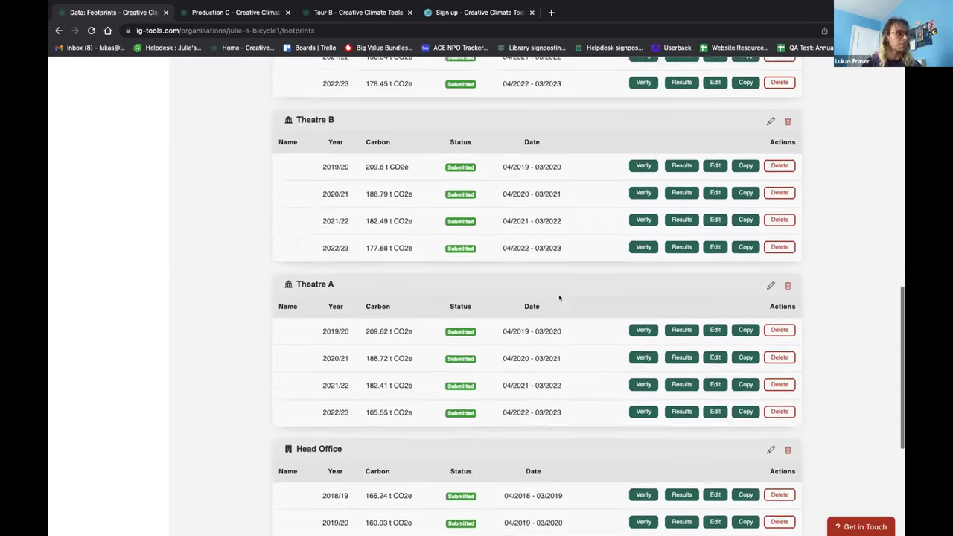
scroll(558, 298, up, 1)
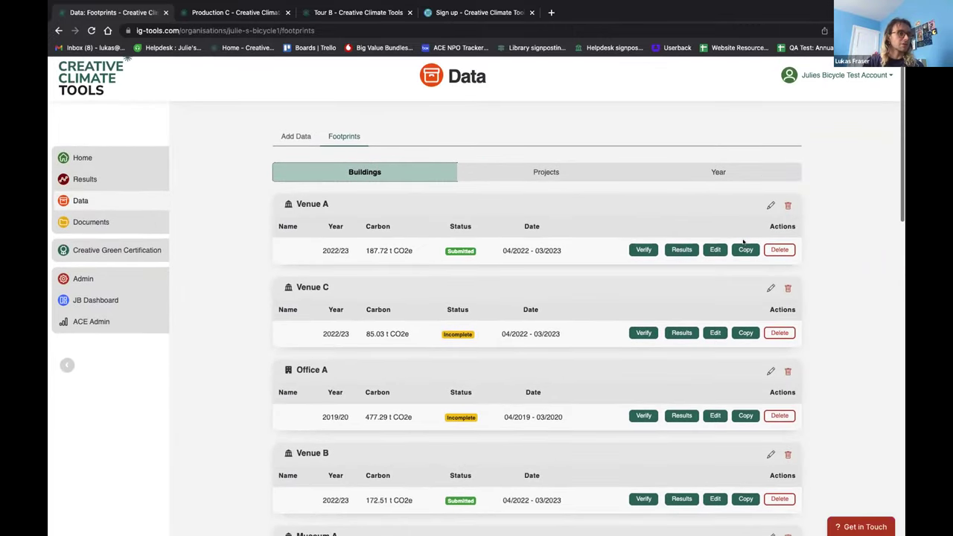
scroll(739, 242, up, 1)
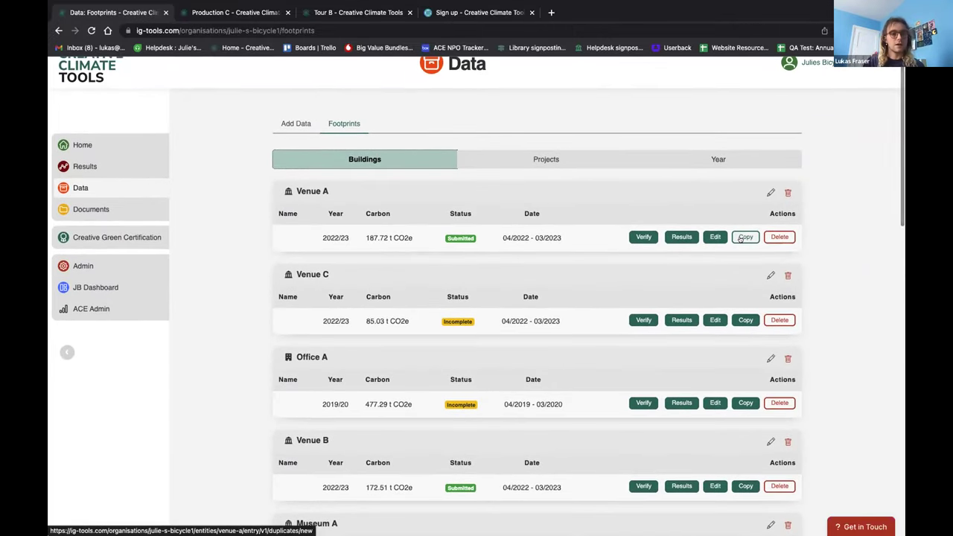
click(742, 238)
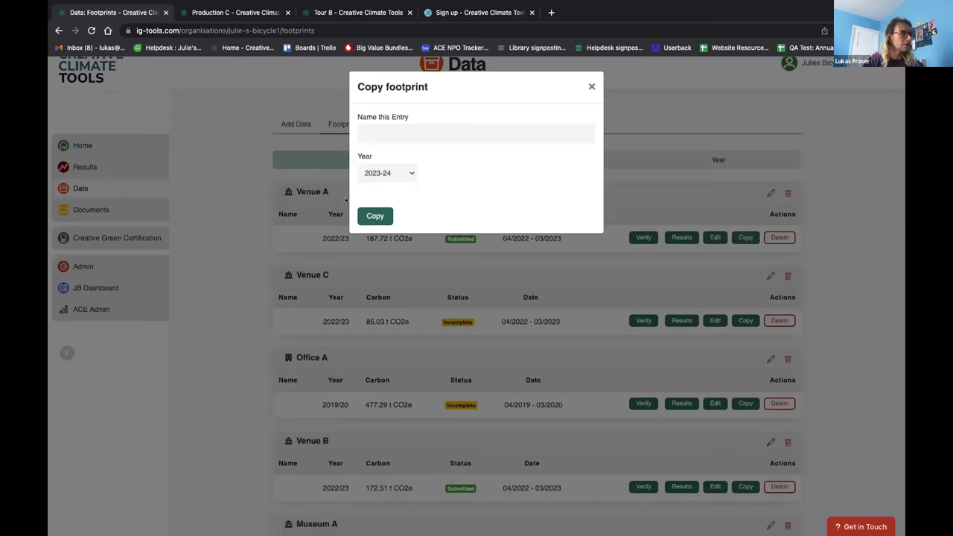
click(407, 128)
text(venue )
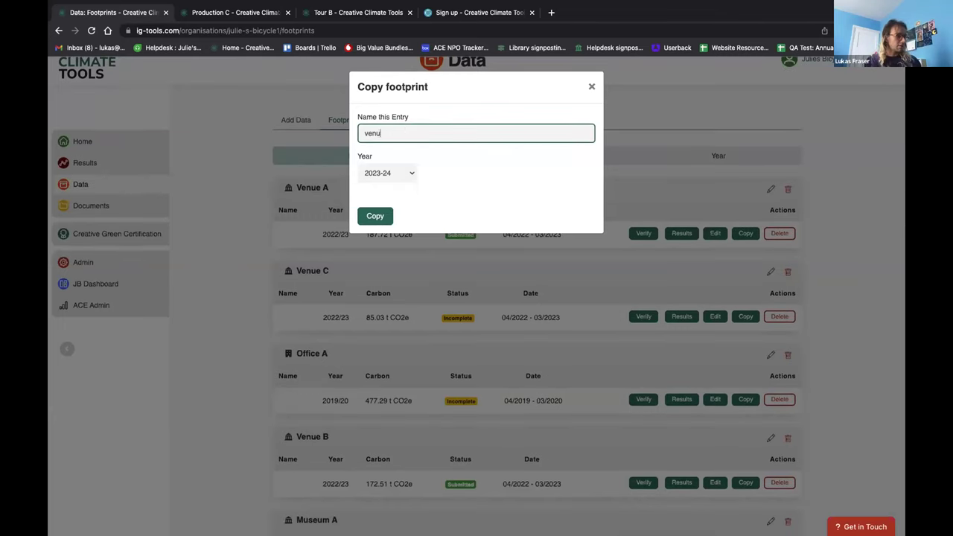
text(A)
text( 2023)
key(BackSpace)
text(4)
click(379, 216)
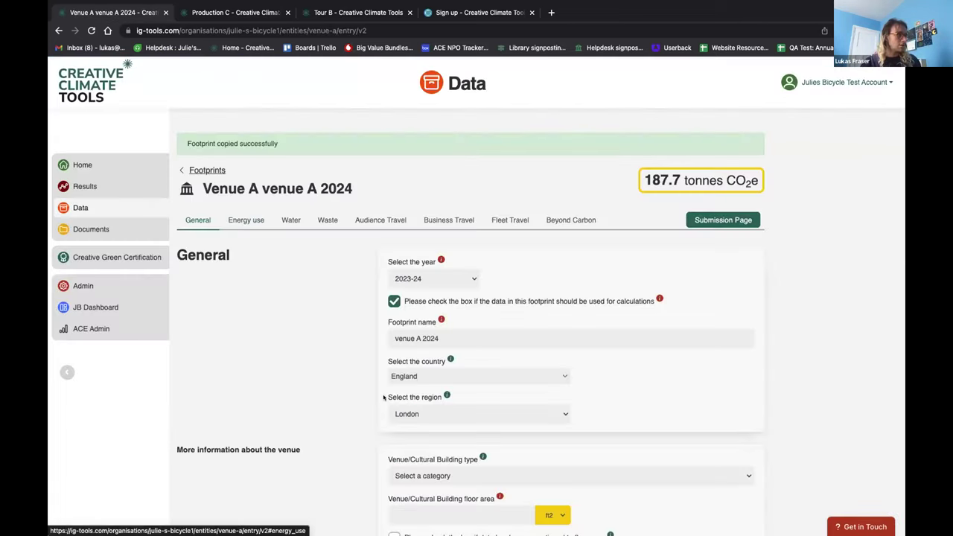
- Look through the General, Energy use, Water, Waste and Audience Travel sections of the copied Venue A footprint
scroll(385, 396, down, 4)
scroll(385, 397, down, 3)
scroll(384, 397, up, 5)
scroll(385, 397, up, 2)
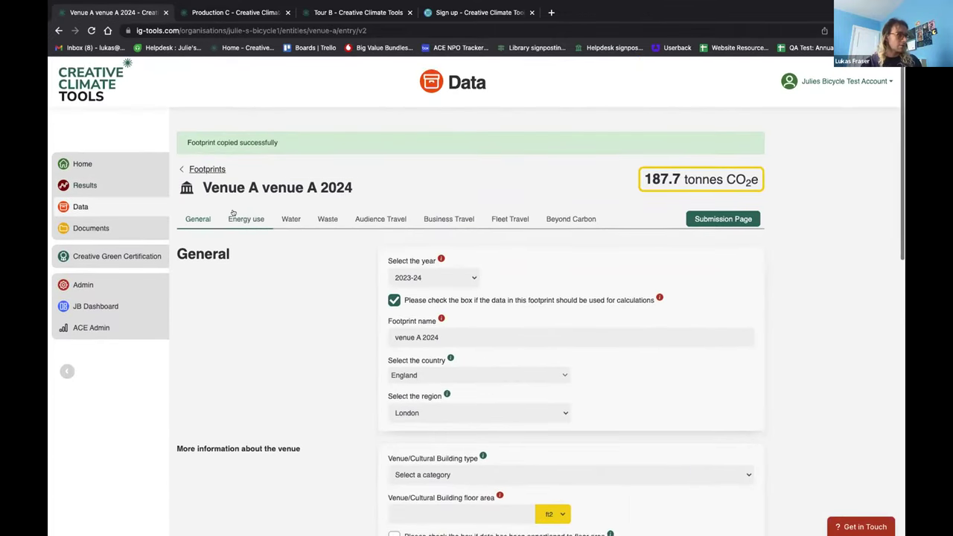
click(246, 219)
click(290, 220)
click(326, 222)
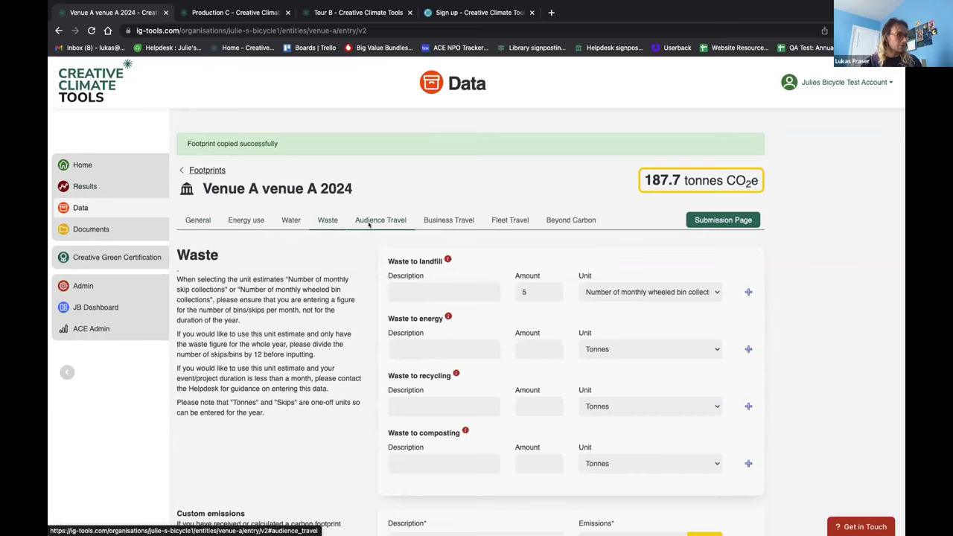
click(381, 220)
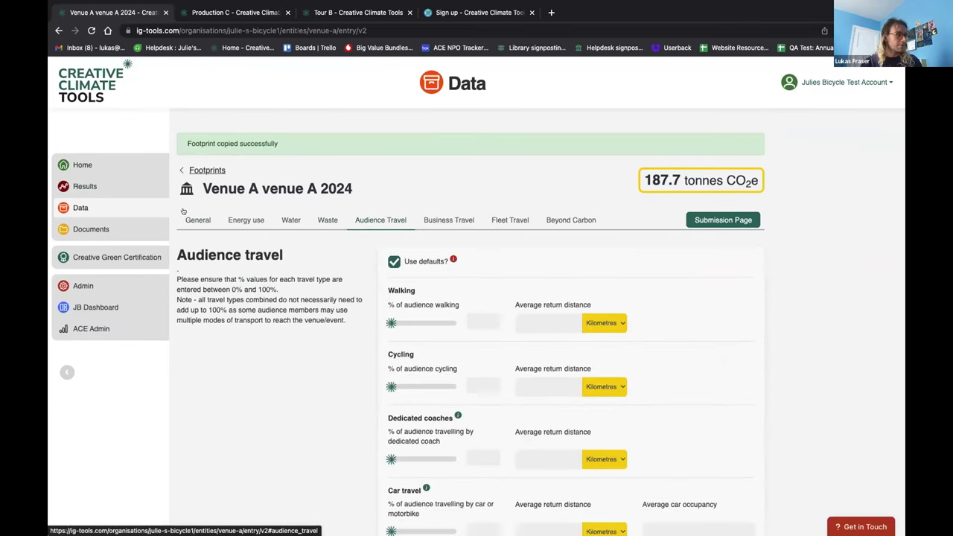
- Return to the list of all footprints in the Data area and place the Tour B page ahead of Production C in the browser
click(79, 207)
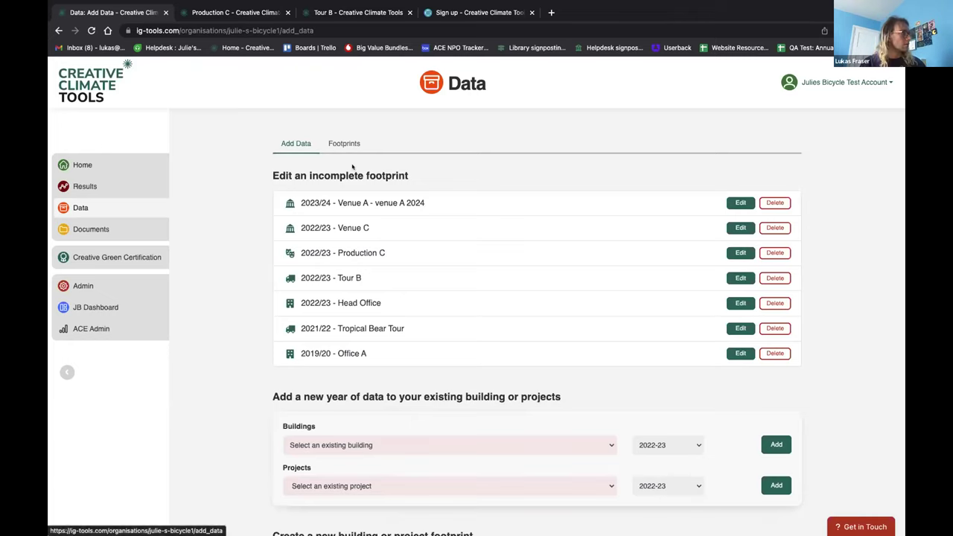
click(338, 146)
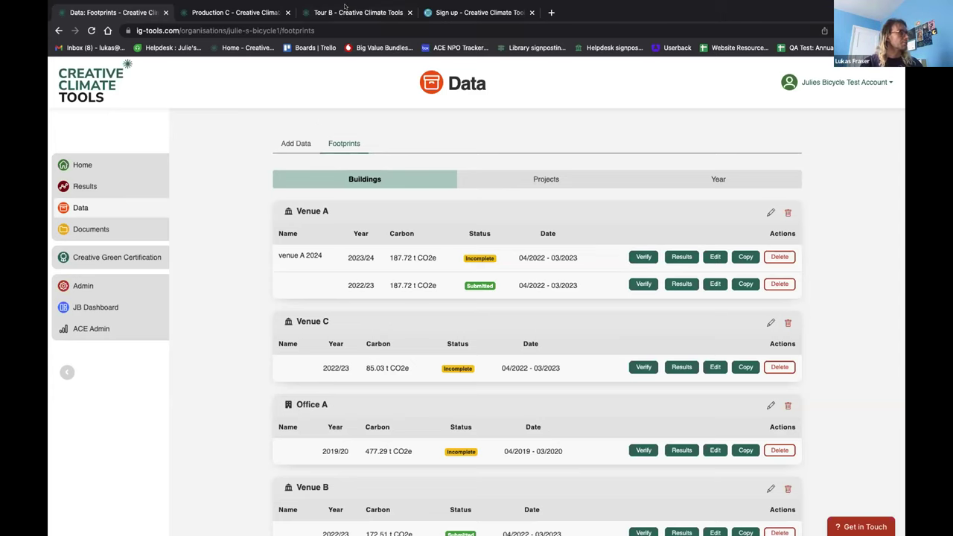
drag(290, 12, 223, 12)
click(112, 12)
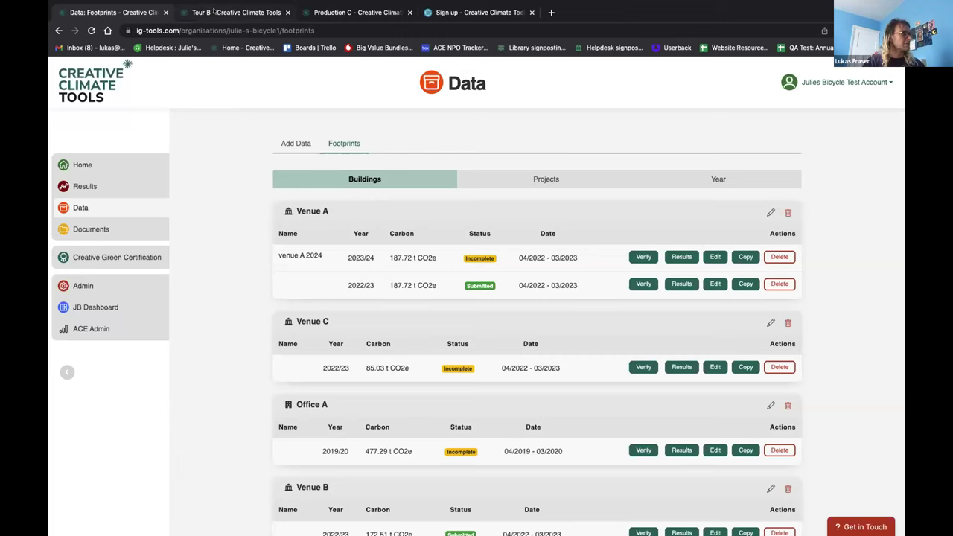
- Switch to the Tour B footprint and look over its General section, from the date range to the notes
click(215, 12)
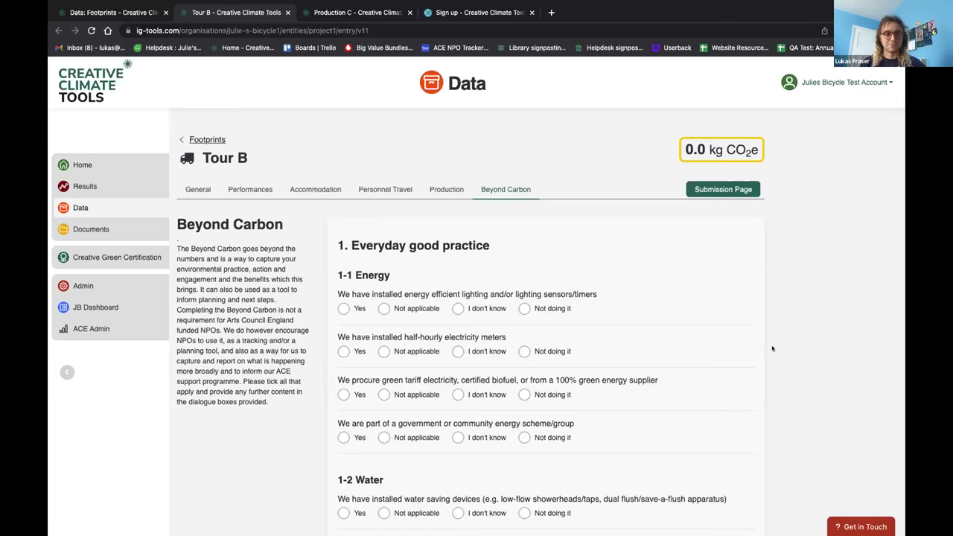
click(191, 189)
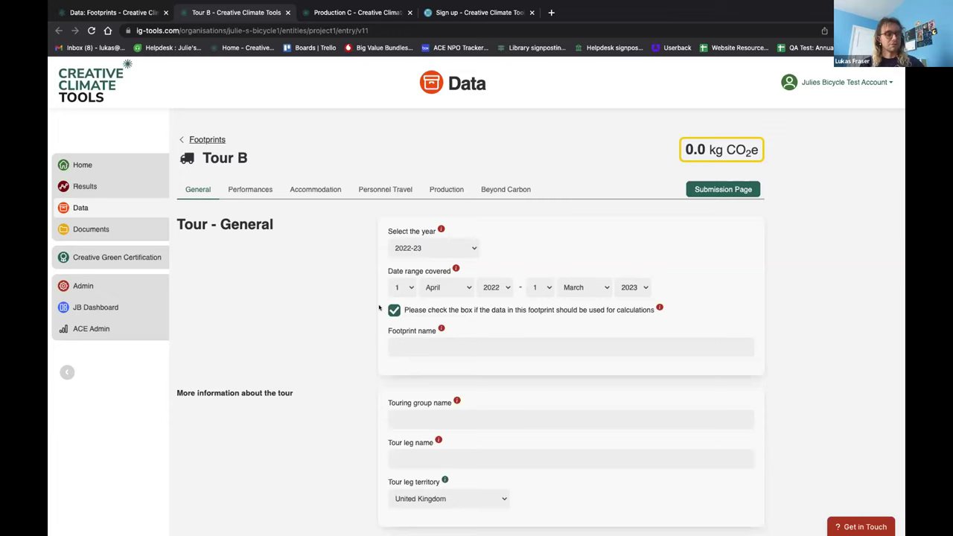
scroll(380, 321, down, 2)
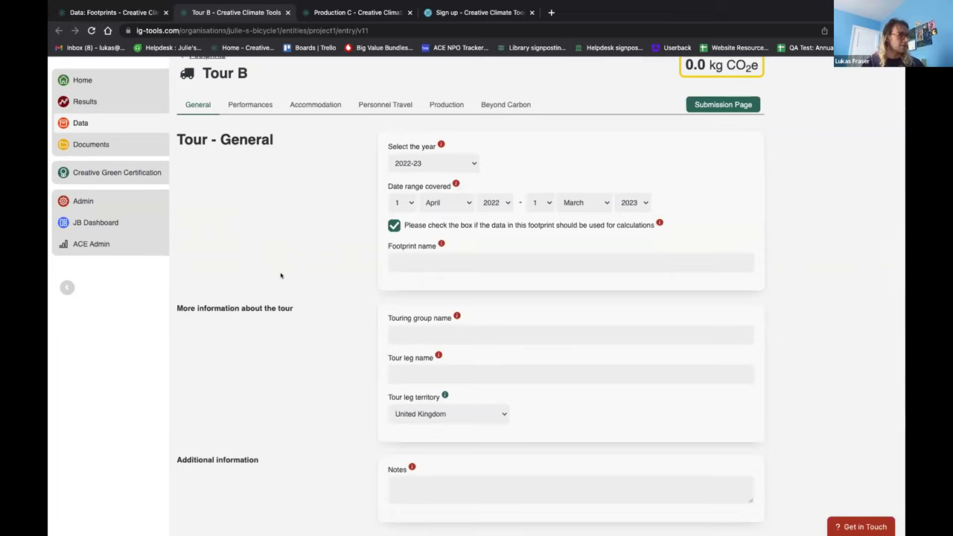
scroll(280, 274, down, 1)
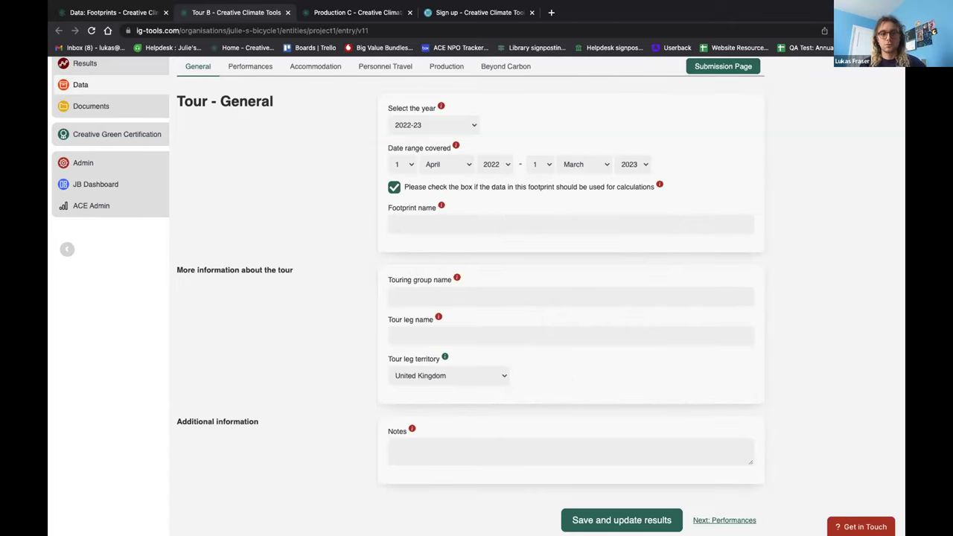
- Examine Tour B's Performances section, covering the indoor size categories and the urban, peri-urban and greenfield outdoor events
scroll(224, 137, up, 1)
scroll(222, 137, up, 1)
click(250, 127)
scroll(334, 251, down, 1)
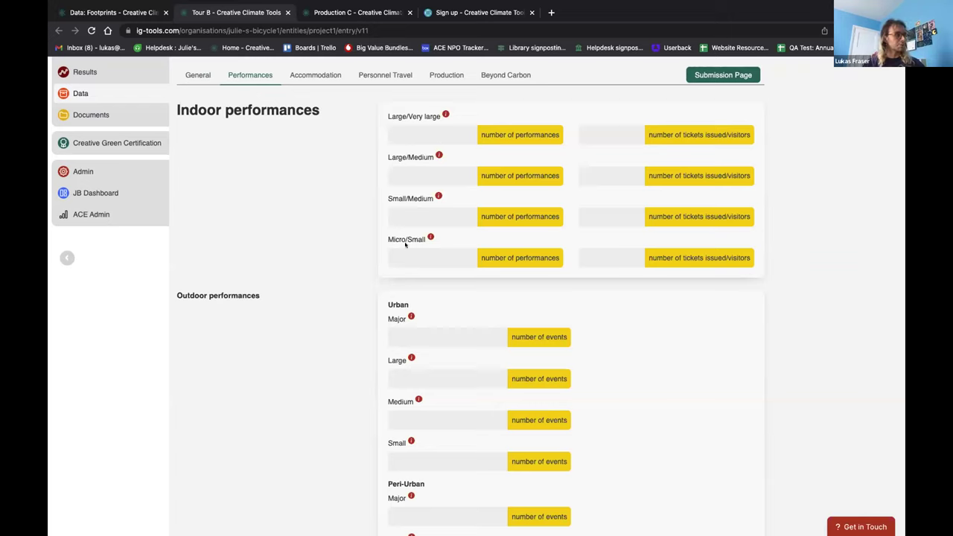
scroll(337, 300, down, 2)
scroll(336, 300, down, 5)
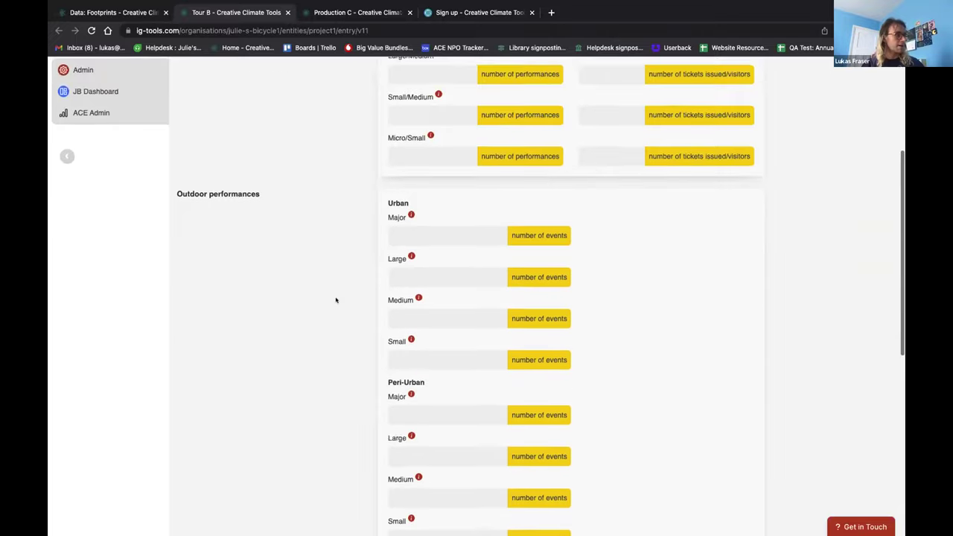
scroll(334, 300, up, 5)
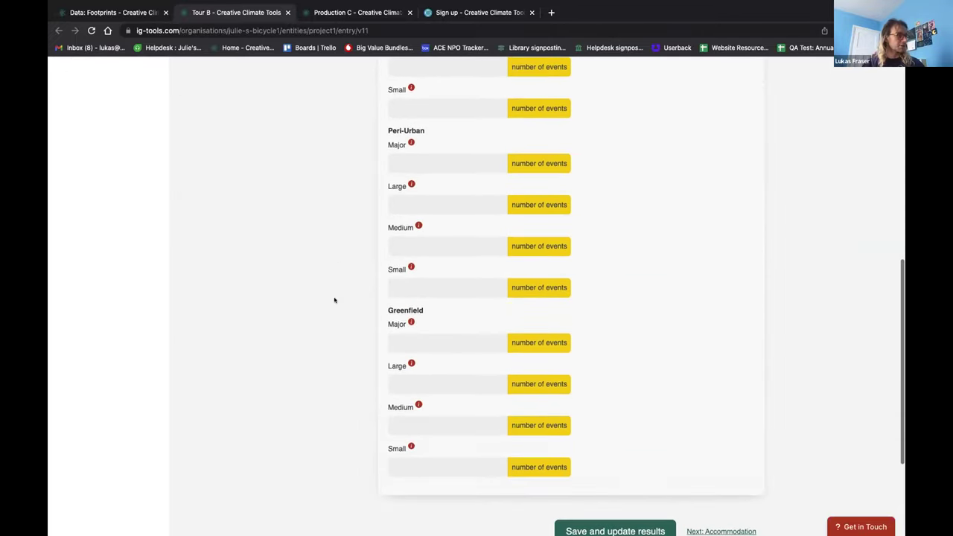
scroll(331, 299, up, 1)
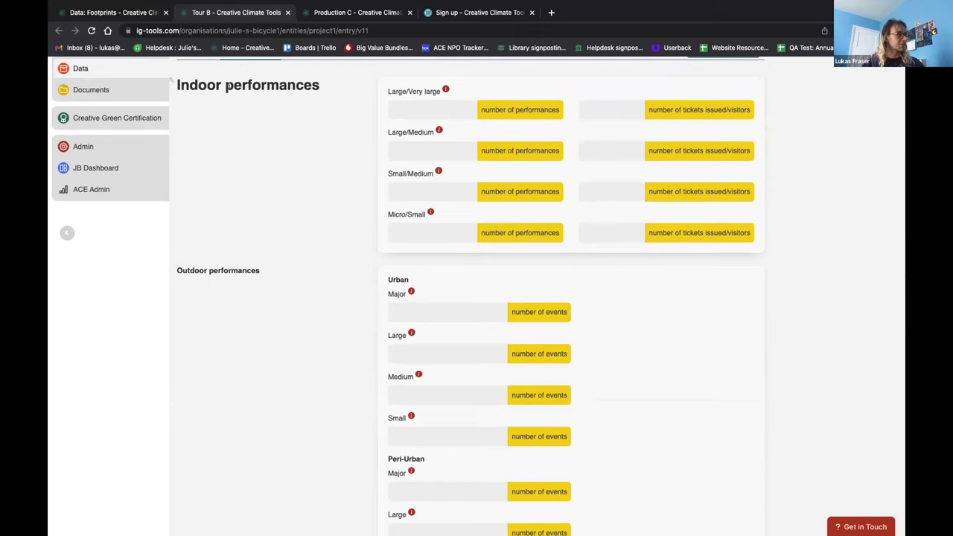
scroll(250, 167, down, 1)
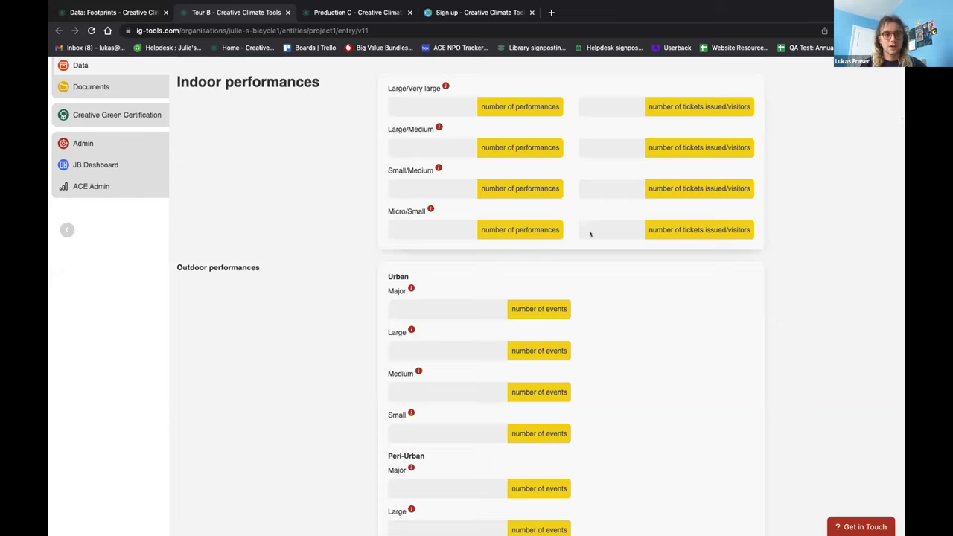
- Look over Tour B's Accommodation section and its Personnel Travel section, from car journeys to chartered flights
scroll(590, 234, up, 5)
click(315, 189)
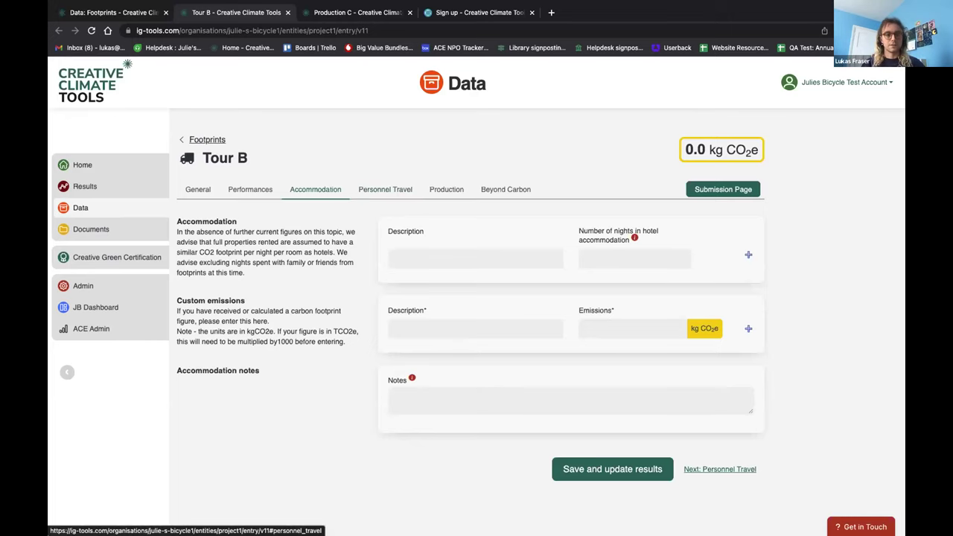
click(383, 191)
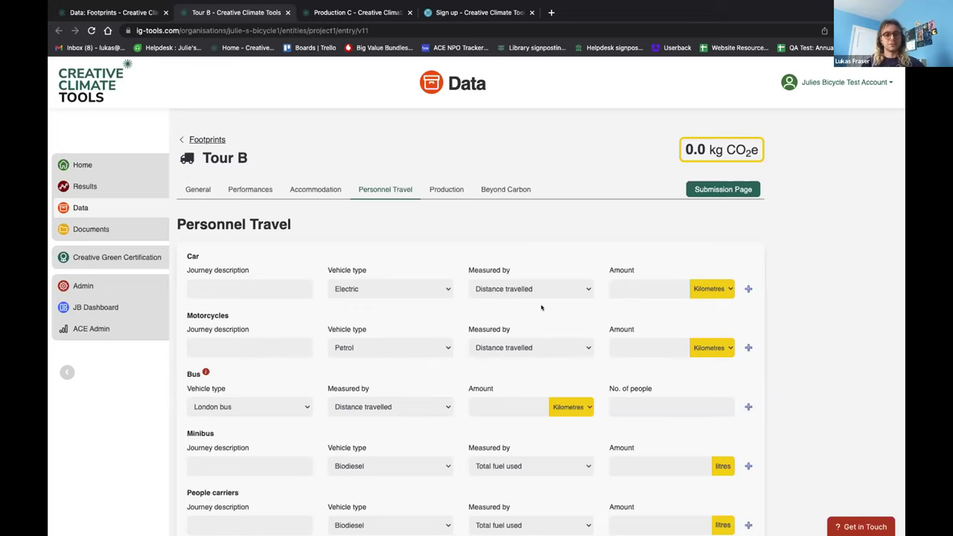
scroll(450, 324, down, 5)
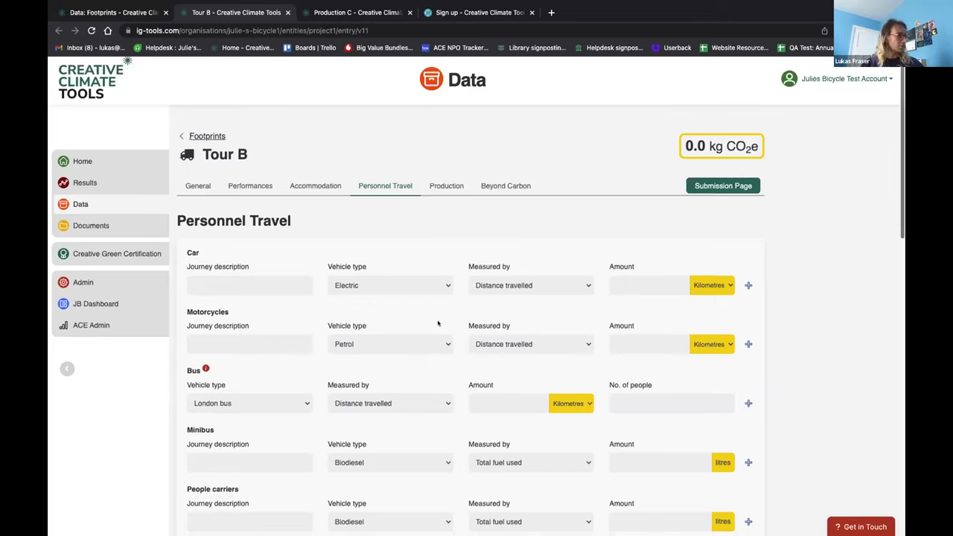
scroll(430, 326, down, 2)
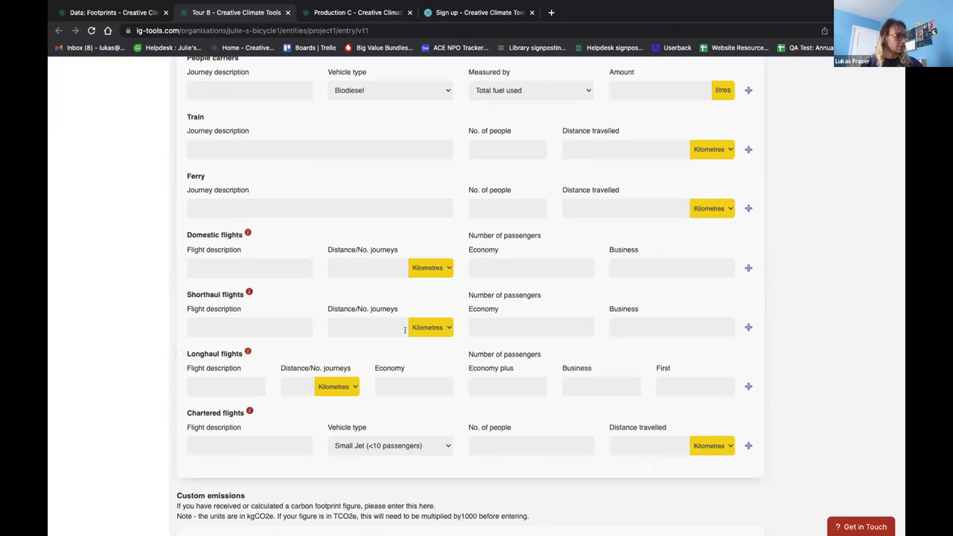
scroll(595, 309, up, 6)
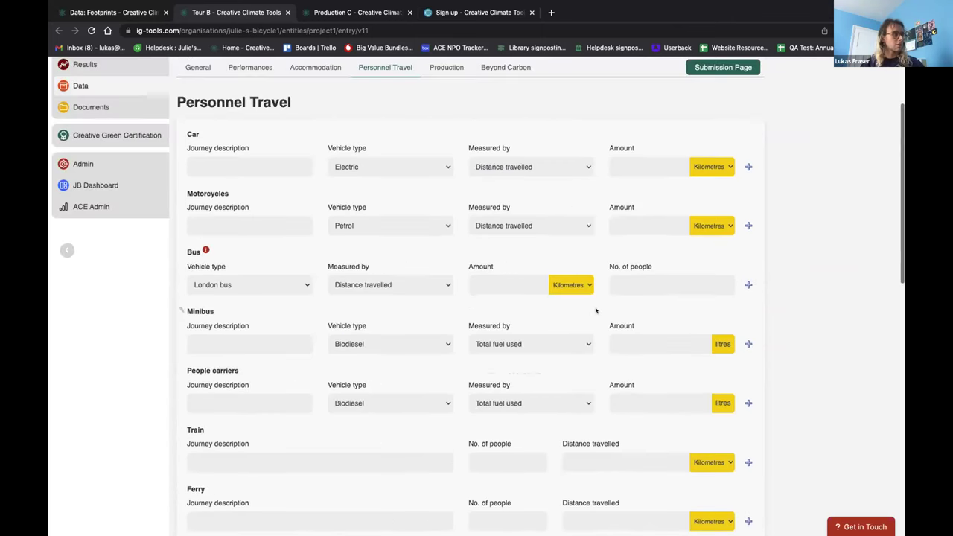
- Examine Tour B's Production section, including the show power and the weight transported by trucking freight
click(447, 116)
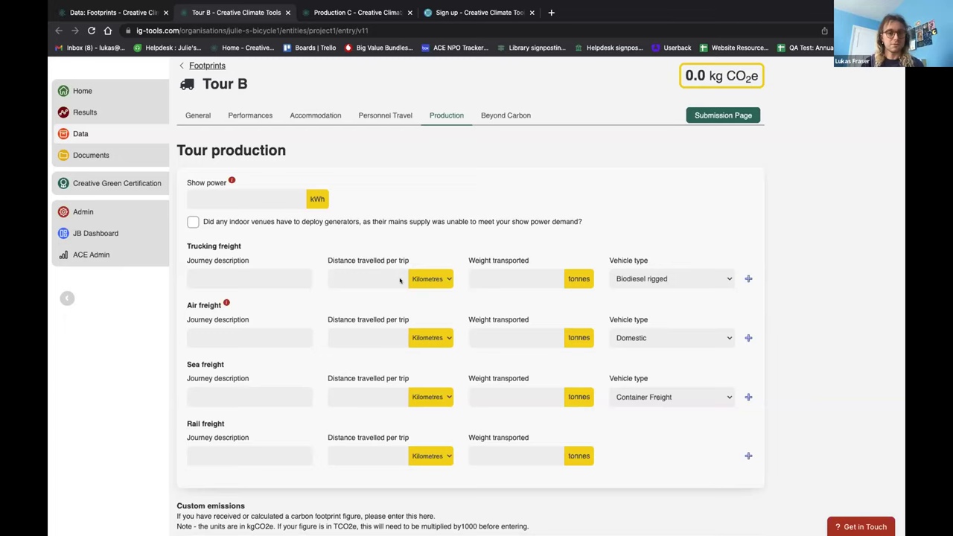
scroll(352, 297, down, 1)
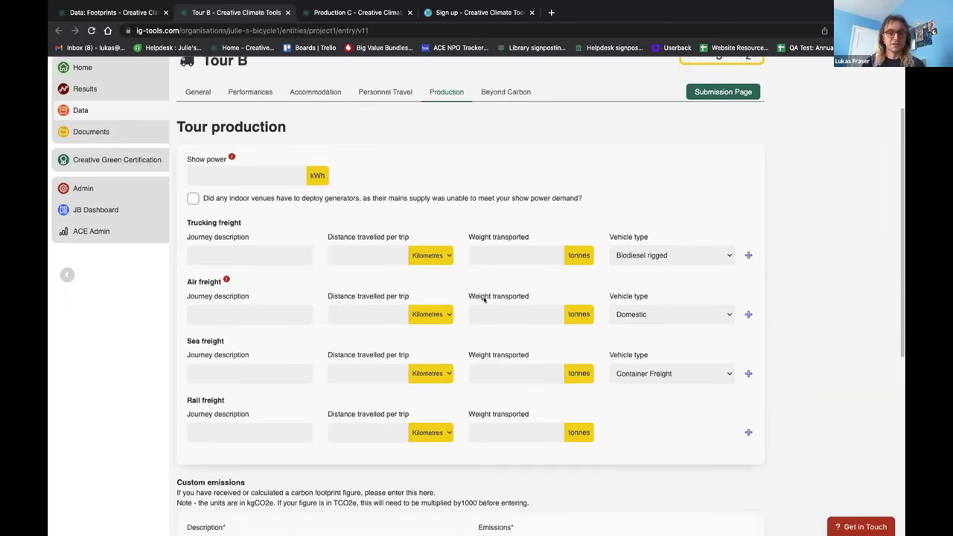
click(484, 256)
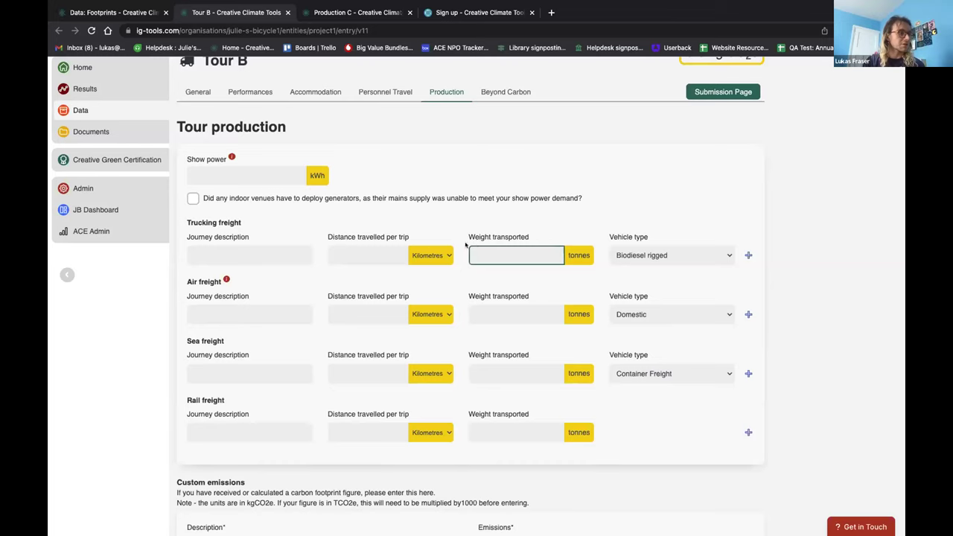
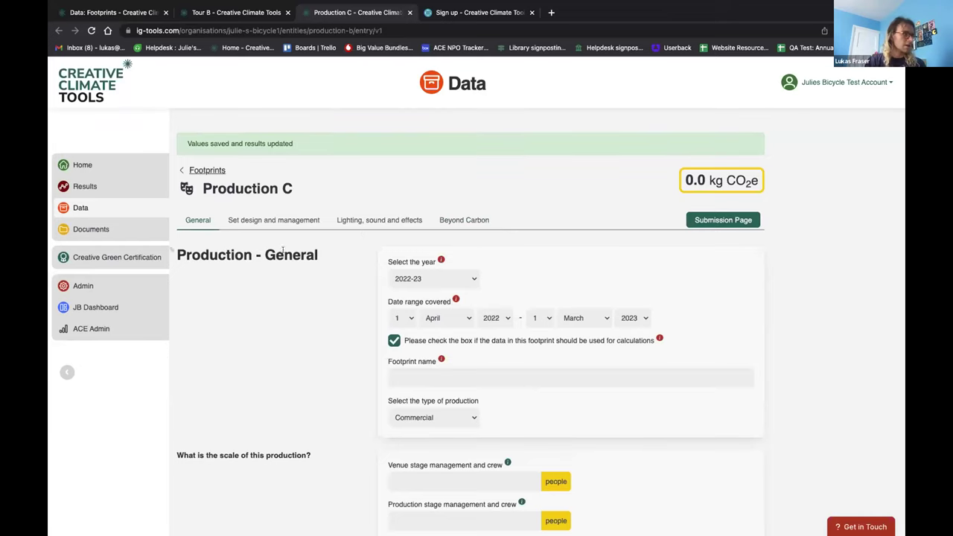
- Look over Production C's General section, including the scale of the production, and compare it with the Tour B page
scroll(335, 398, down, 3)
scroll(336, 399, down, 6)
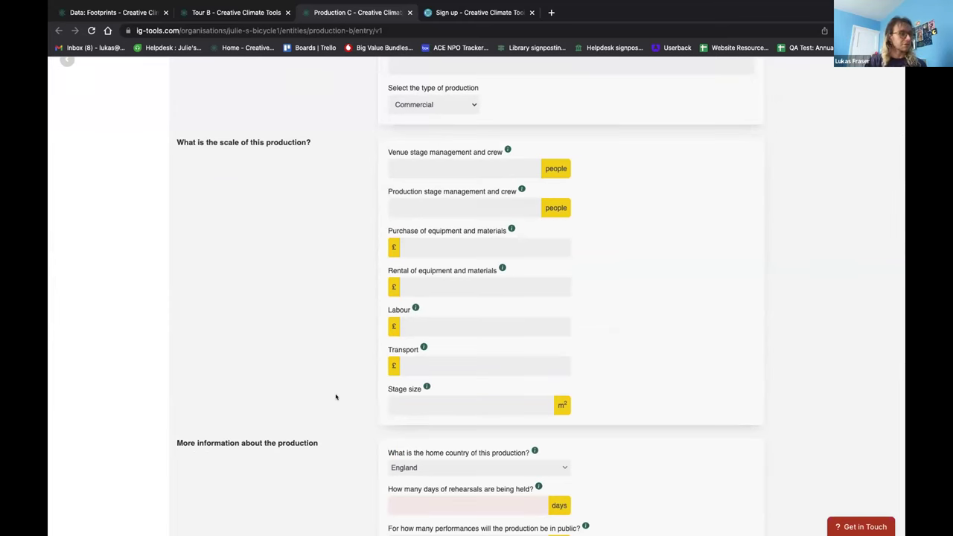
scroll(335, 397, up, 9)
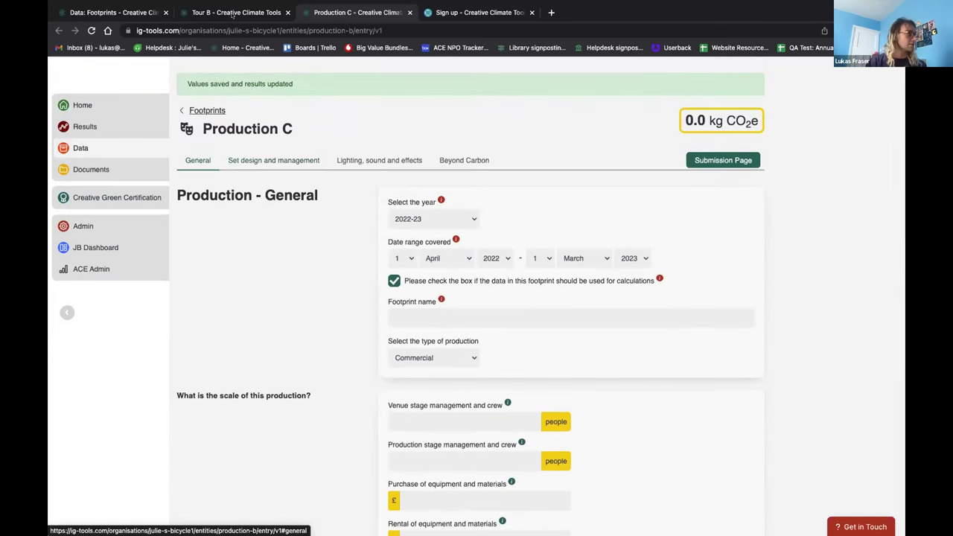
click(232, 12)
key(ctrl+Tab)
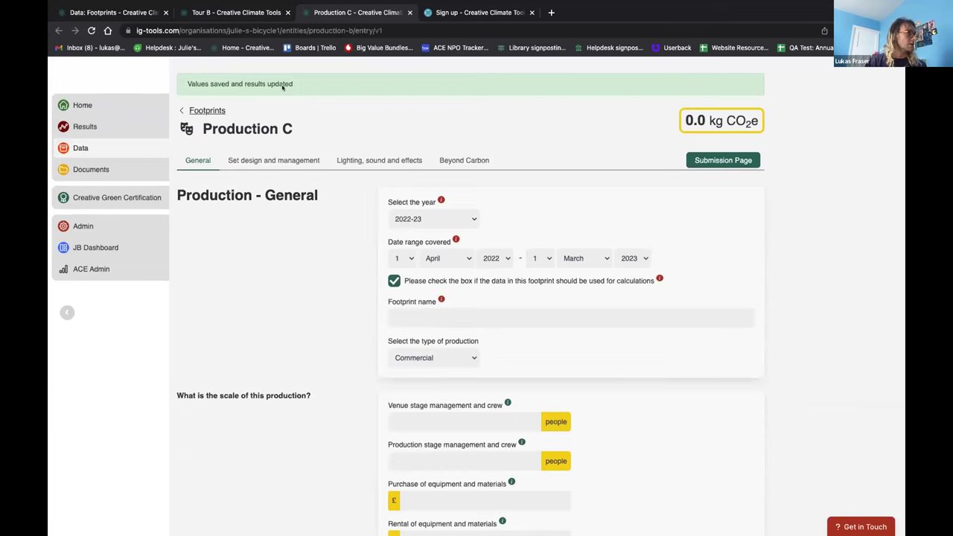
key(ctrl+shift+Tab)
key(ctrl+Tab)
- Open Production C's Set design and management section and check the source options for plywood in the timber details
click(250, 161)
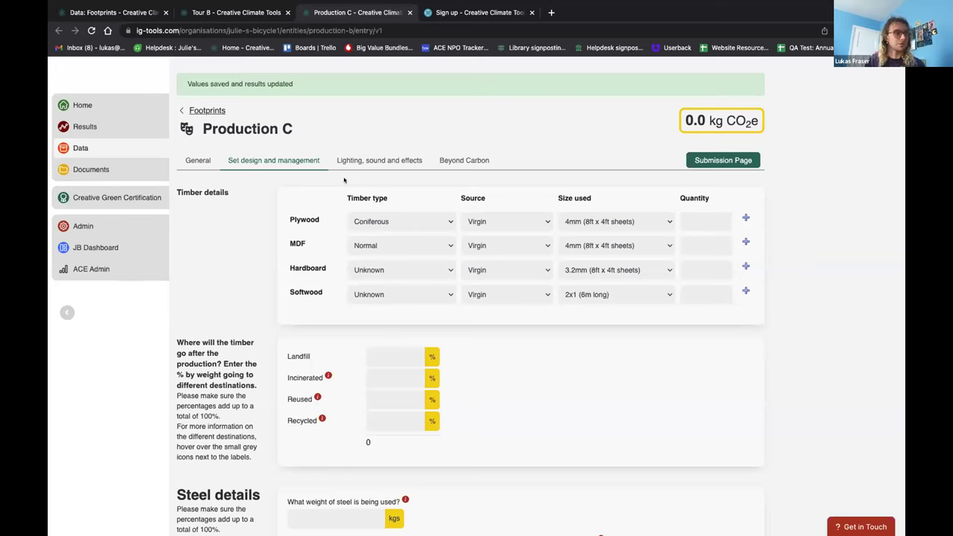
click(495, 221)
click(588, 210)
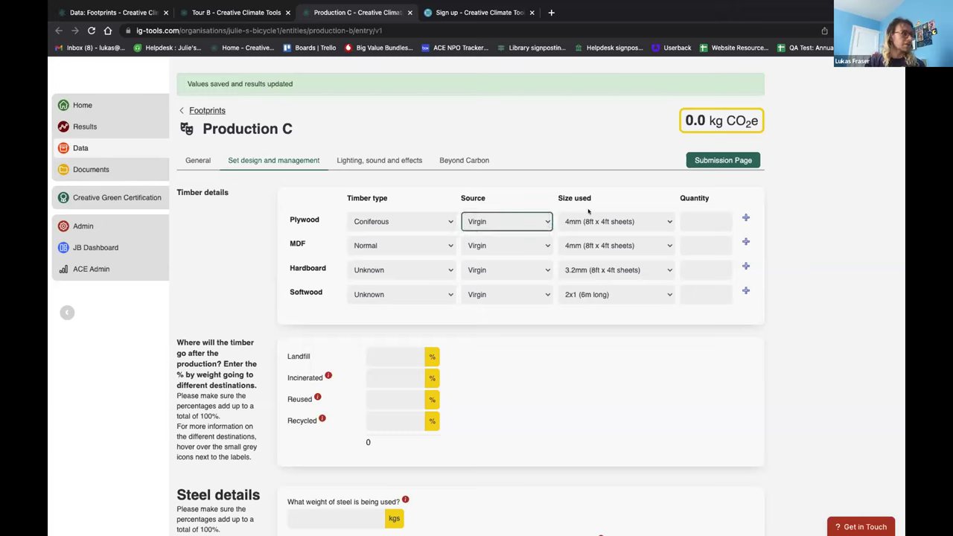
- Check the size and timber type options for plywood in Production C's timber details
click(588, 221)
click(394, 222)
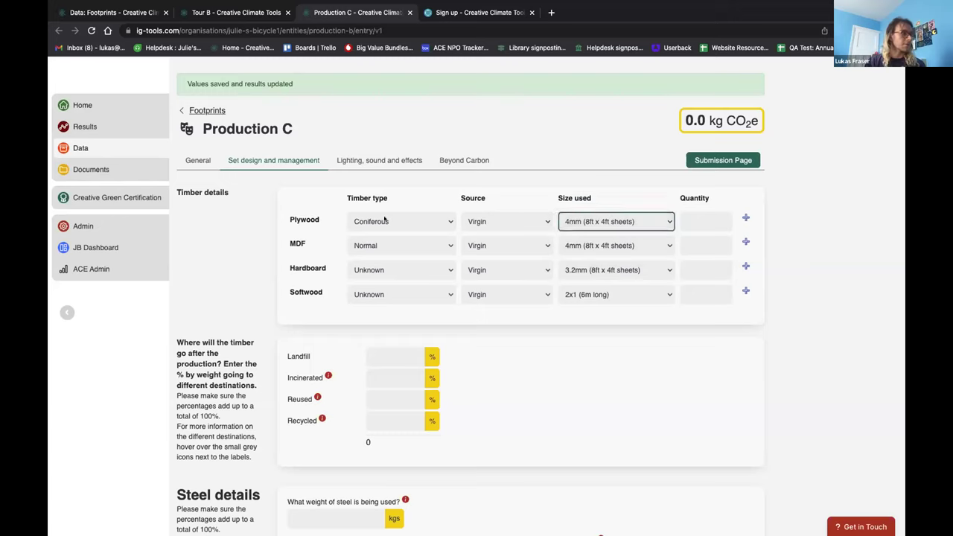
click(385, 222)
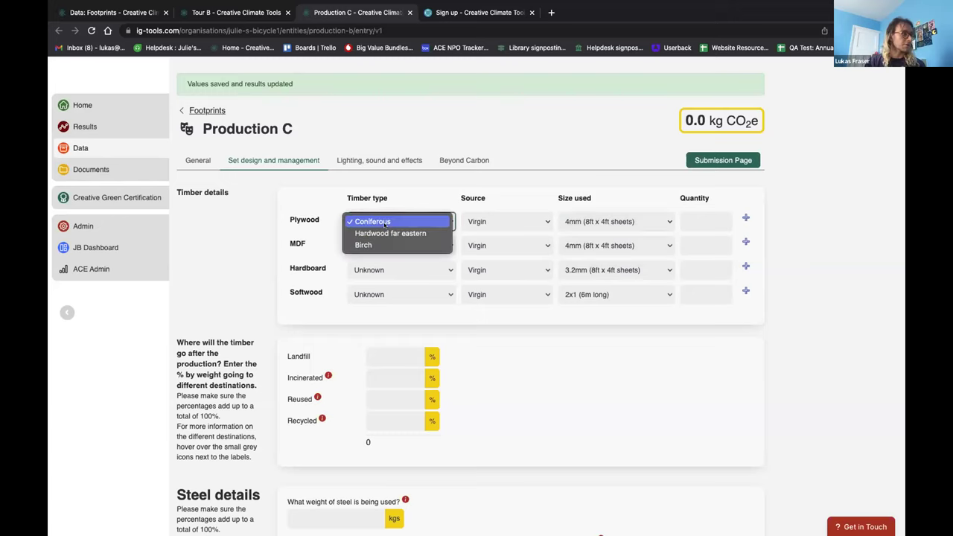
click(326, 236)
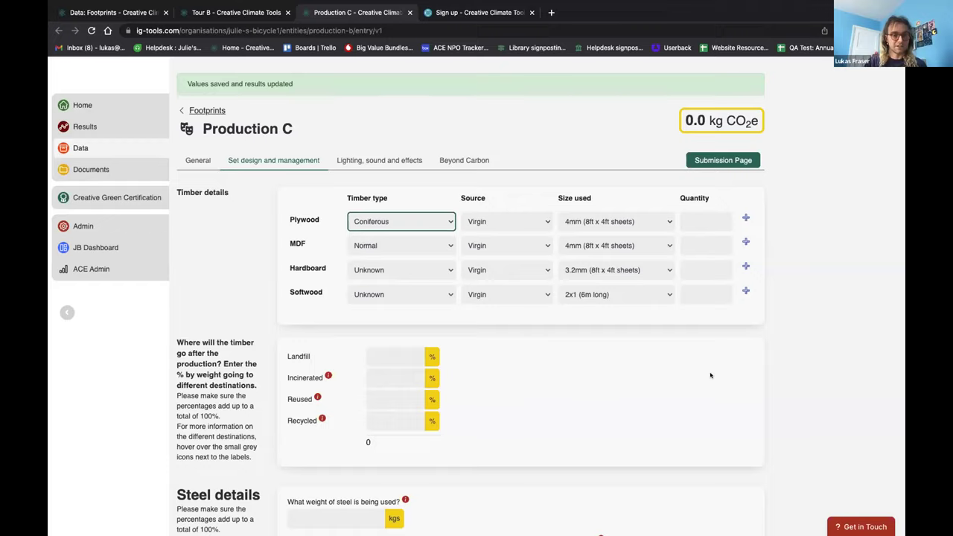
- Look over Production C's timber destinations, steel, flooring and custom emissions fields, and its Lighting, sound and effects section
scroll(707, 374, down, 1)
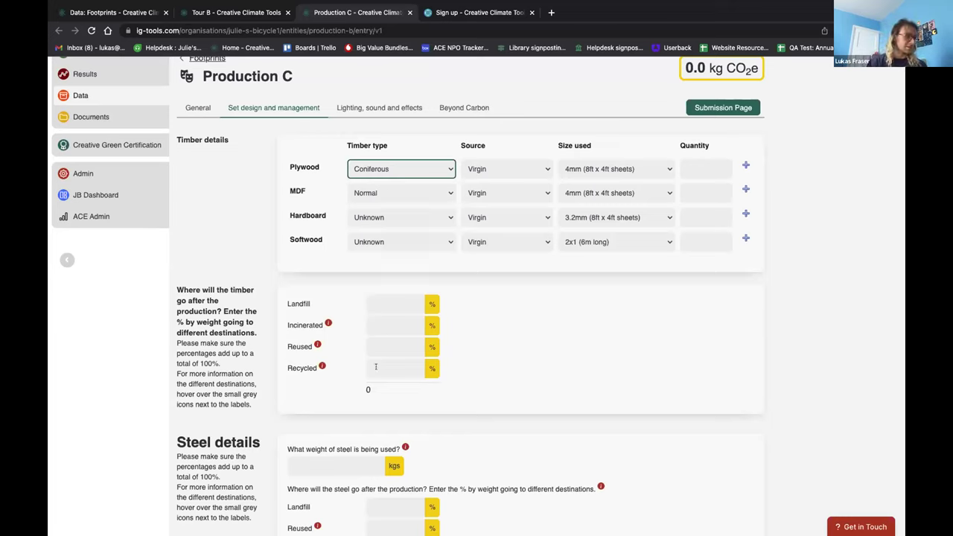
scroll(673, 376, down, 1)
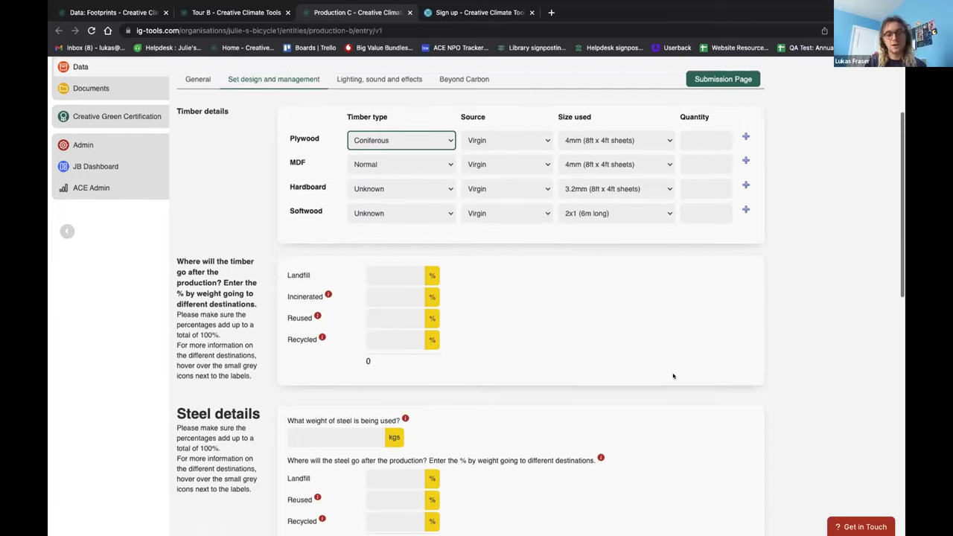
scroll(672, 376, down, 3)
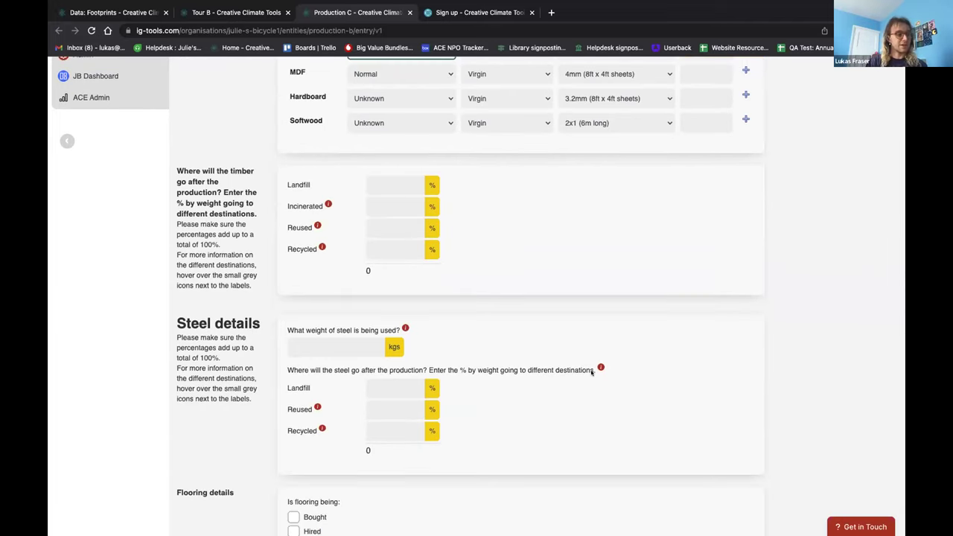
scroll(592, 372, down, 6)
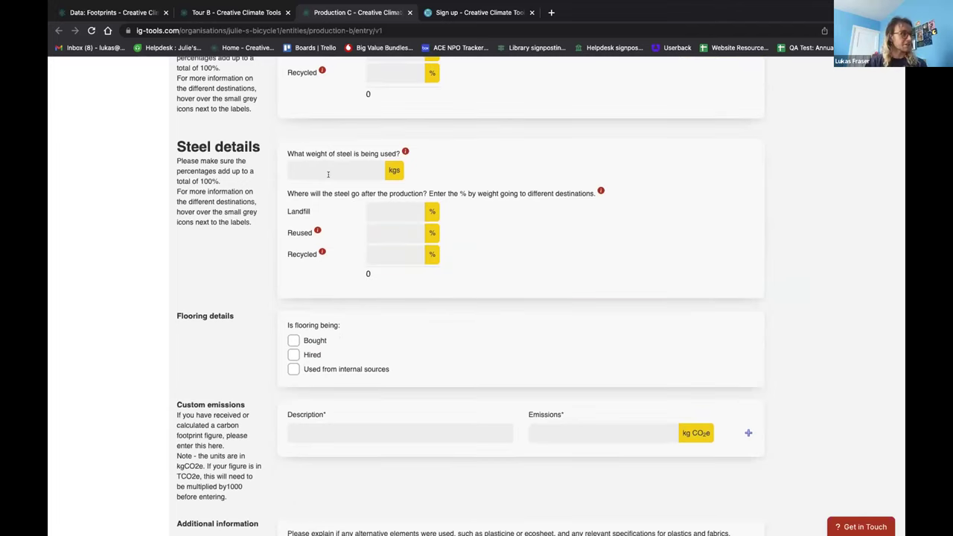
scroll(328, 175, up, 5)
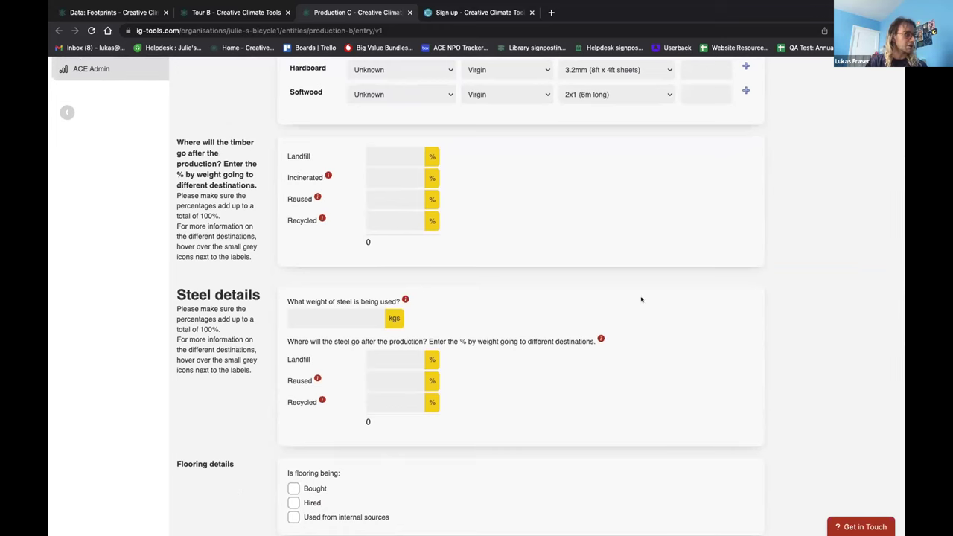
scroll(700, 290, up, 8)
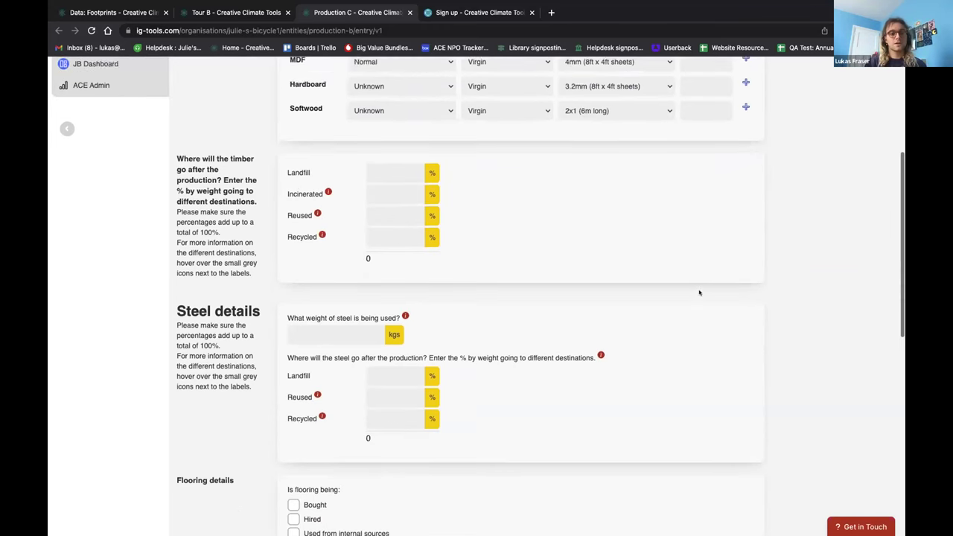
click(336, 226)
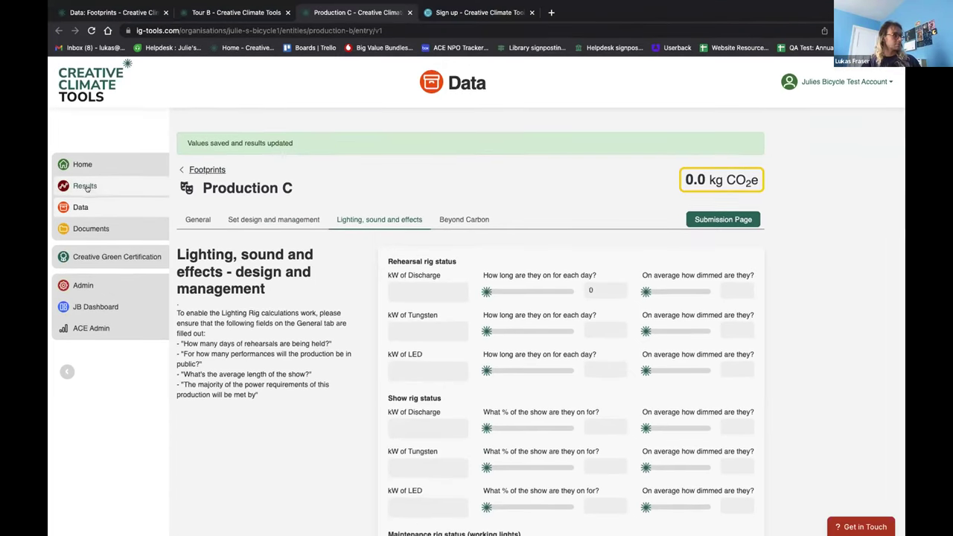
- Open the results summary, check the available years, and break down the Energy share of the 2022-23 impact chart
click(58, 217)
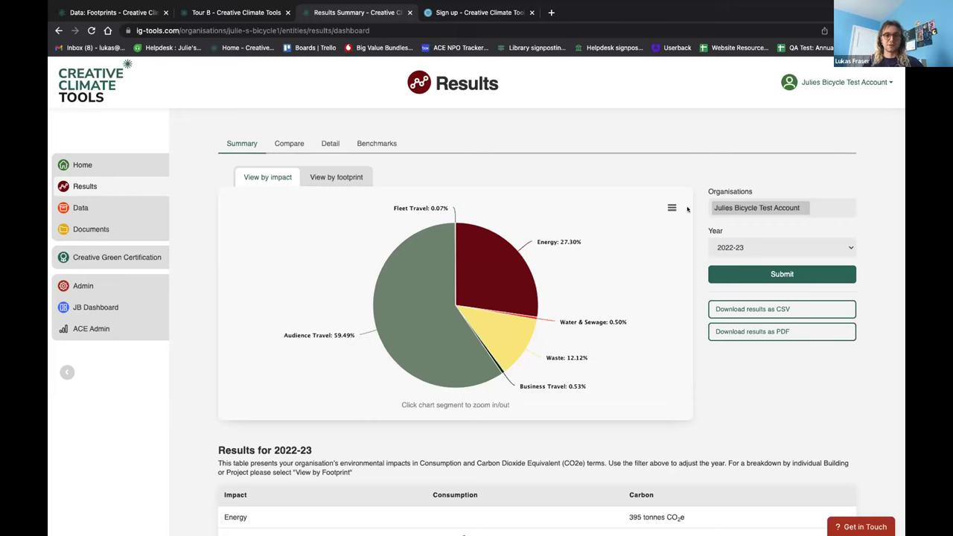
click(764, 250)
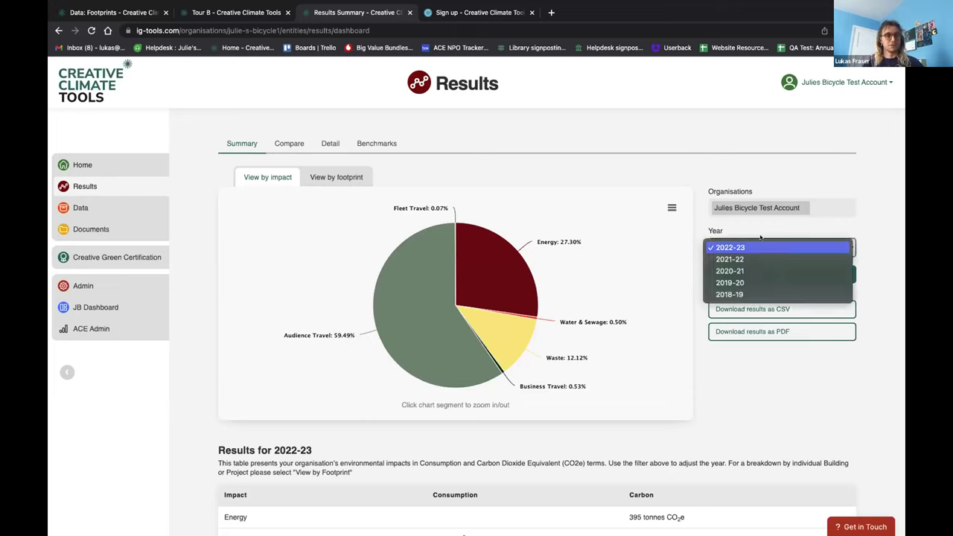
click(674, 262)
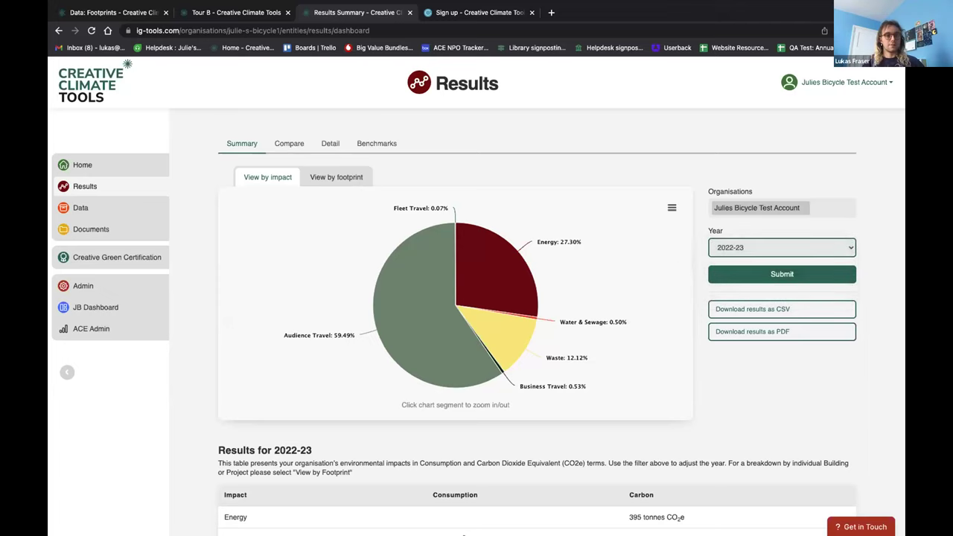
mouse_move(487, 294)
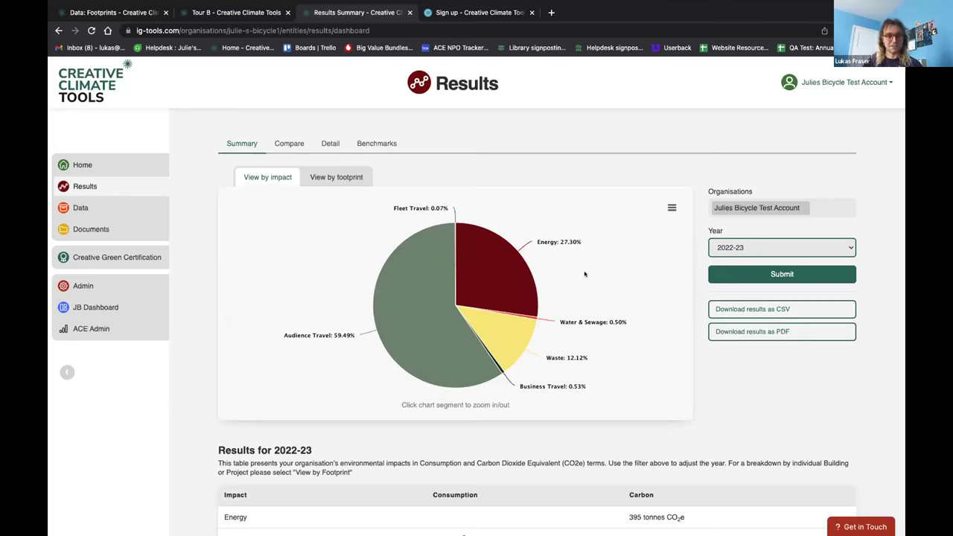
click(494, 270)
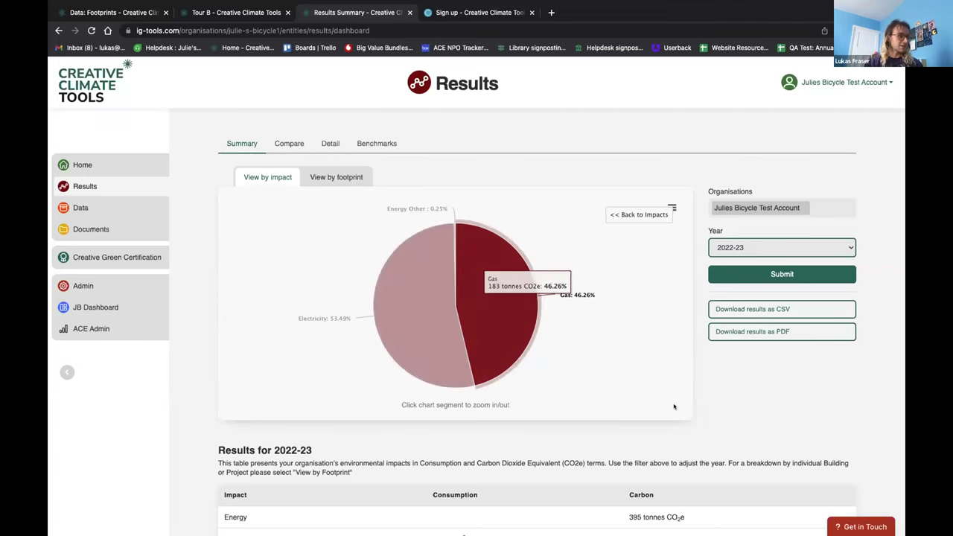
mouse_move(364, 224)
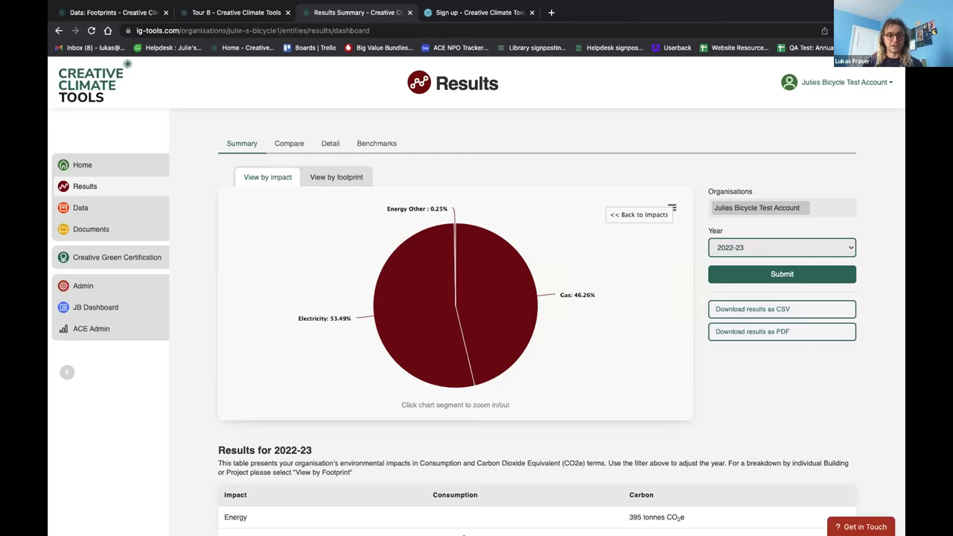
- Show the 2022-23 summary by footprint and download the chart as a JPEG image
click(336, 178)
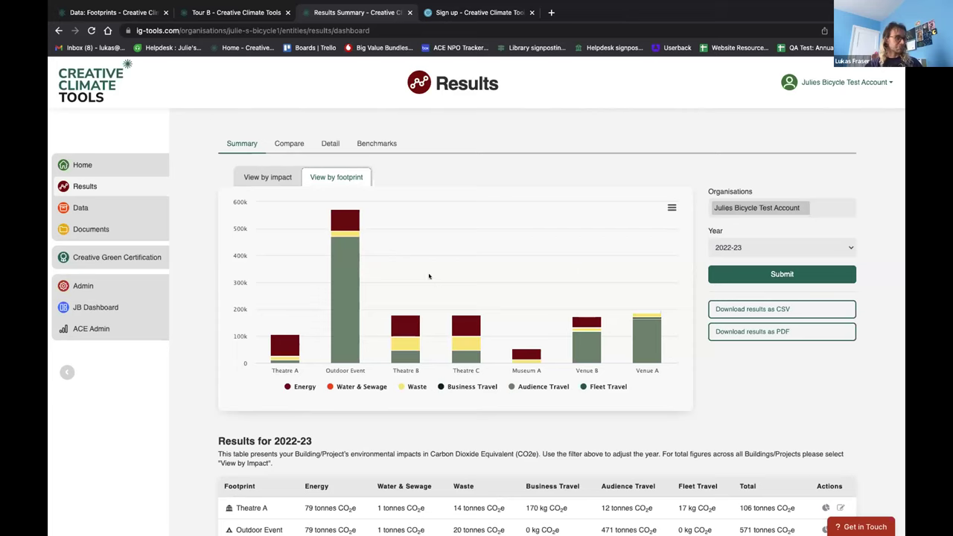
mouse_move(331, 320)
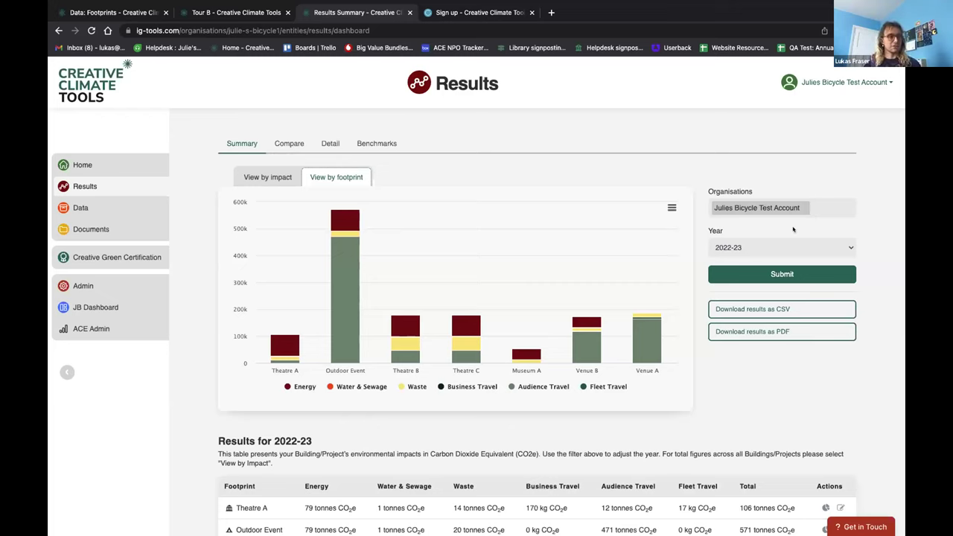
click(672, 209)
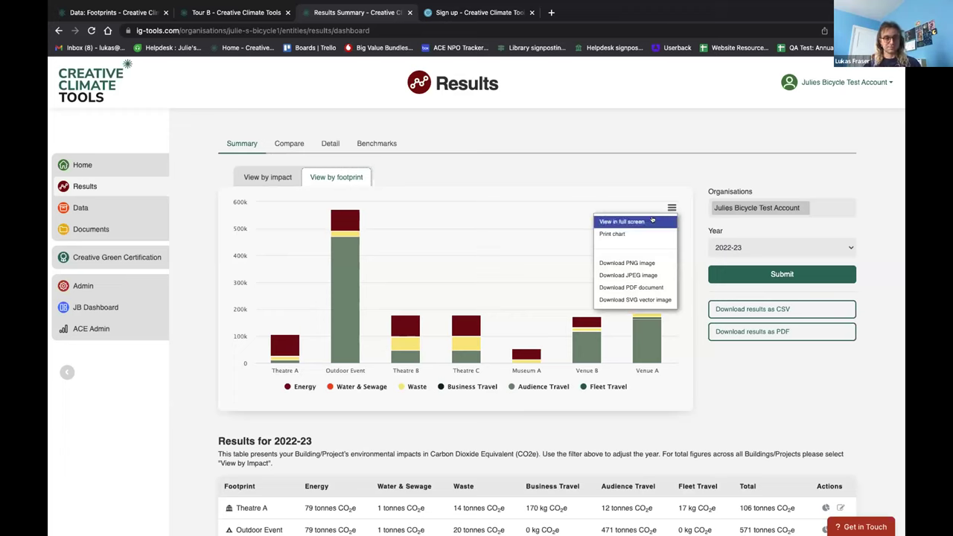
click(645, 275)
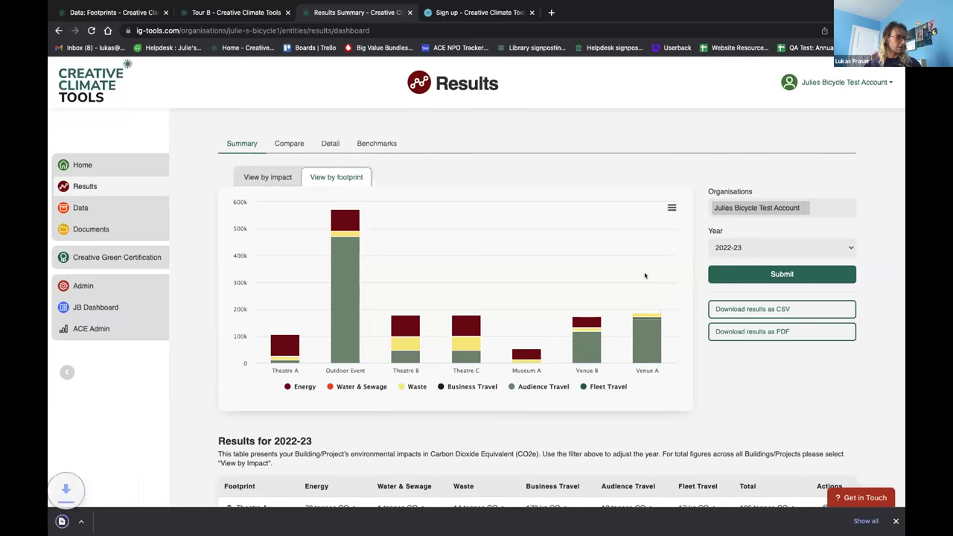
click(97, 521)
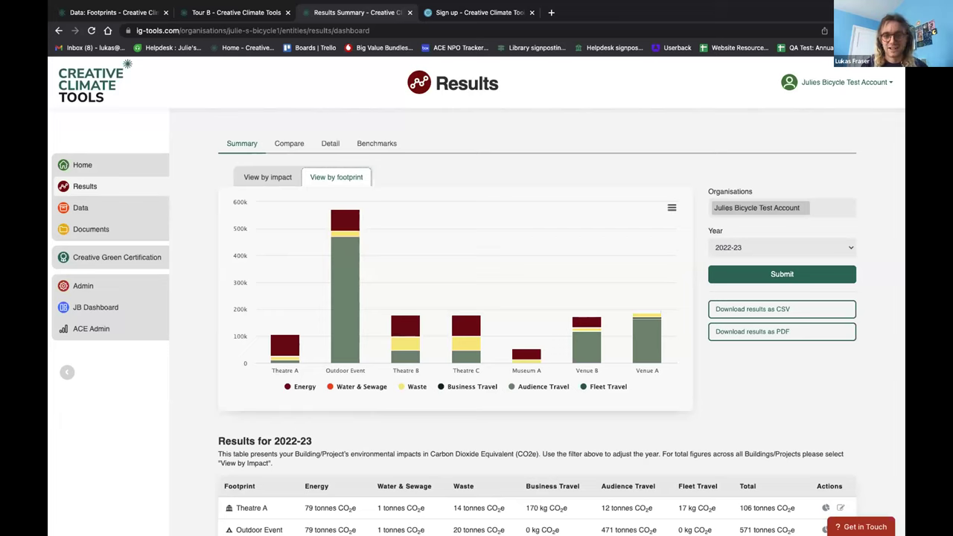
- Compare the yearly results for Theatre C since 2021-22
click(290, 145)
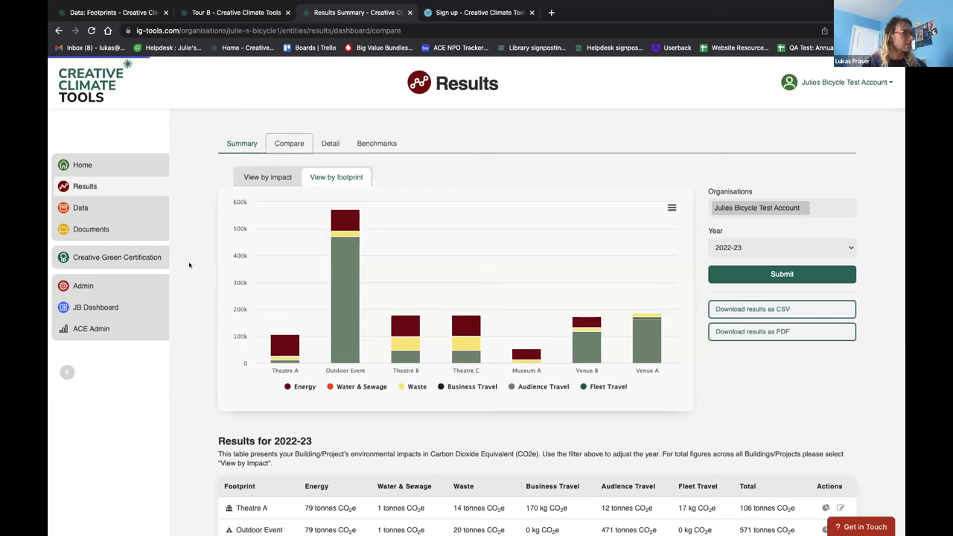
click(279, 143)
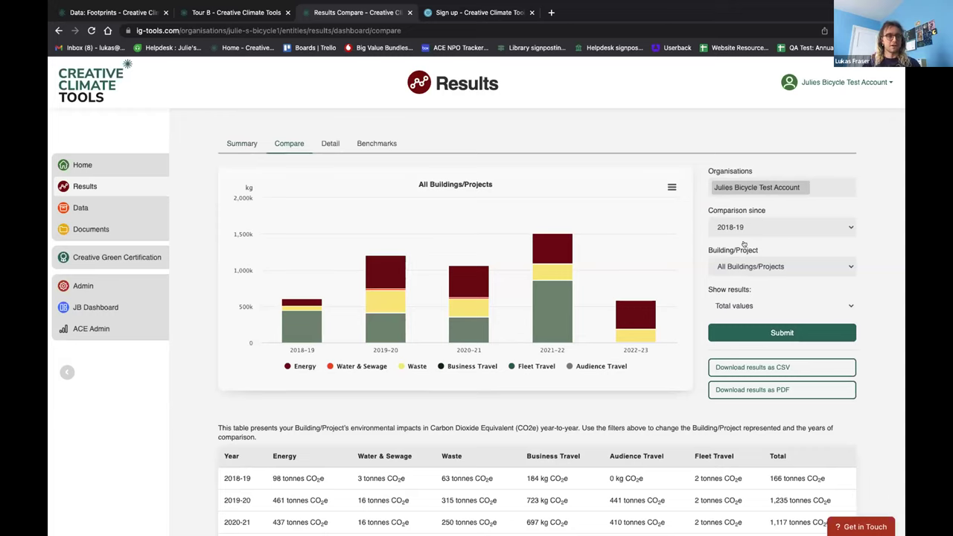
click(751, 266)
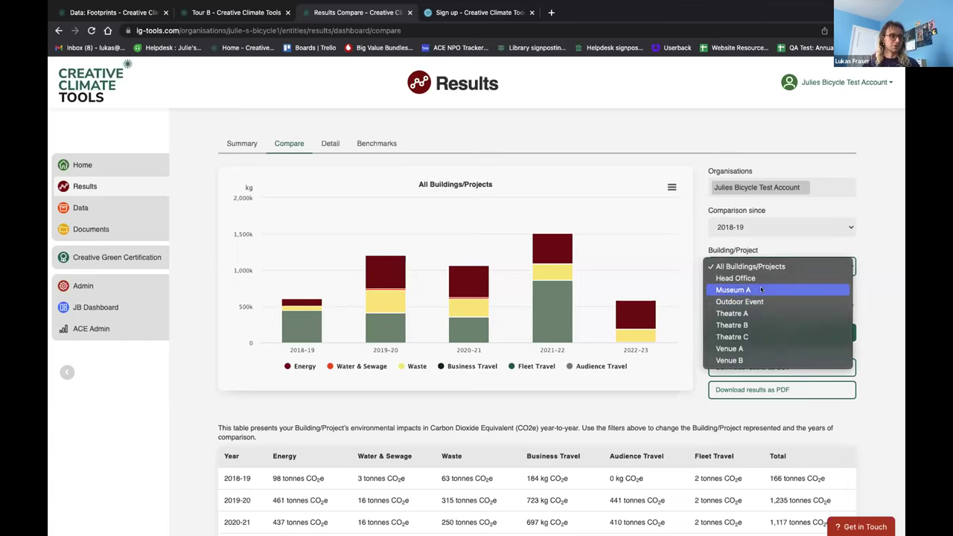
click(751, 338)
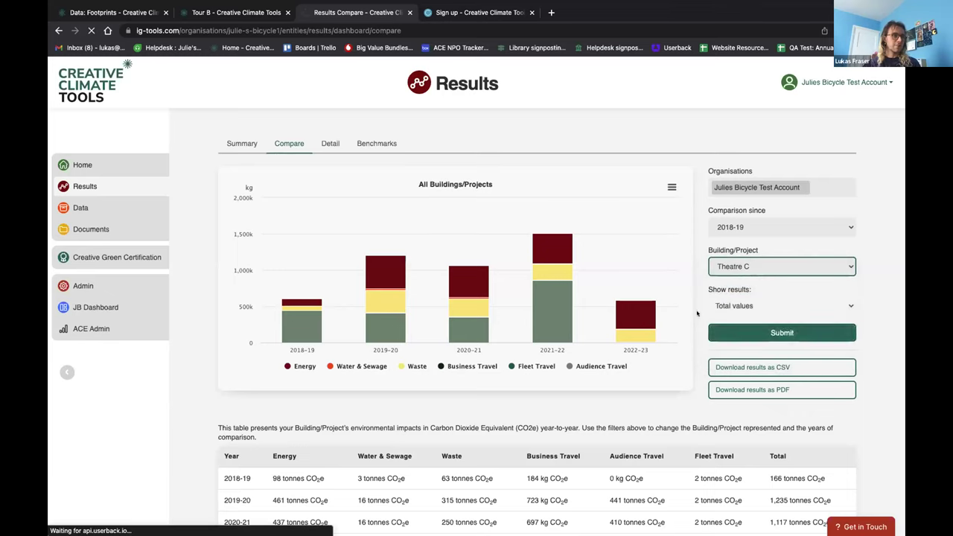
click(733, 334)
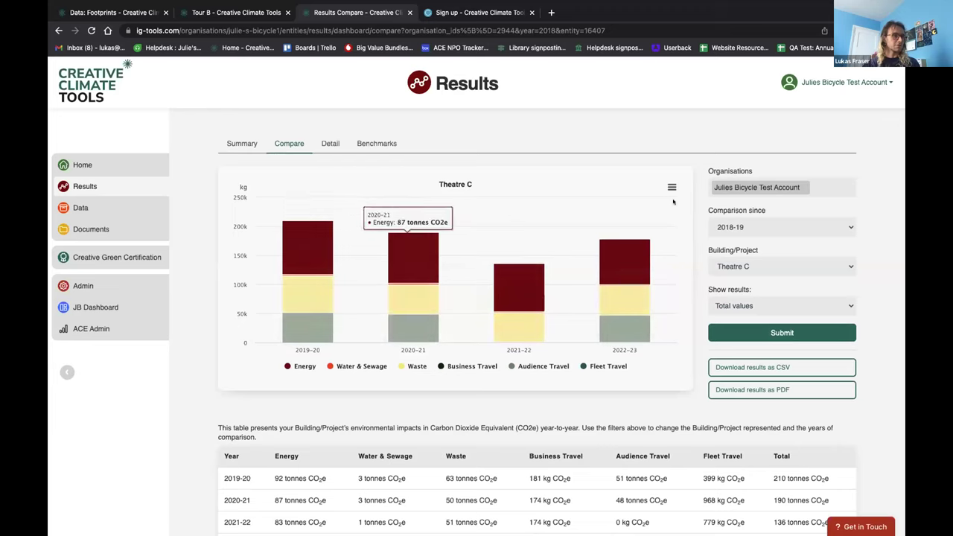
click(747, 229)
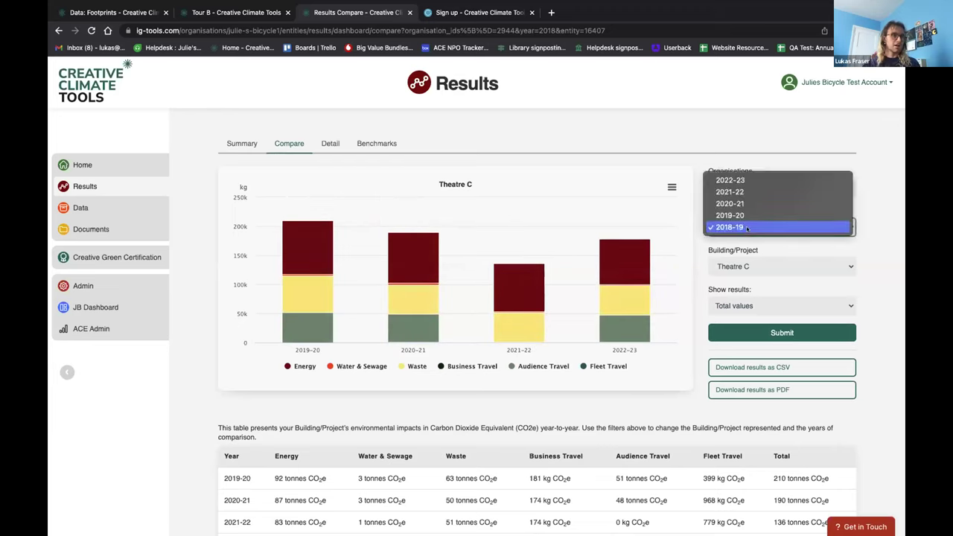
click(760, 192)
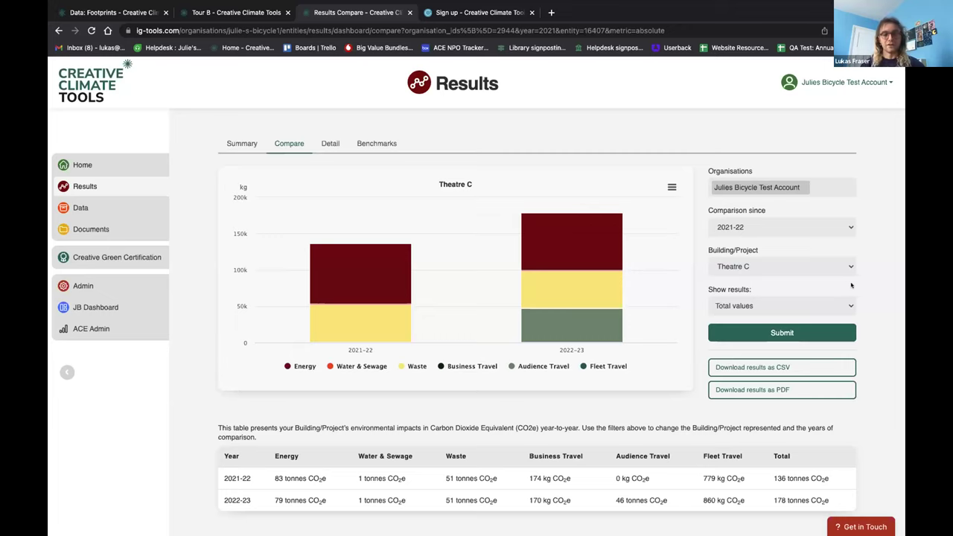
- Show Theatre C's comparison results per m2, followed by per Visitor
click(777, 307)
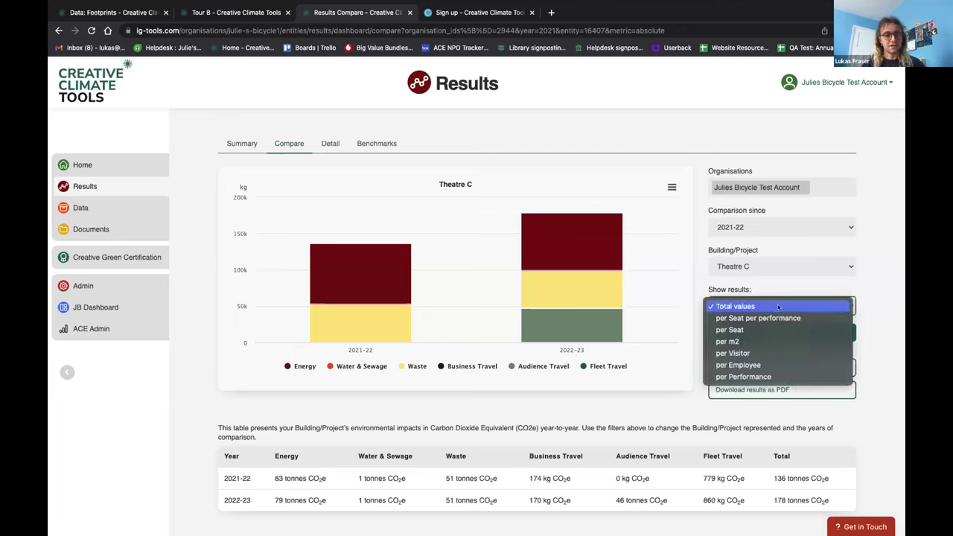
click(761, 341)
click(762, 339)
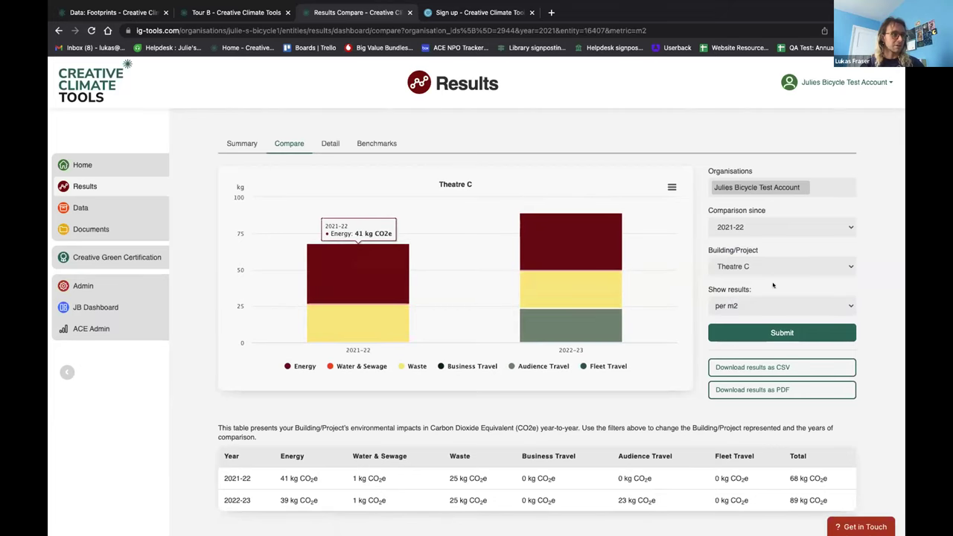
click(774, 306)
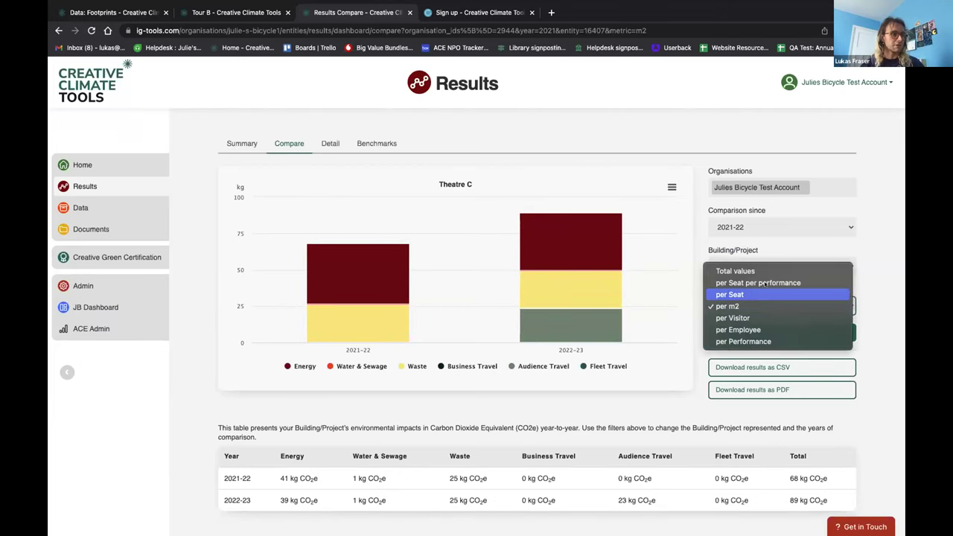
click(737, 318)
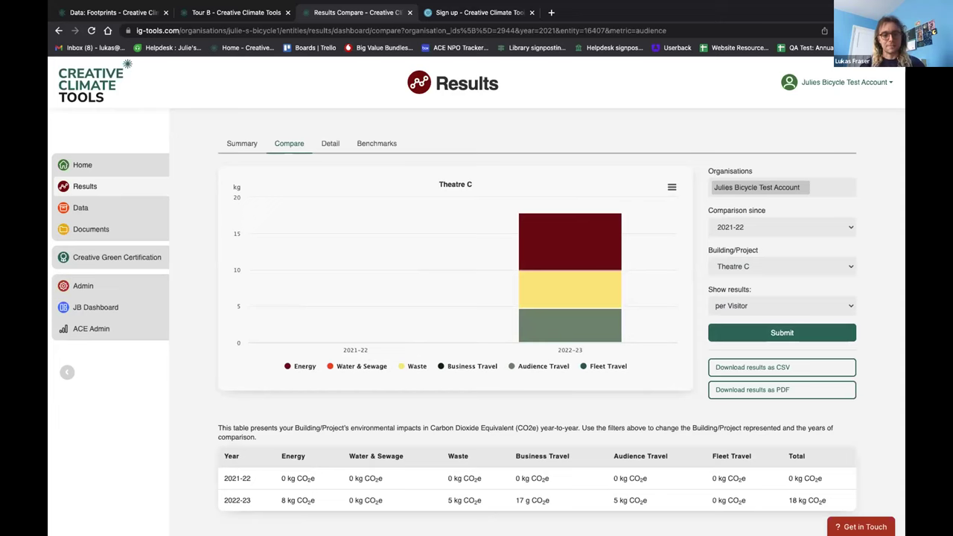
- View the detailed results for Venue A
click(320, 147)
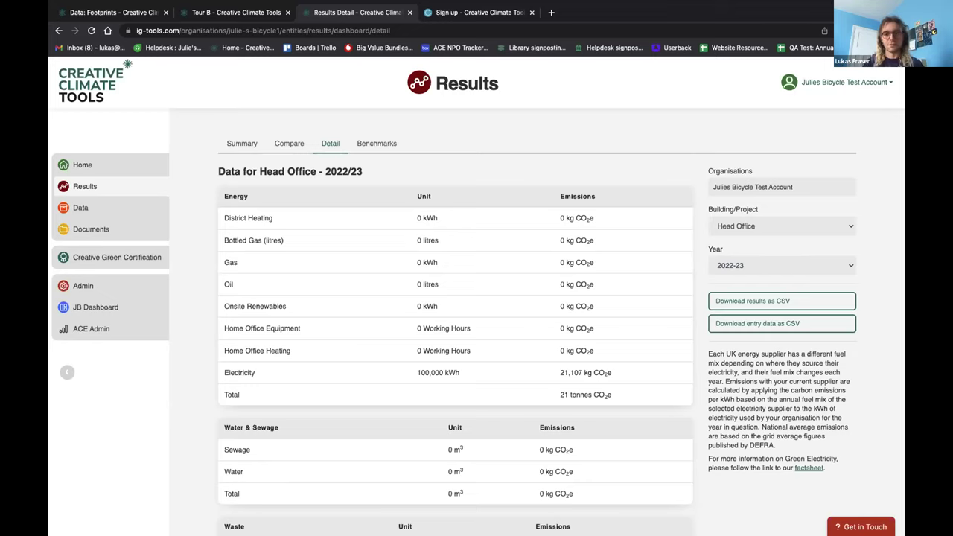
click(759, 224)
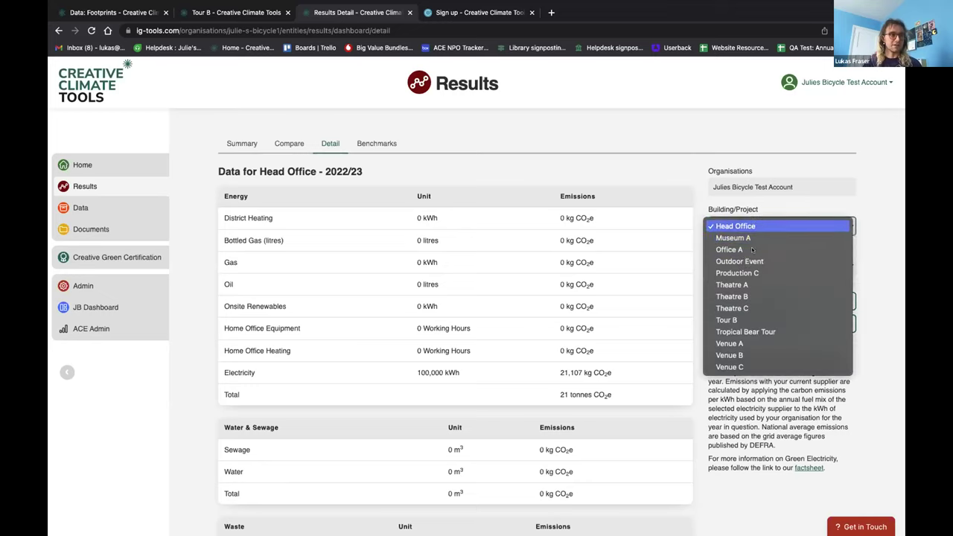
click(737, 343)
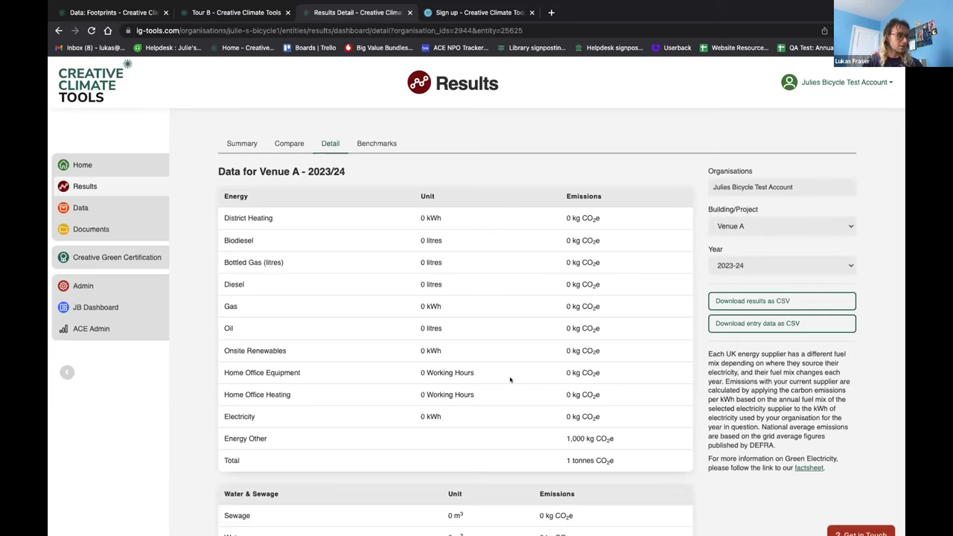
- Review Venue A's 2023-24 detail tables for energy, water and sewage, waste, business travel and audience travel
scroll(508, 381, down, 5)
scroll(507, 381, down, 6)
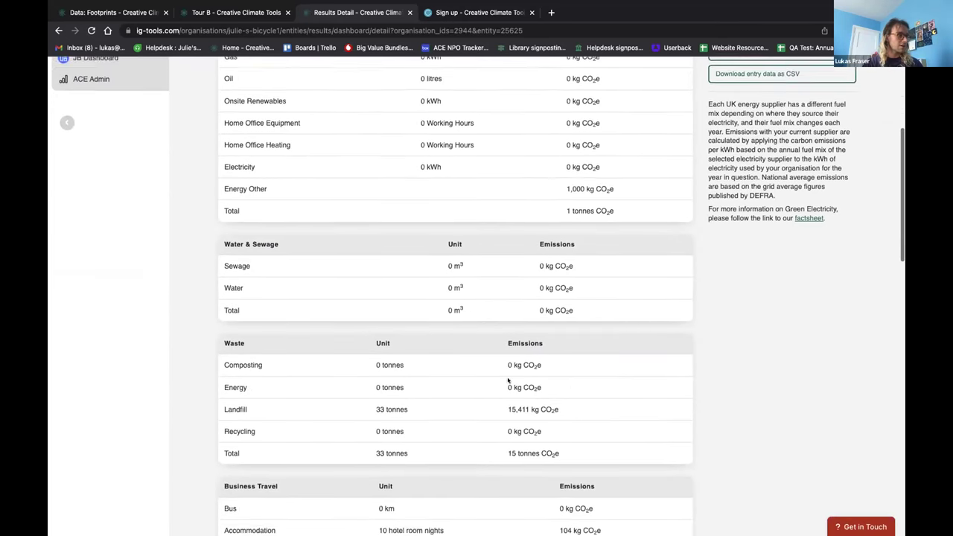
scroll(508, 378, down, 5)
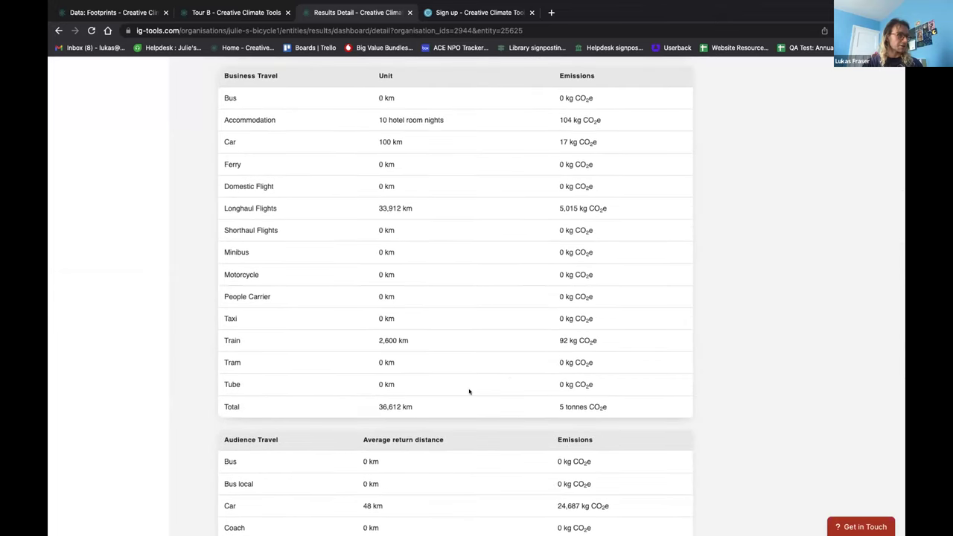
scroll(468, 390, down, 12)
scroll(475, 389, up, 20)
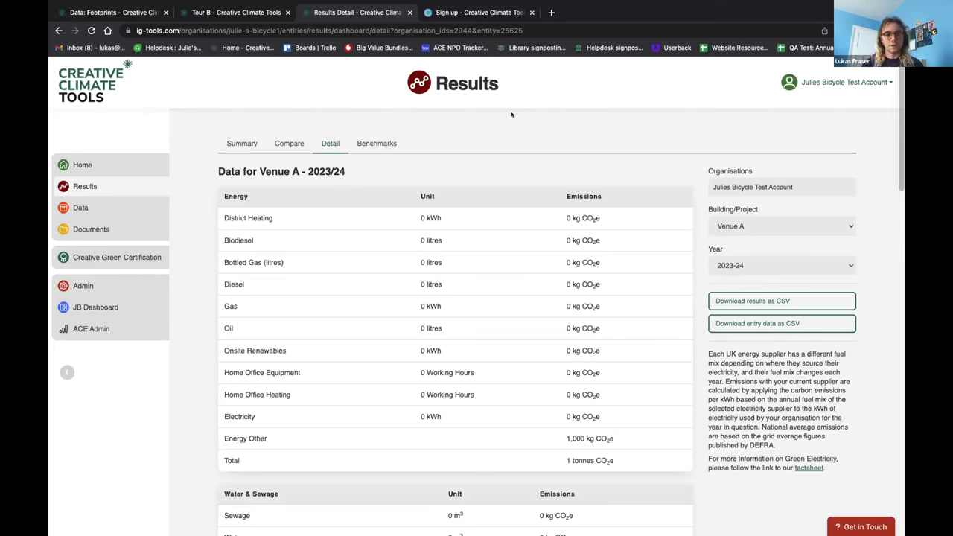
- Show the benchmark results and examine the Head Office chart for gas, electricity and water against the Office Benchmark
click(386, 148)
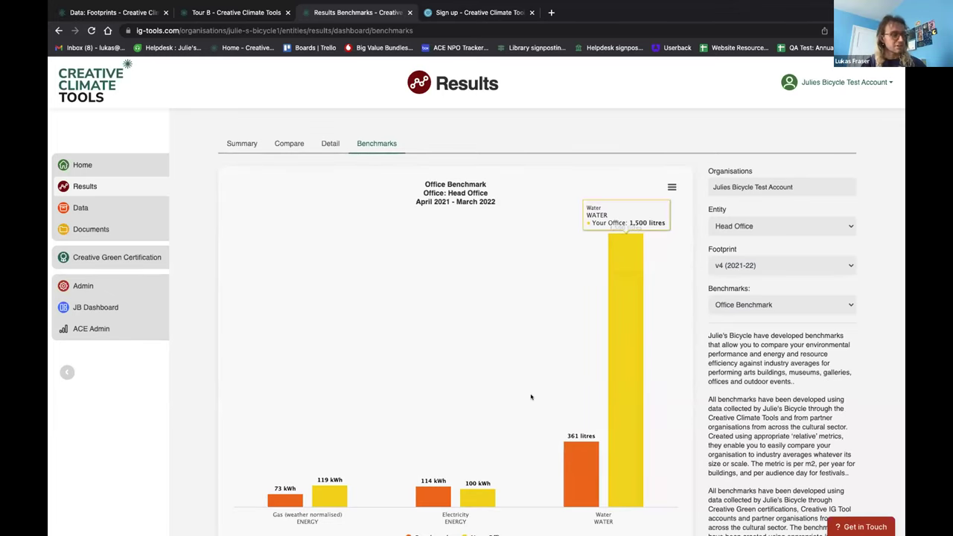
scroll(529, 395, down, 1)
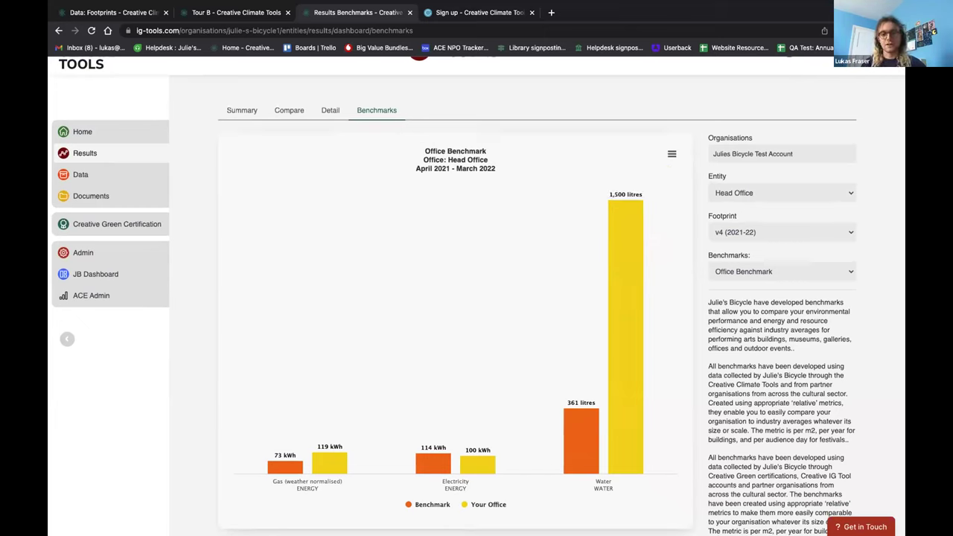
scroll(796, 347, down, 2)
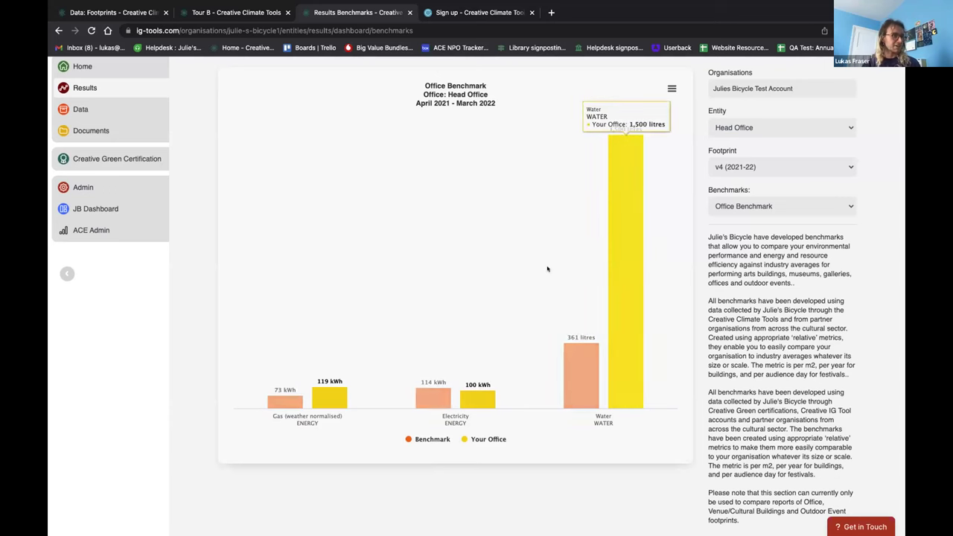
scroll(540, 267, up, 1)
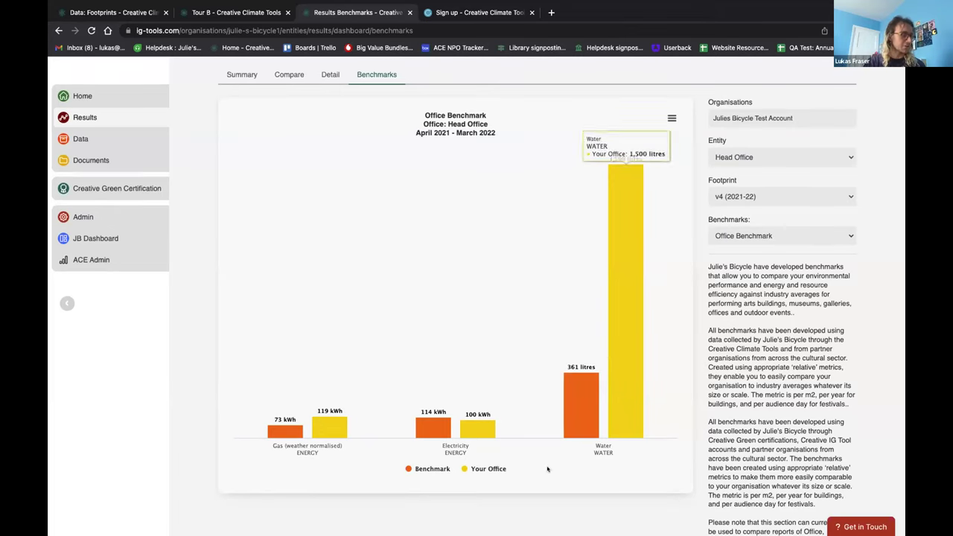
mouse_move(469, 426)
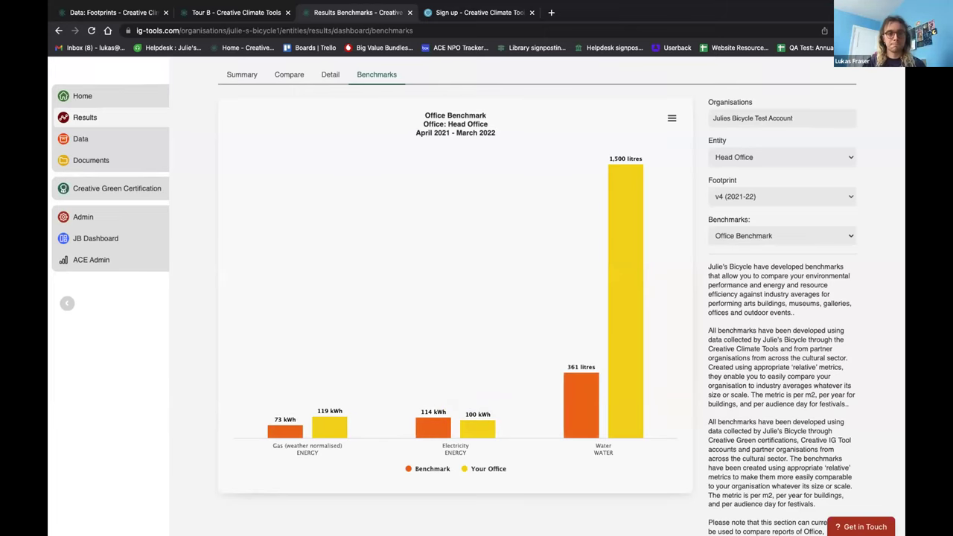
scroll(179, 208, up, 2)
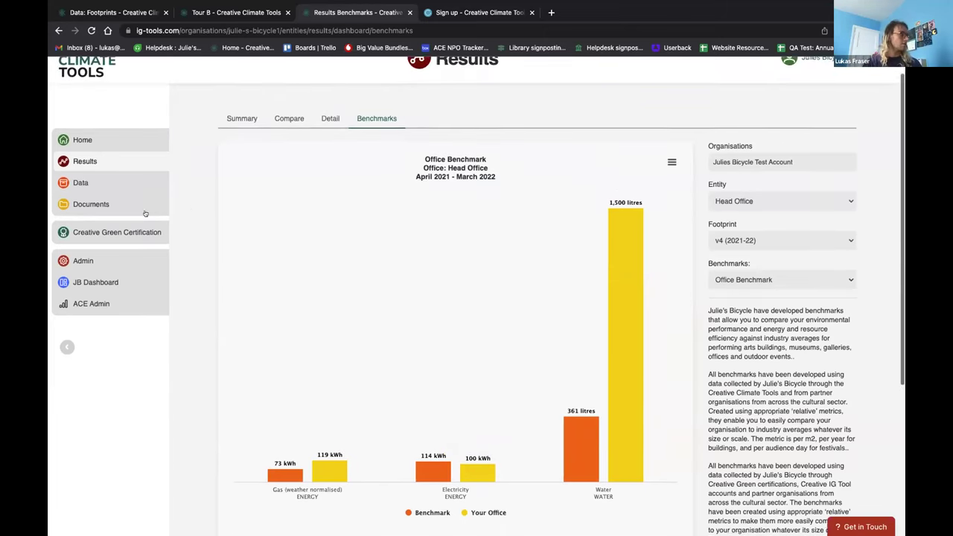
- Go to the organisation's documents and review the upload requirements and the recommended document types
click(83, 219)
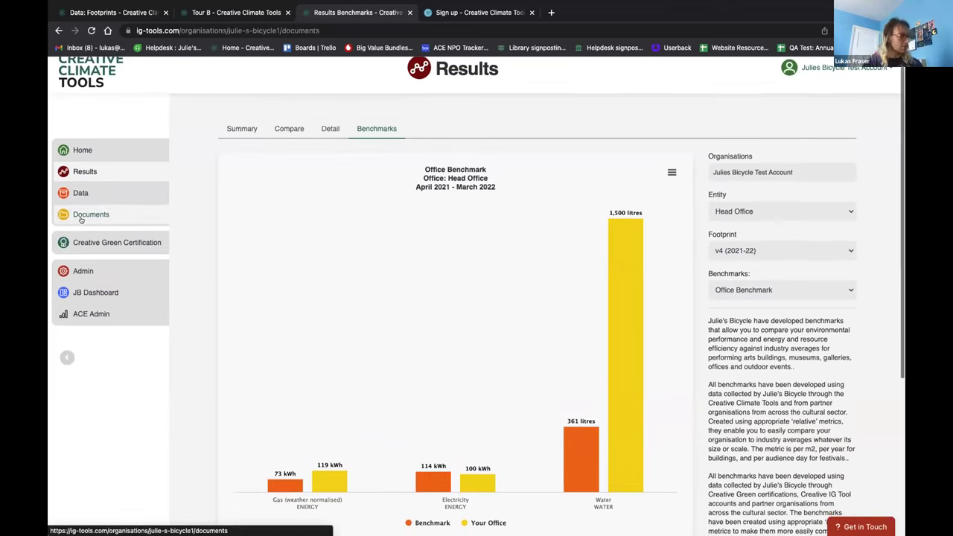
scroll(632, 339, down, 1)
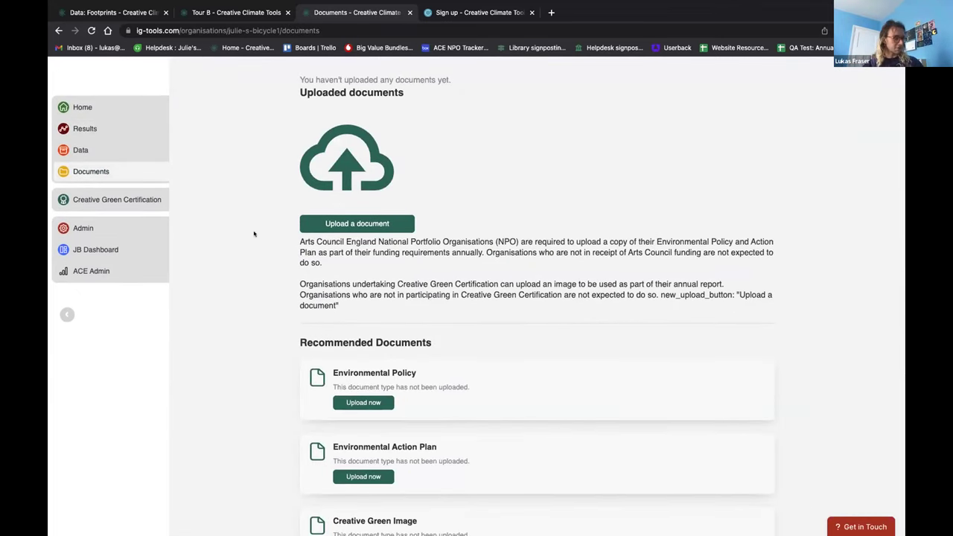
scroll(256, 235, up, 1)
scroll(256, 235, down, 2)
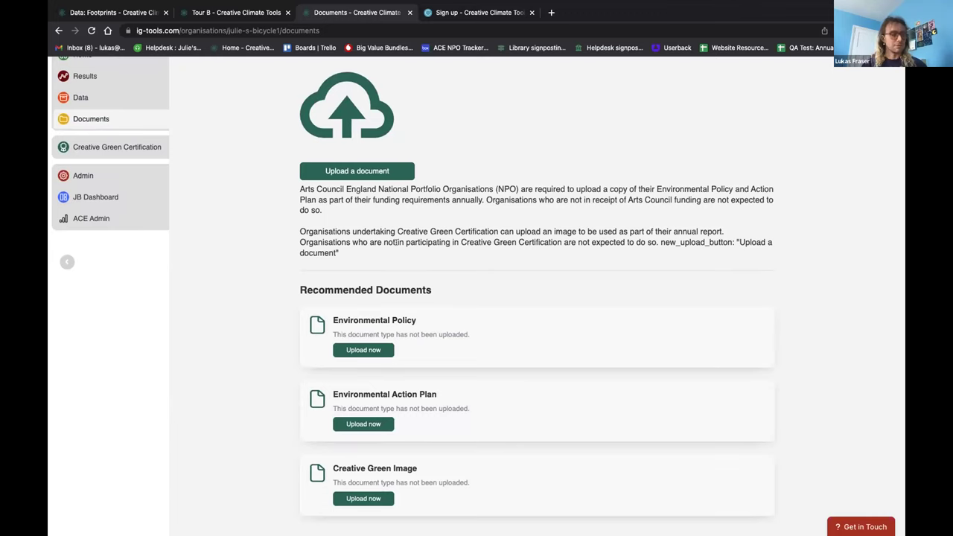
scroll(302, 250, up, 2)
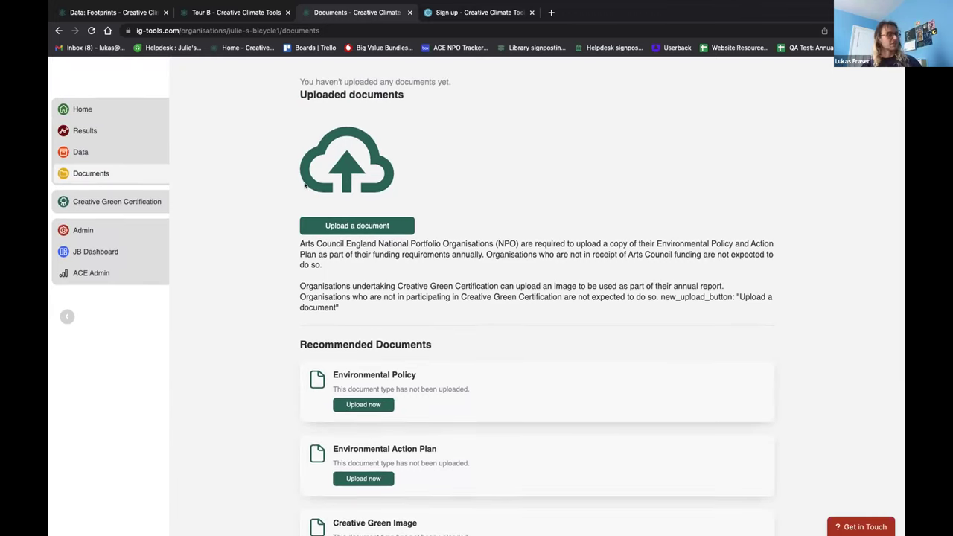
- Start a new document upload and look through the available document types, leaving Environmental Policy selected
click(345, 226)
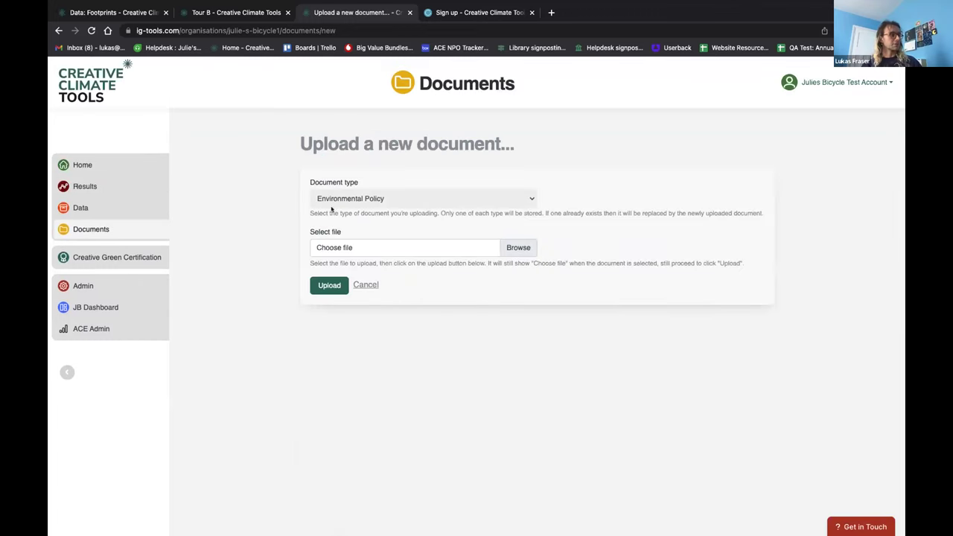
click(385, 200)
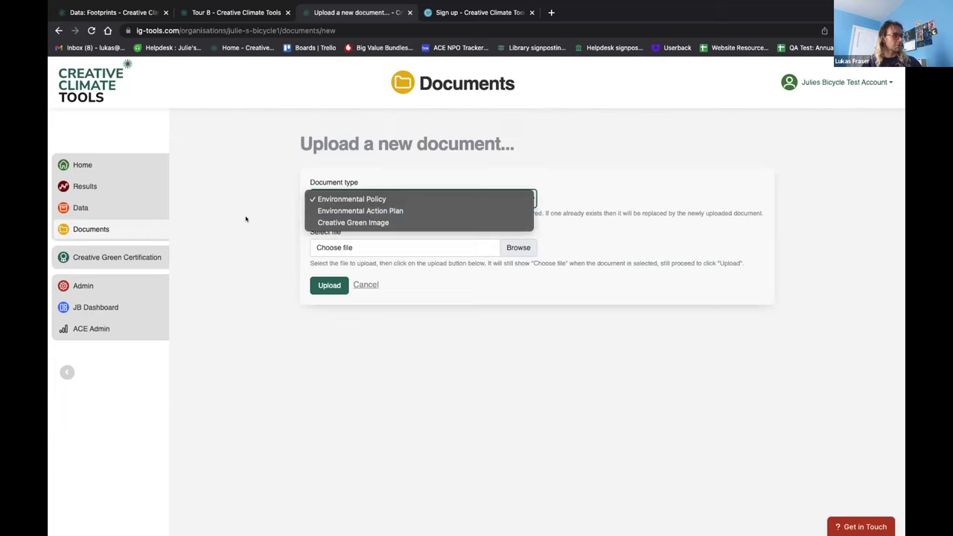
click(318, 235)
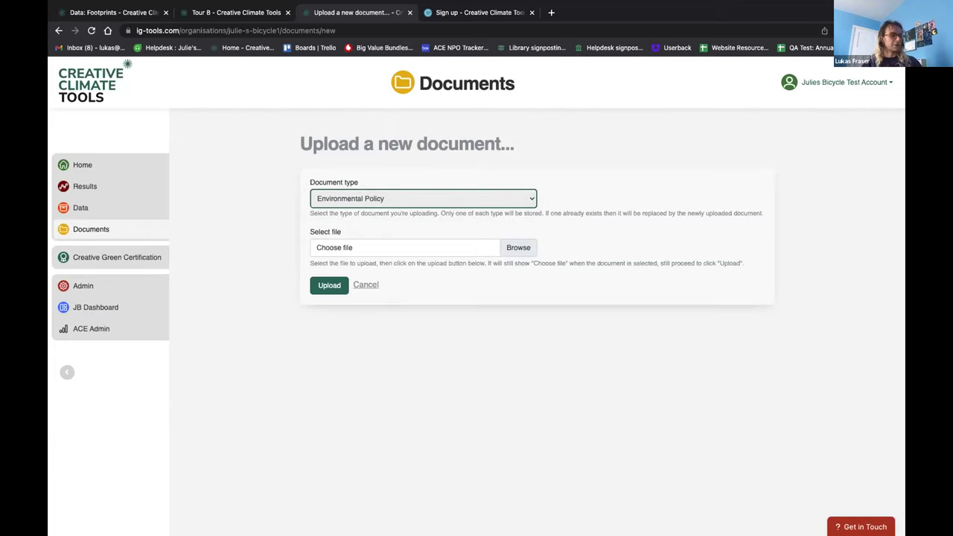
- Return to the home overview and examine the 2022-23 total carbon footprint chart, the trends and the certification section
click(82, 165)
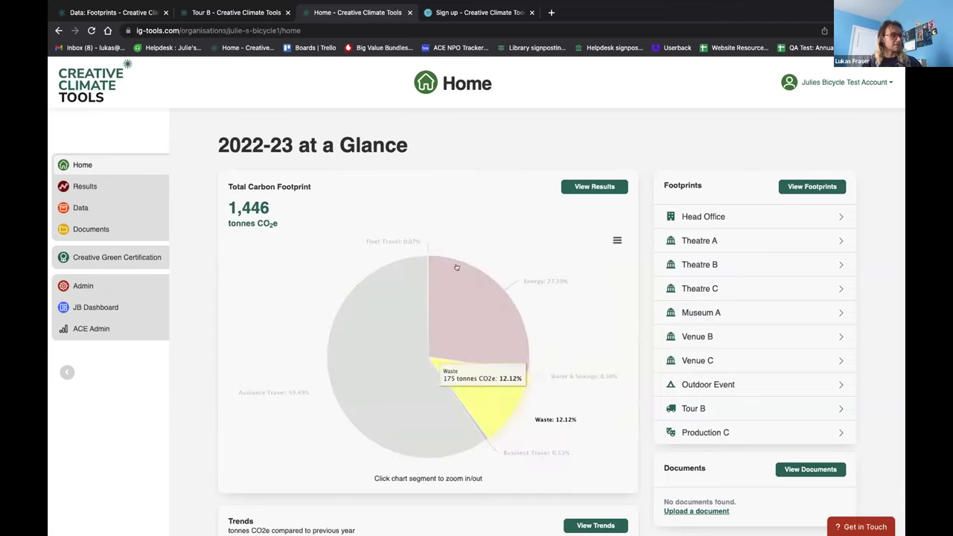
scroll(272, 294, down, 1)
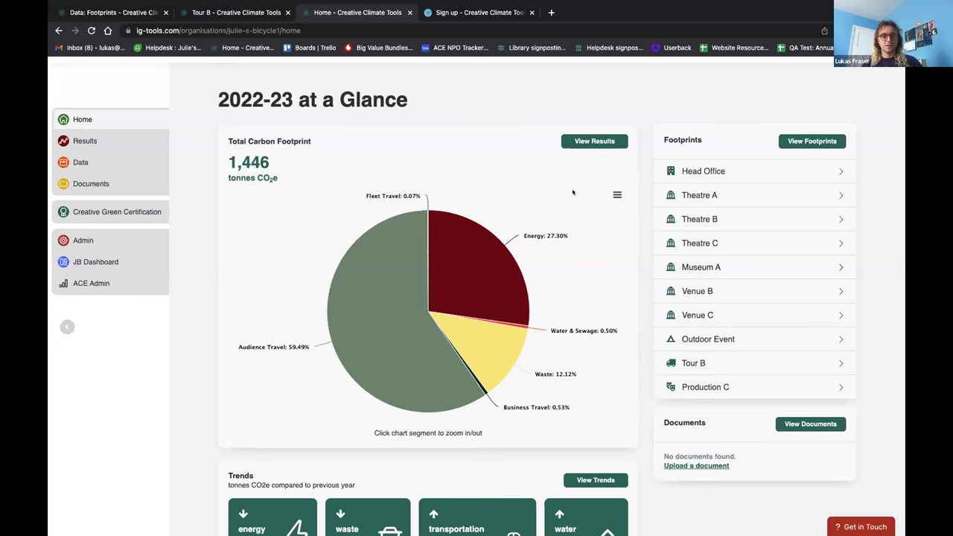
scroll(617, 268, down, 2)
scroll(616, 268, down, 5)
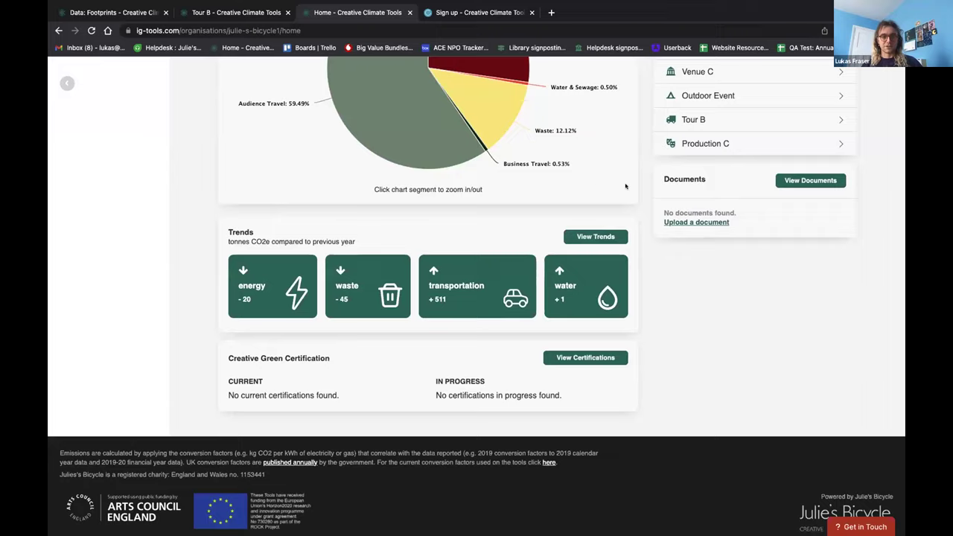
scroll(623, 186, up, 4)
scroll(624, 186, up, 2)
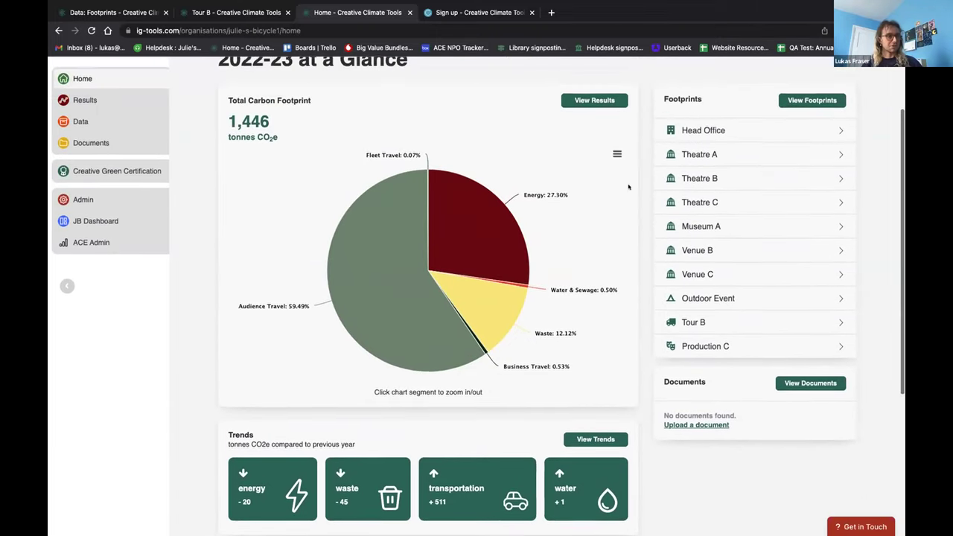
- Try the Theatre A shortcut among the home overview's footprints and review the Documents section and the energy trend
click(732, 155)
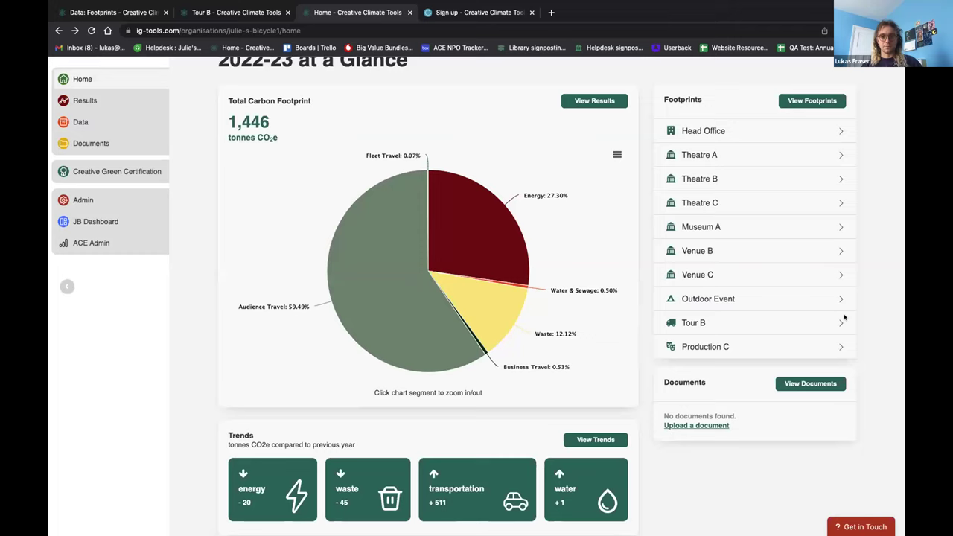
scroll(773, 322, down, 1)
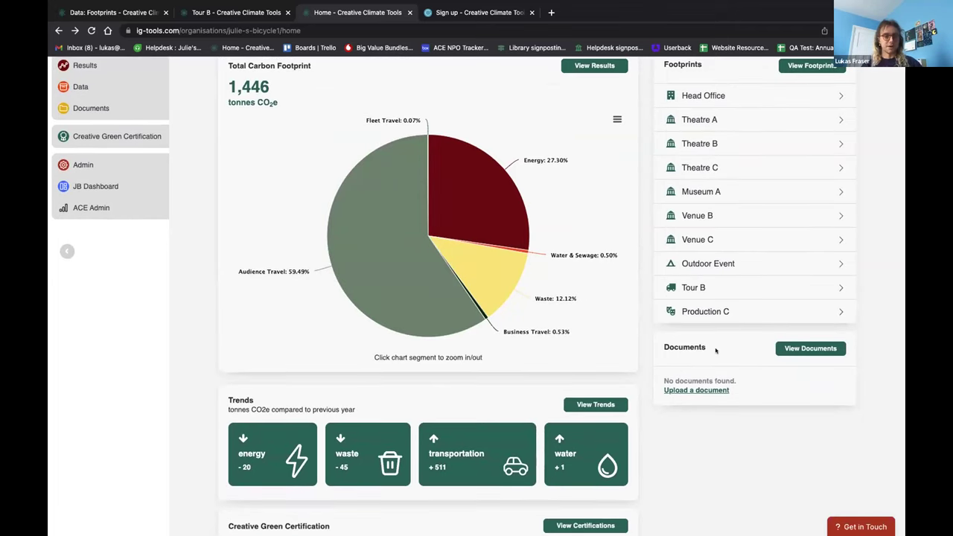
scroll(454, 399, down, 1)
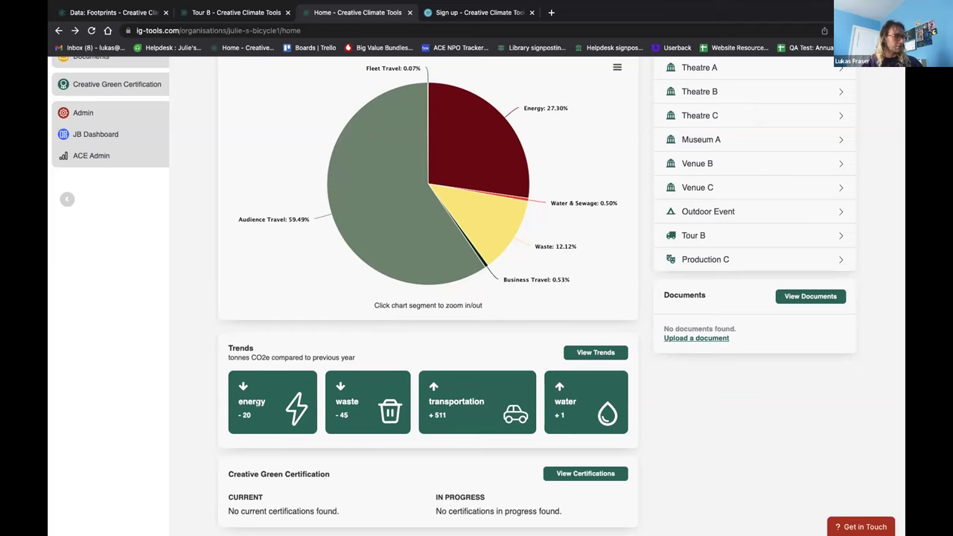
double_click(252, 402)
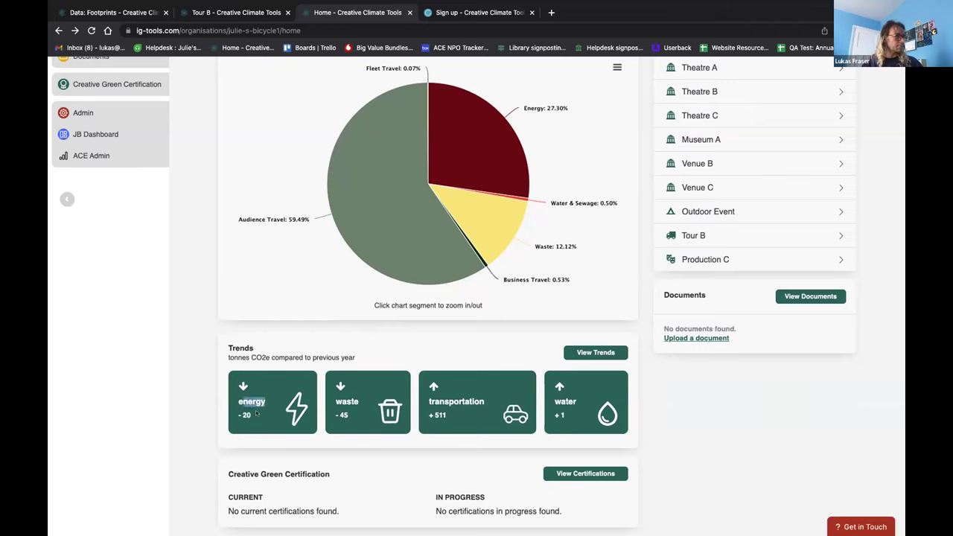
click(257, 413)
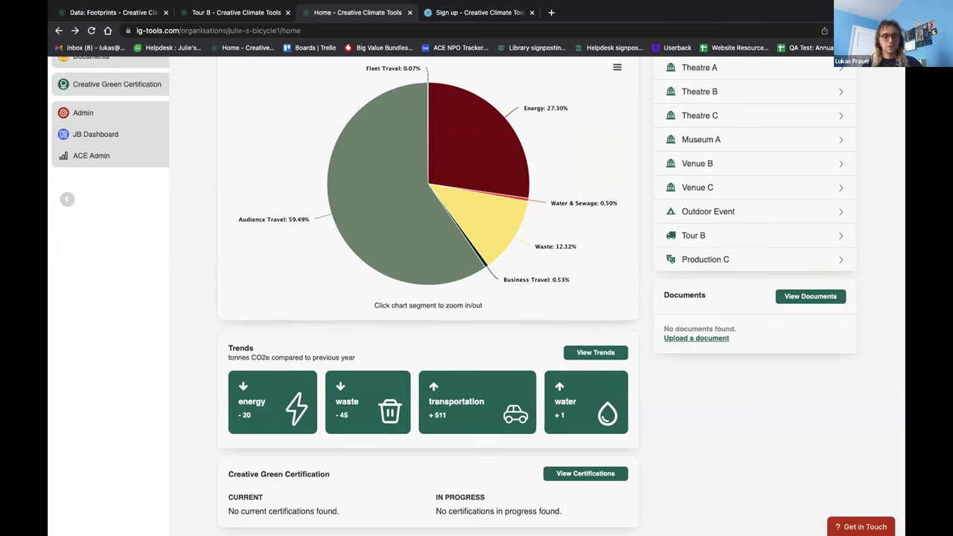